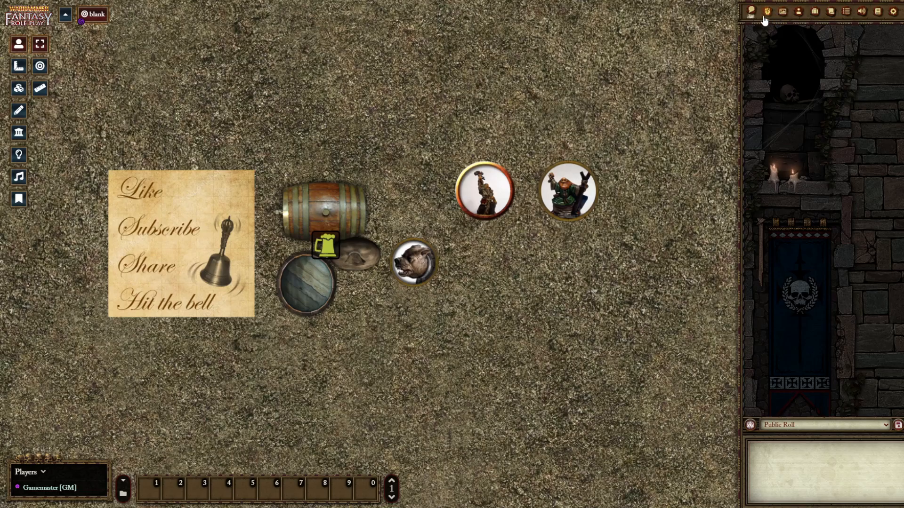
Step: Create a new audio playlist named "Ambient sounds"
{"action": "left_click", "coordinate": [862, 12]}
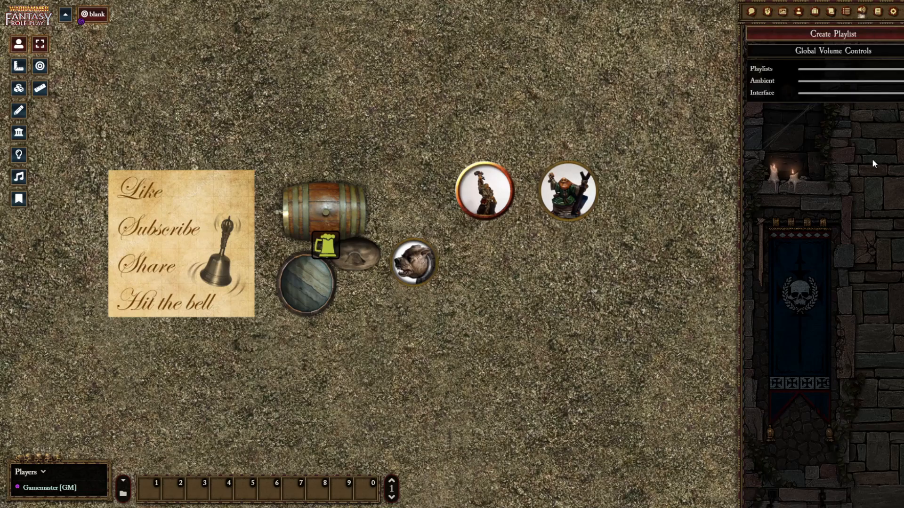
{"action": "left_click", "coordinate": [827, 35]}
{"action": "left_click", "coordinate": [700, 62]}
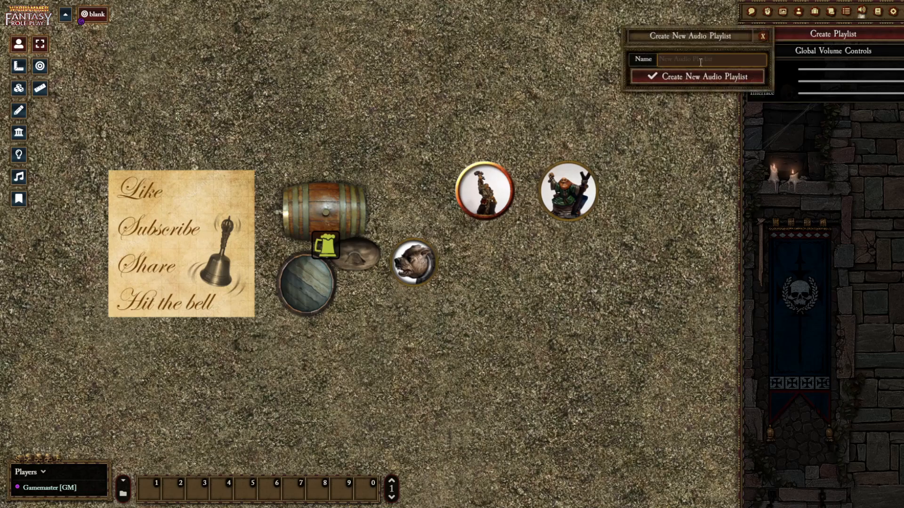
{"action": "type", "text": "Ambient sounds"}
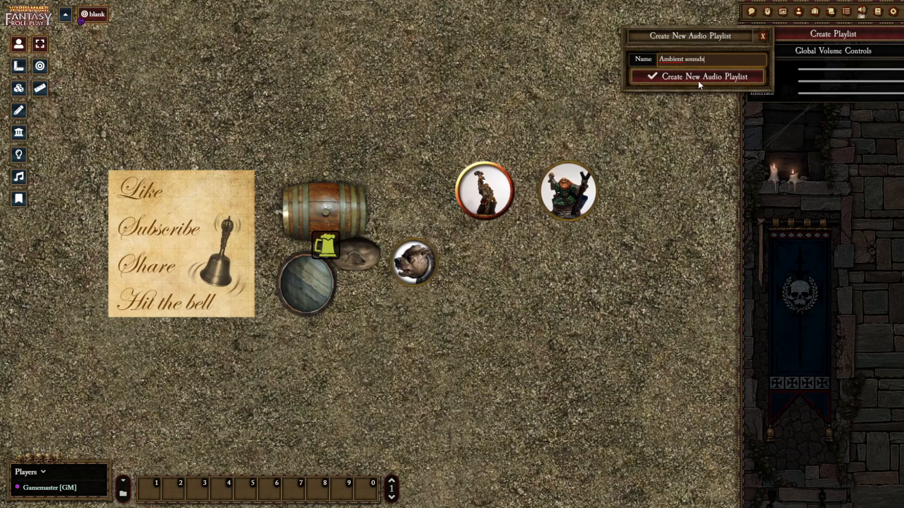
{"action": "left_click", "coordinate": [697, 80]}
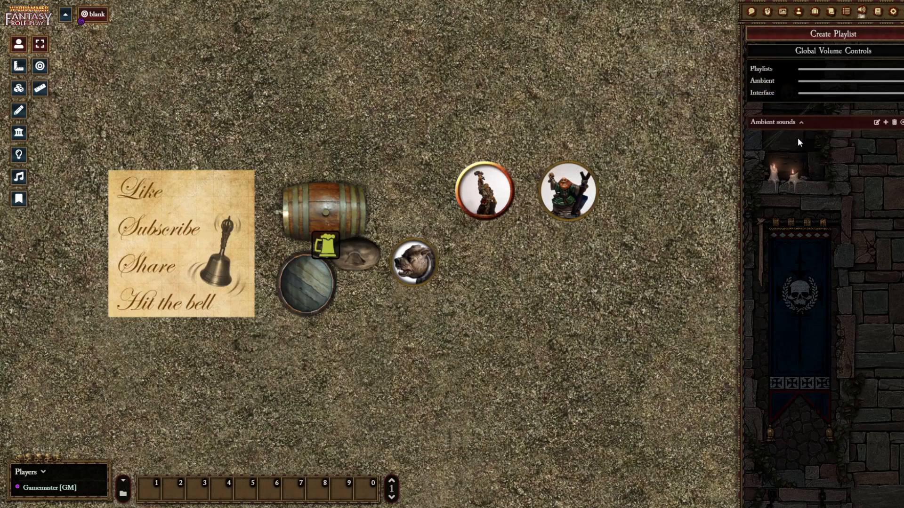
{"action": "left_click", "coordinate": [802, 124]}
{"action": "left_click", "coordinate": [802, 125]}
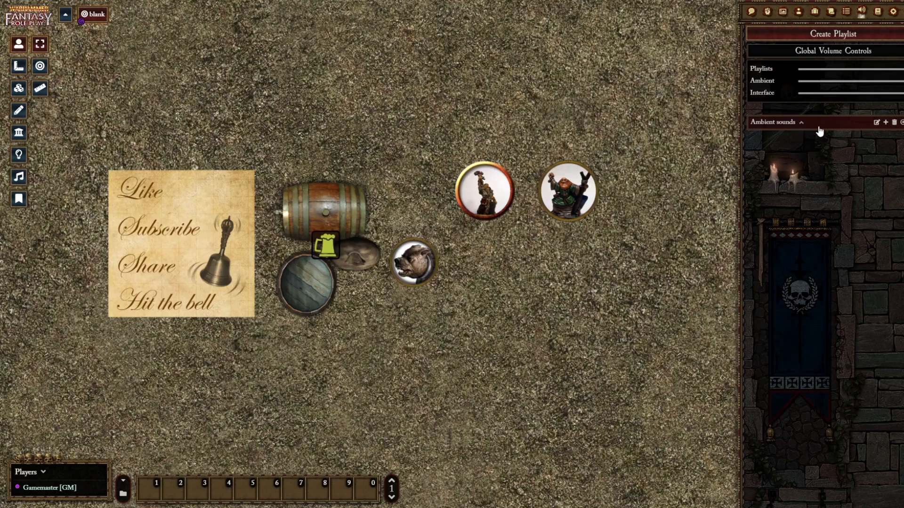
Step: Add Docks.mp3 from custom/sounds/ambient to the Ambient sounds playlist with Large File Streaming enabled, and expand the playlist
{"action": "left_click", "coordinate": [886, 123]}
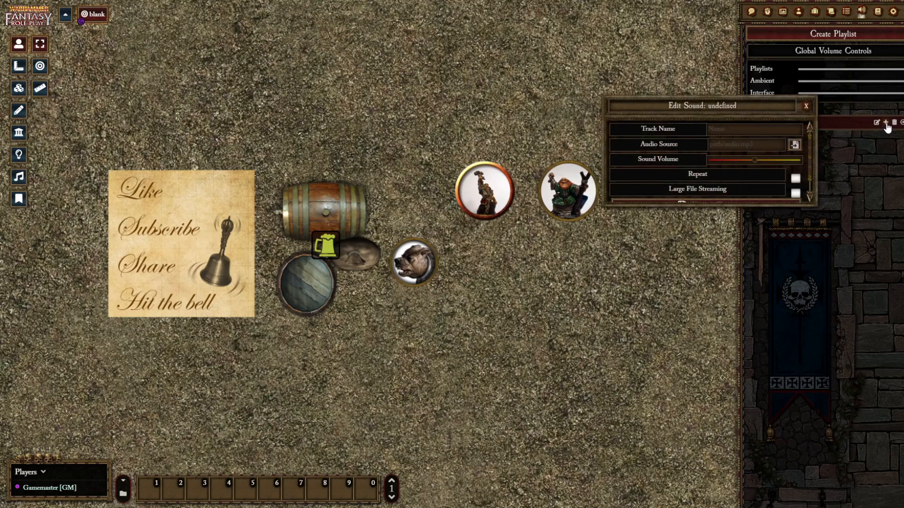
{"action": "left_click", "coordinate": [730, 127]}
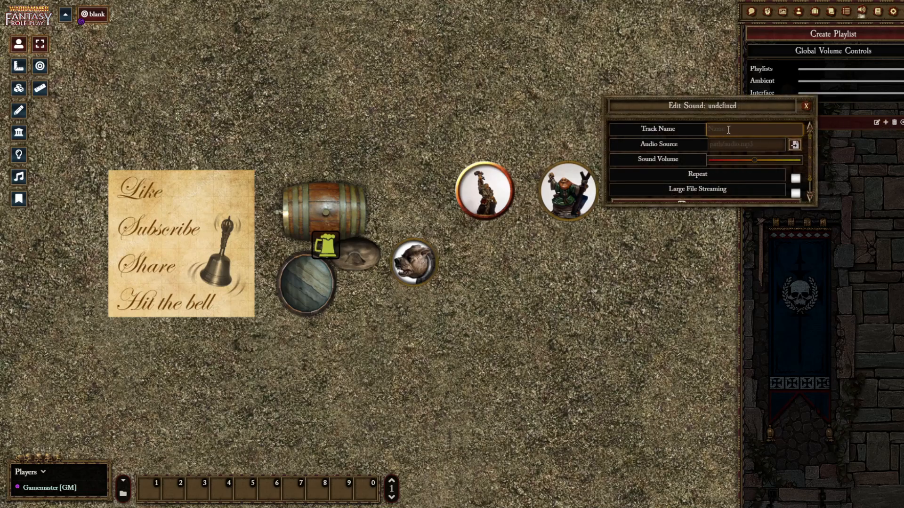
{"action": "left_click", "coordinate": [795, 145]}
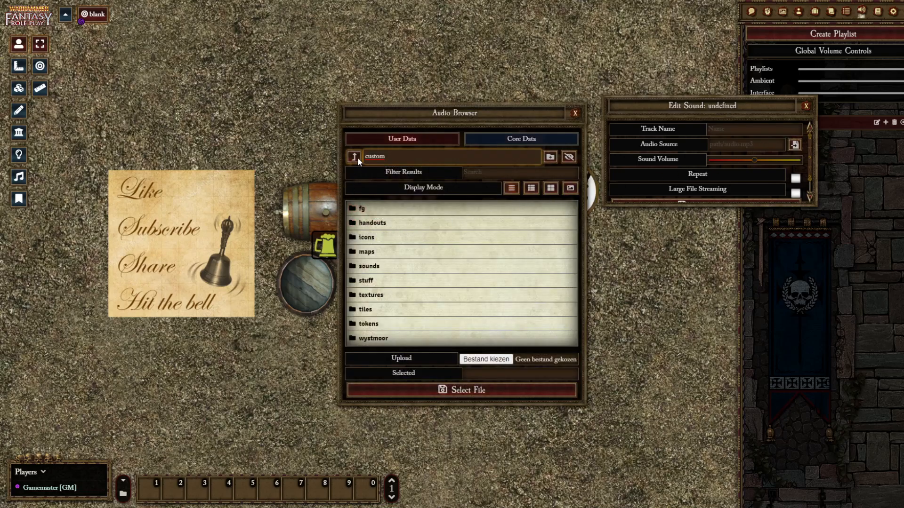
{"action": "left_click", "coordinate": [376, 266]}
{"action": "left_click", "coordinate": [382, 211]}
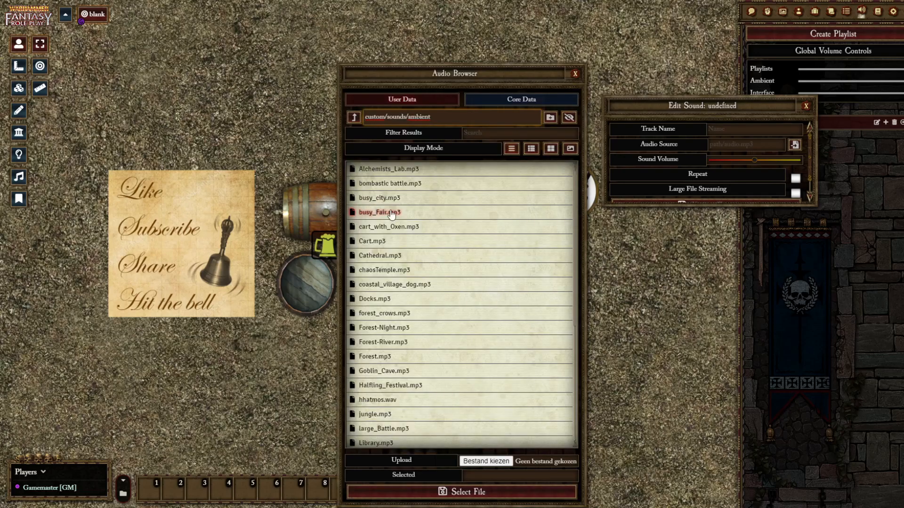
{"action": "left_click", "coordinate": [375, 299]}
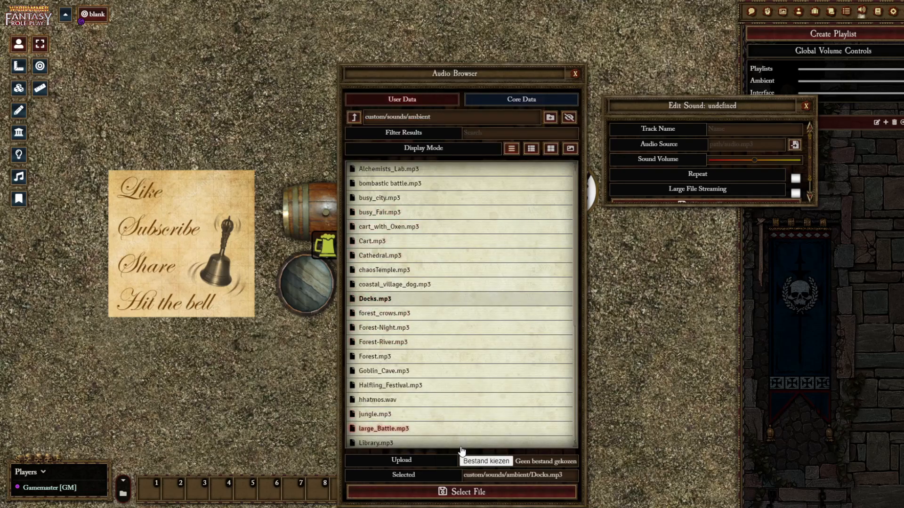
{"action": "left_click", "coordinate": [468, 494]}
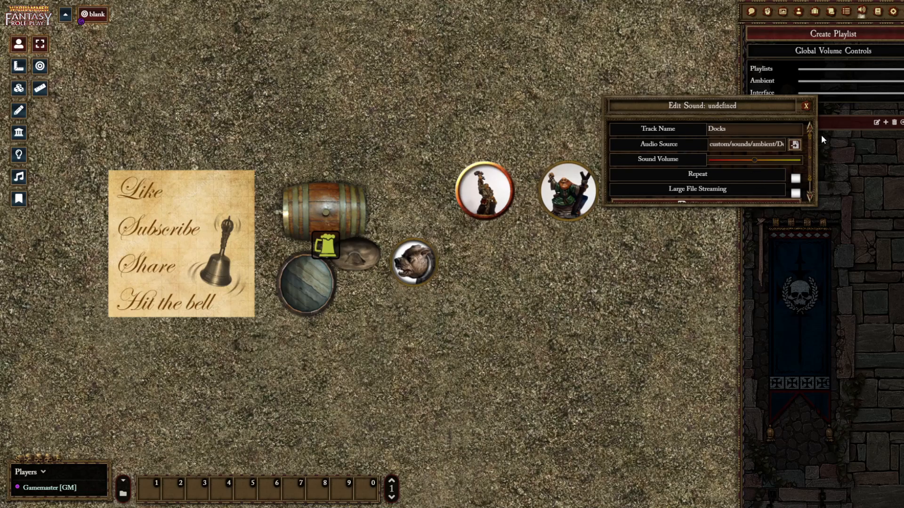
{"action": "scroll", "coordinate": [810, 162], "scroll_direction": "down", "scroll_amount": 1}
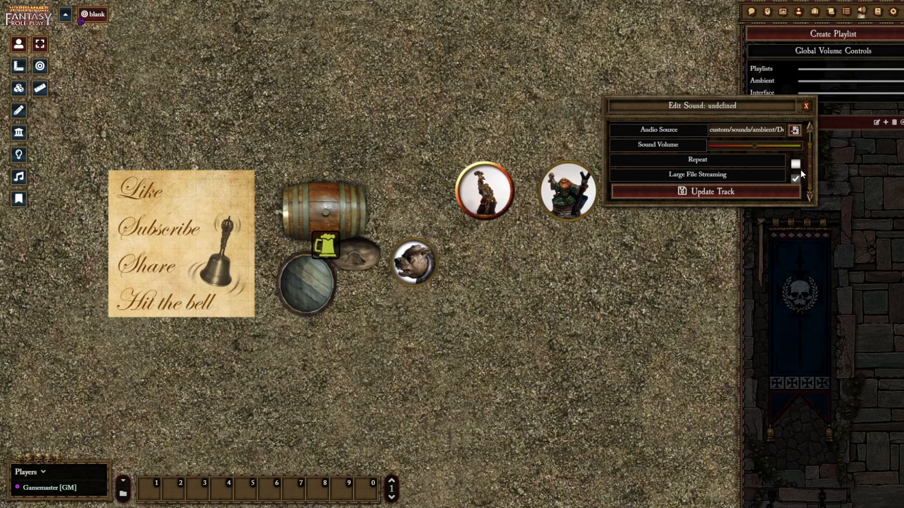
{"action": "left_click", "coordinate": [707, 191]}
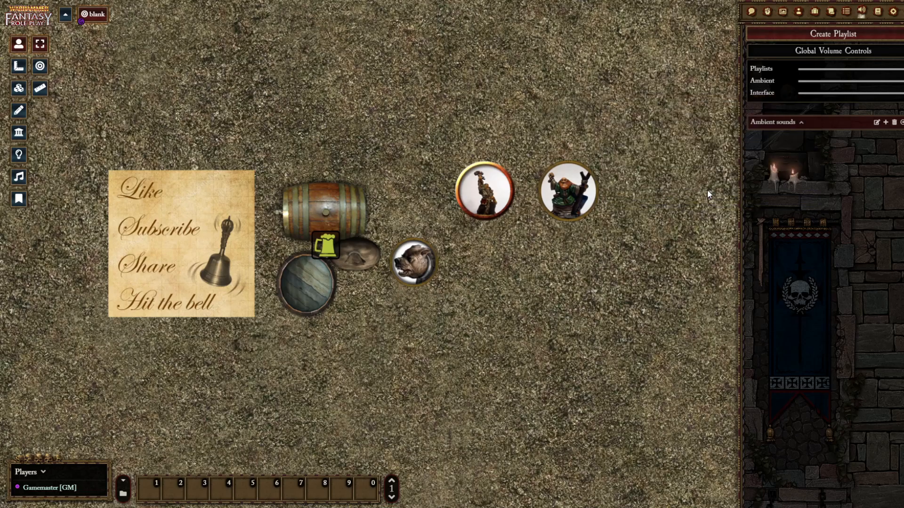
{"action": "left_click", "coordinate": [802, 124]}
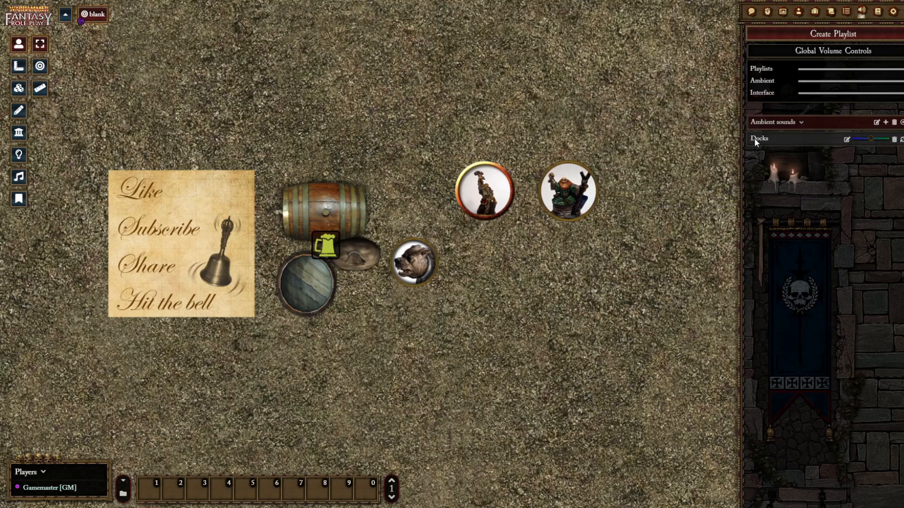
Step: Add Mountain_Tavern.mp3 from custom/sounds/ambient to the Ambient sounds playlist with its sound volume slightly lowered
{"action": "left_click", "coordinate": [886, 123]}
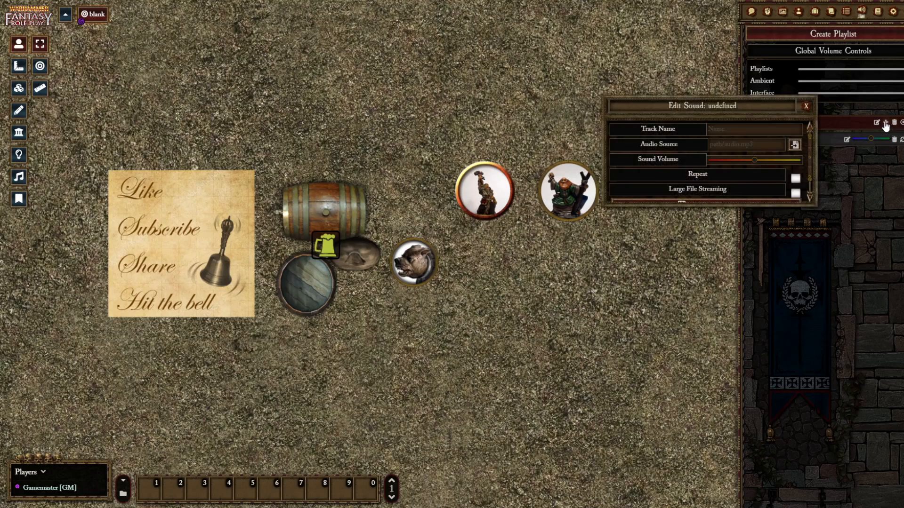
{"action": "left_click", "coordinate": [794, 144]}
{"action": "left_click", "coordinate": [385, 266]}
{"action": "scroll", "coordinate": [405, 291], "scroll_direction": "down", "scroll_amount": 5}
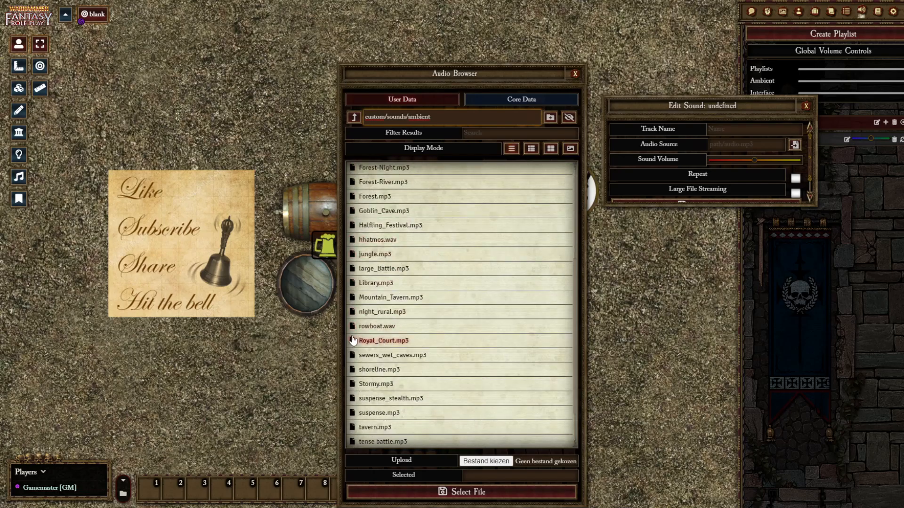
{"action": "left_click", "coordinate": [384, 298]}
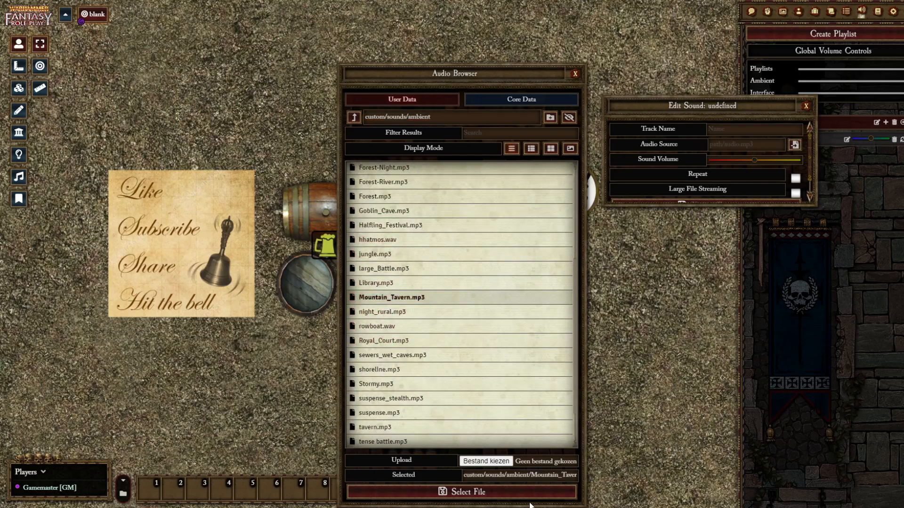
{"action": "left_click", "coordinate": [480, 491]}
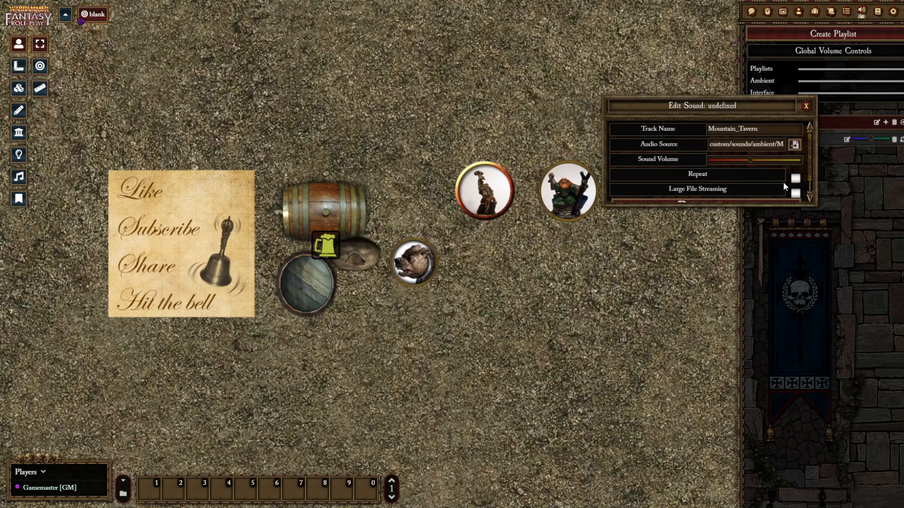
{"action": "scroll", "coordinate": [807, 151], "scroll_direction": "down", "scroll_amount": 3}
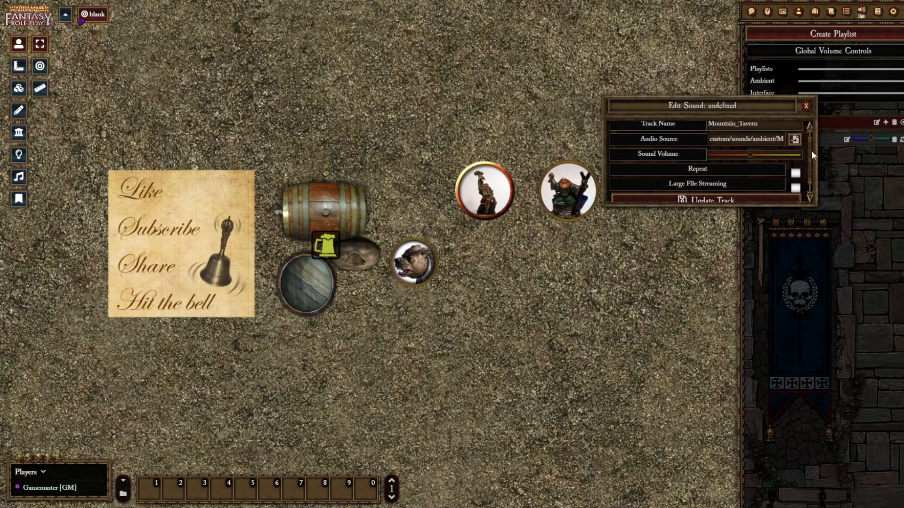
{"action": "left_click", "coordinate": [724, 194]}
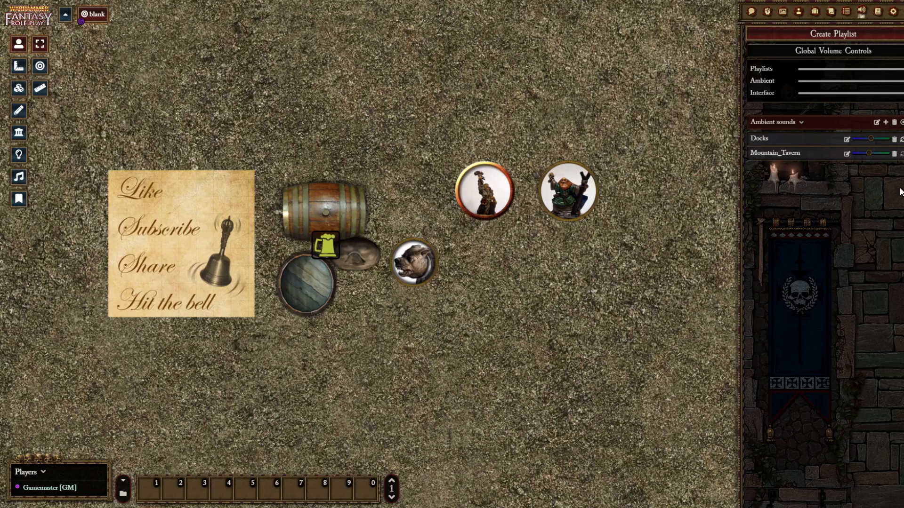
Step: Try out a louder Docks track and lower global Ambient and Interface volumes, returning both global volumes to maximum
{"action": "mouse_move", "coordinate": [871, 139]}
{"action": "left_mouse_down"}
{"action": "mouse_move", "coordinate": [883, 140]}
{"action": "mouse_move", "coordinate": [863, 141]}
{"action": "mouse_move", "coordinate": [884, 141]}
{"action": "left_mouse_up"}
{"action": "left_click_drag", "start_coordinate": [903, 81], "coordinate": [879, 97]}
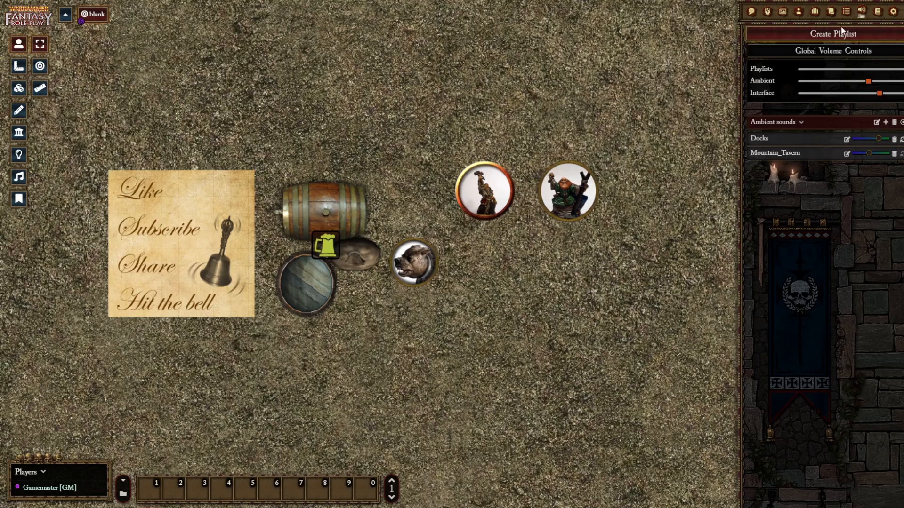
{"action": "left_click_drag", "start_coordinate": [868, 83], "coordinate": [903, 94]}
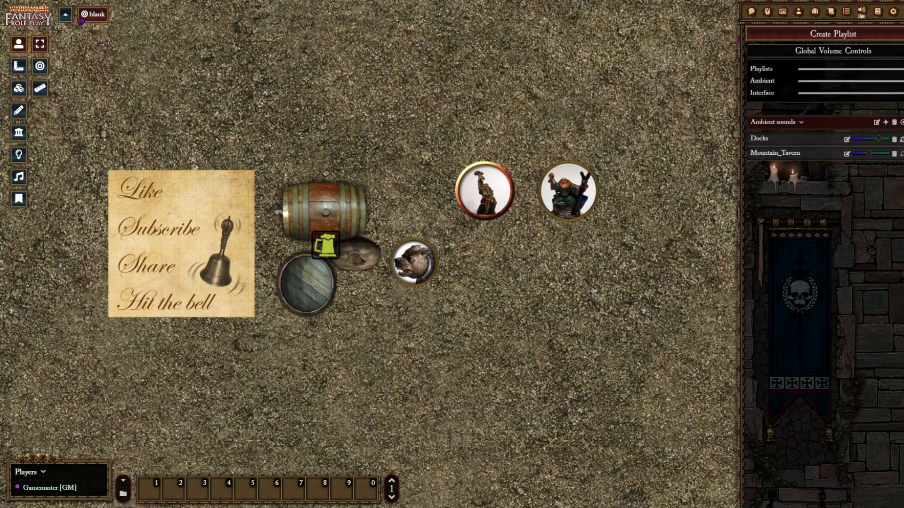
Step: Balance the Docks and Mountain_Tavern track volumes at about the same middle level
{"action": "left_click_drag", "start_coordinate": [878, 139], "coordinate": [858, 142]}
{"action": "left_click_drag", "start_coordinate": [867, 159], "coordinate": [879, 161]}
{"action": "left_click_drag", "start_coordinate": [860, 143], "coordinate": [870, 159]}
{"action": "mouse_move", "coordinate": [871, 153]}
{"action": "left_mouse_down"}
{"action": "mouse_move", "coordinate": [886, 153]}
{"action": "mouse_move", "coordinate": [860, 159]}
{"action": "mouse_move", "coordinate": [872, 159]}
{"action": "left_mouse_up"}
Step: Create a second audio playlist named "Schaffenfest"
{"action": "left_click", "coordinate": [843, 35]}
{"action": "left_click", "coordinate": [666, 60]}
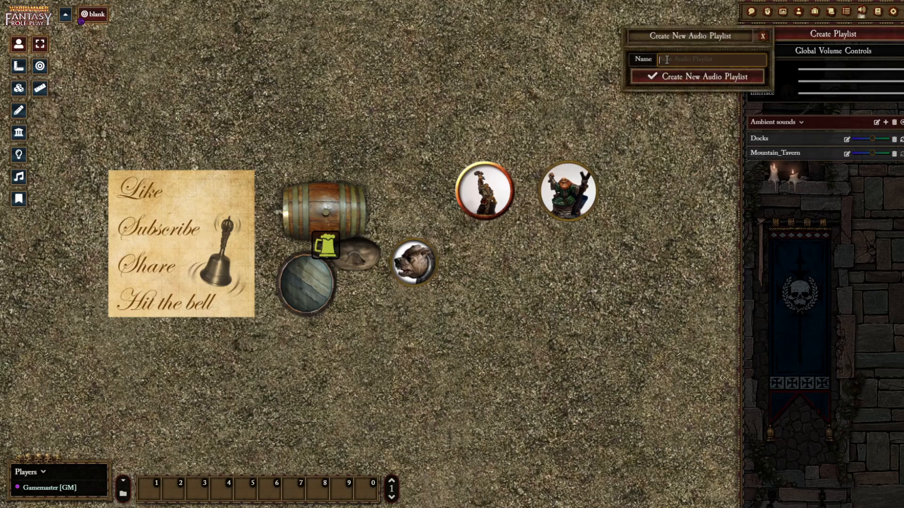
{"action": "type", "text": "Schaffend"}
{"action": "key", "text": "BackSpace"}
{"action": "type", "text": "fest"}
{"action": "left_click", "coordinate": [670, 77]}
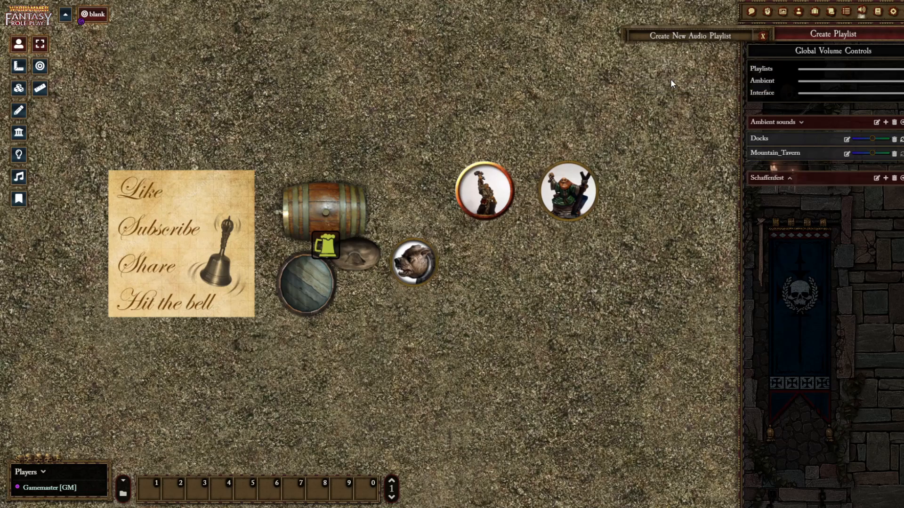
Step: Add busy_Fair.mp3 from custom/sounds/ambient to the Schaffenfest playlist with Repeat and Large File Streaming enabled
{"action": "left_click", "coordinate": [885, 178]}
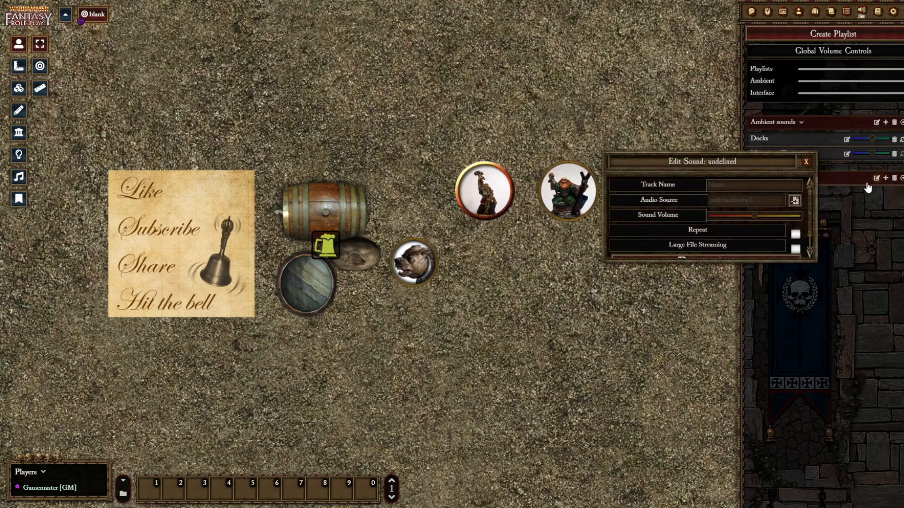
{"action": "left_click", "coordinate": [794, 200]}
{"action": "left_click", "coordinate": [367, 266]}
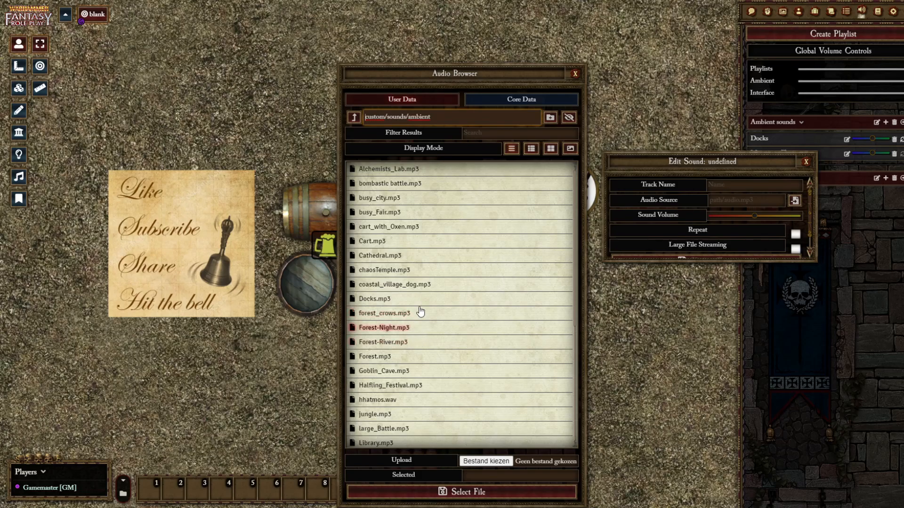
{"action": "left_click", "coordinate": [380, 214]}
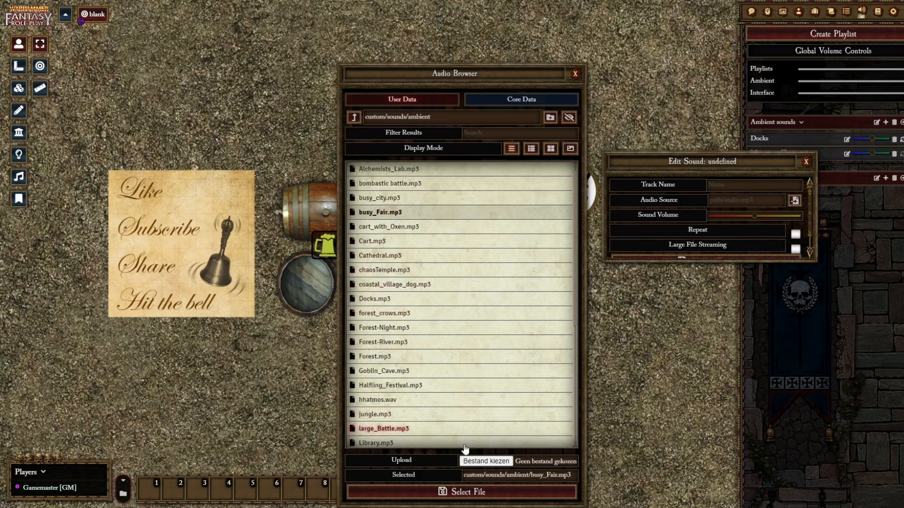
{"action": "left_click", "coordinate": [449, 493]}
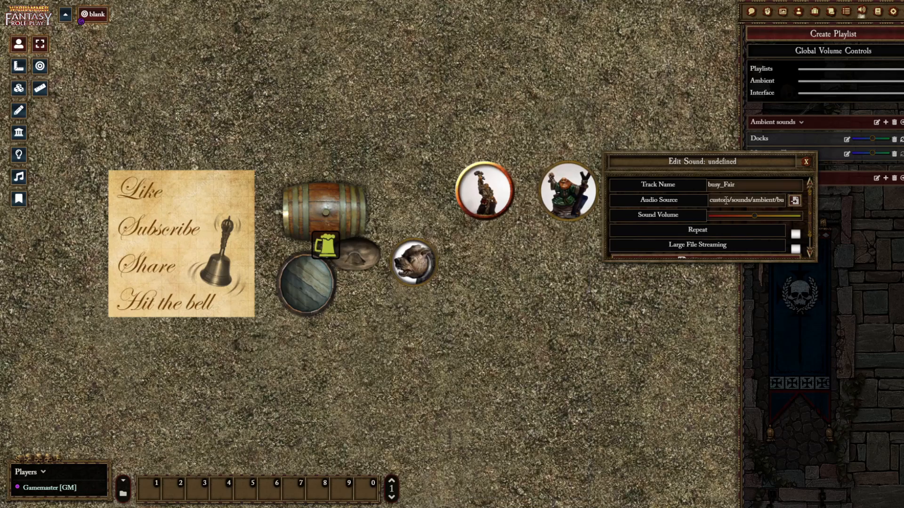
{"action": "left_click", "coordinate": [793, 234]}
{"action": "scroll", "coordinate": [807, 216], "scroll_direction": "down", "scroll_amount": 1}
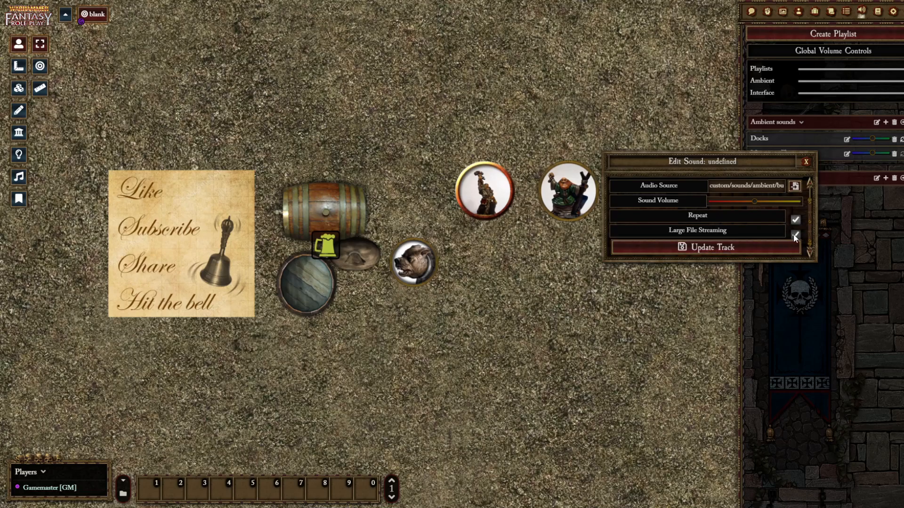
{"action": "left_click", "coordinate": [710, 245]}
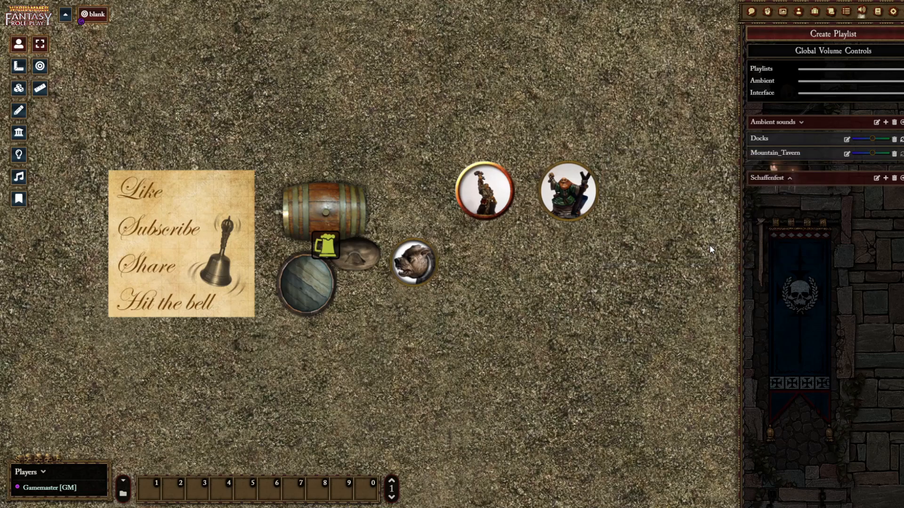
Step: Raise the busy_Fair track's volume slightly in the Schaffenfest playlist, and collapse the playlist
{"action": "left_click", "coordinate": [790, 180]}
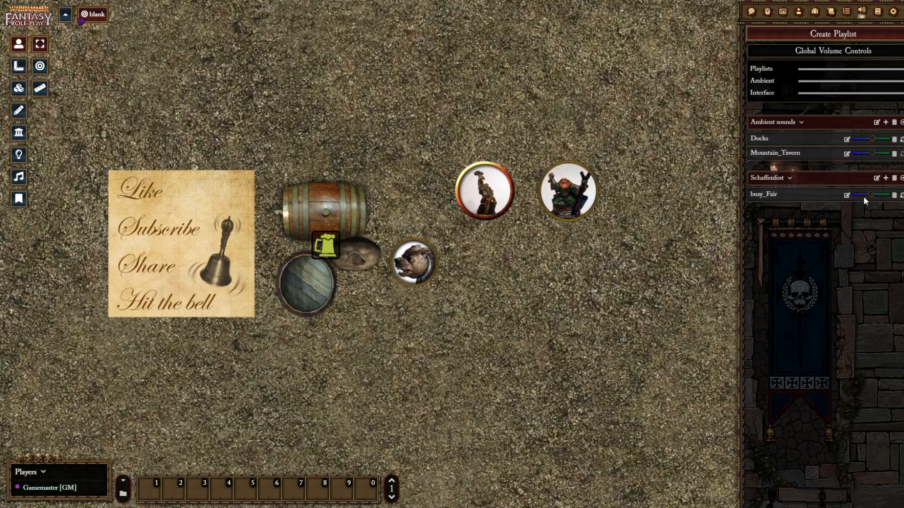
{"action": "left_click_drag", "start_coordinate": [871, 197], "coordinate": [878, 199]}
{"action": "left_click", "coordinate": [790, 182]}
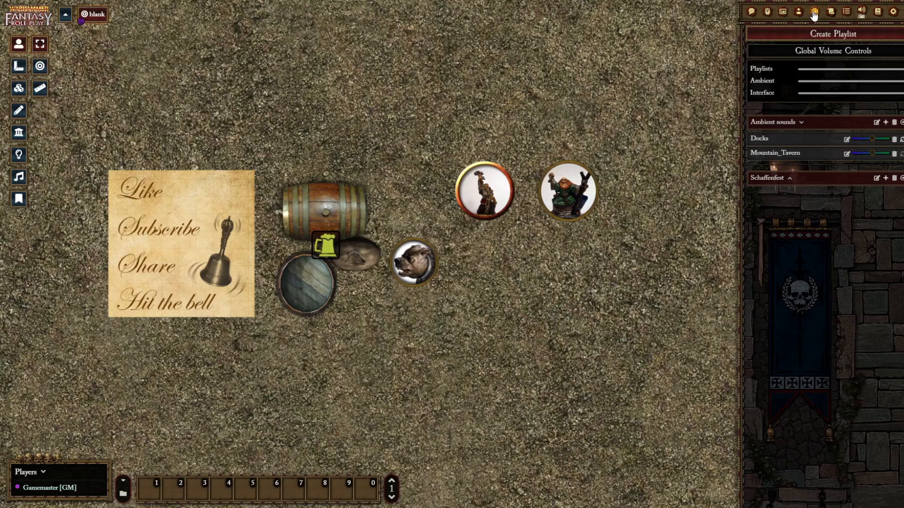
Step: Create a new scene named "Schaffenfest"
{"action": "left_click", "coordinate": [783, 11]}
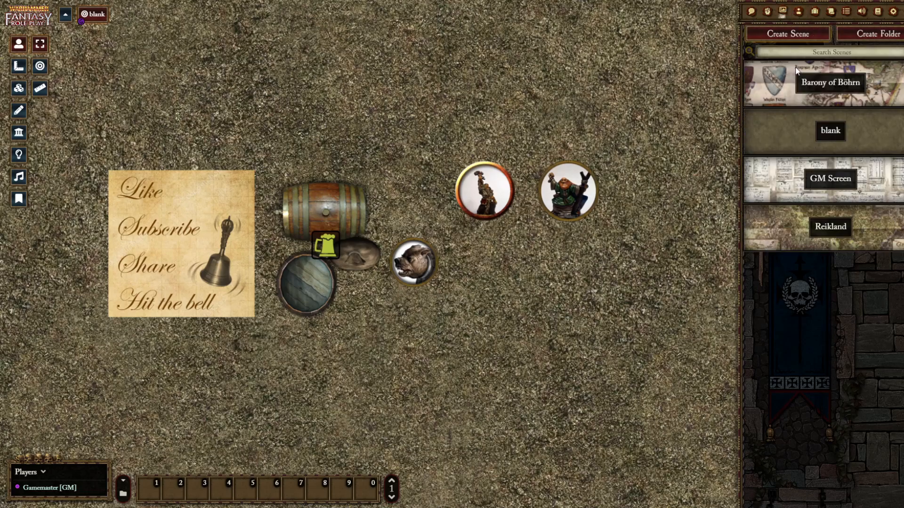
{"action": "left_click", "coordinate": [771, 34]}
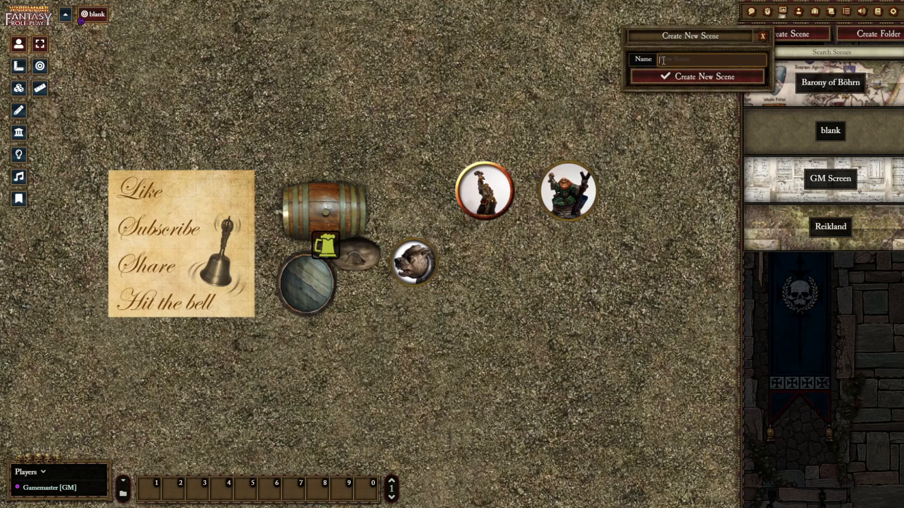
{"action": "type", "text": "Schaffenfest"}
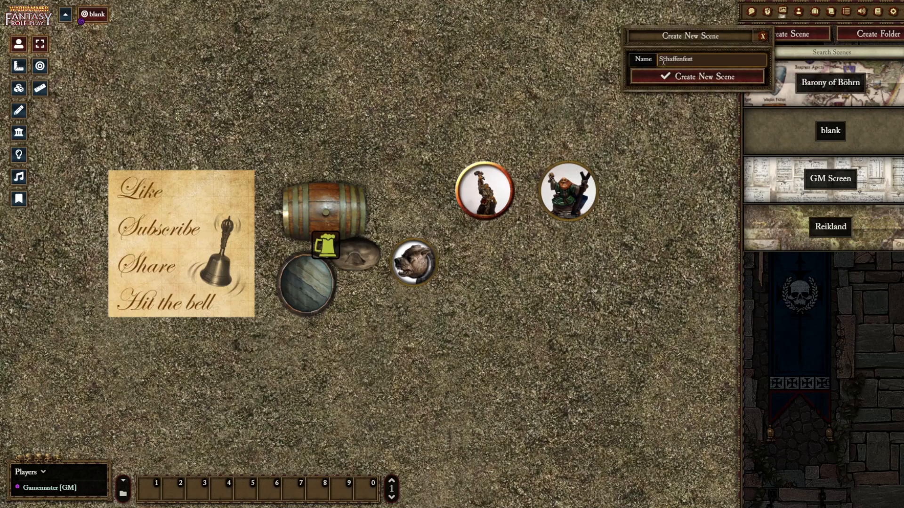
{"action": "left_click", "coordinate": [689, 80]}
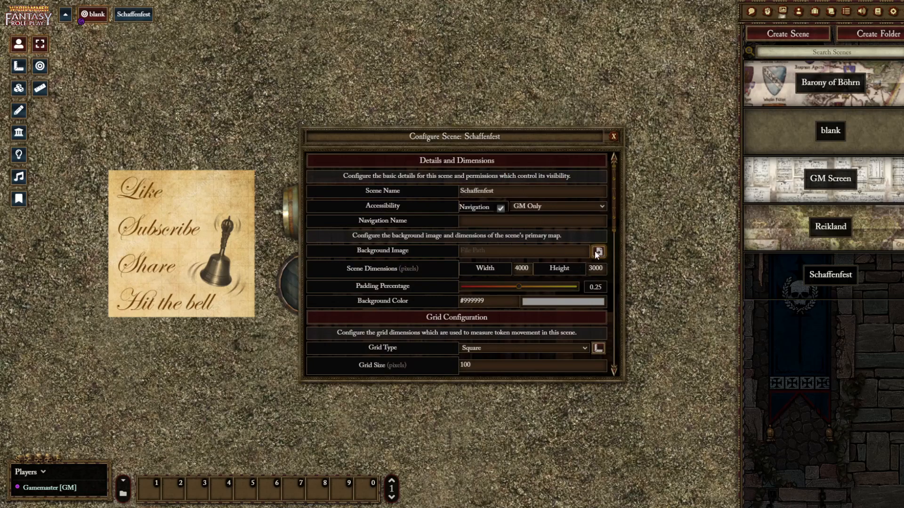
Step: Set custom/maps/schaffenfest.jpg as the scene's background image, picking it from the large image previews
{"action": "left_click", "coordinate": [598, 252]}
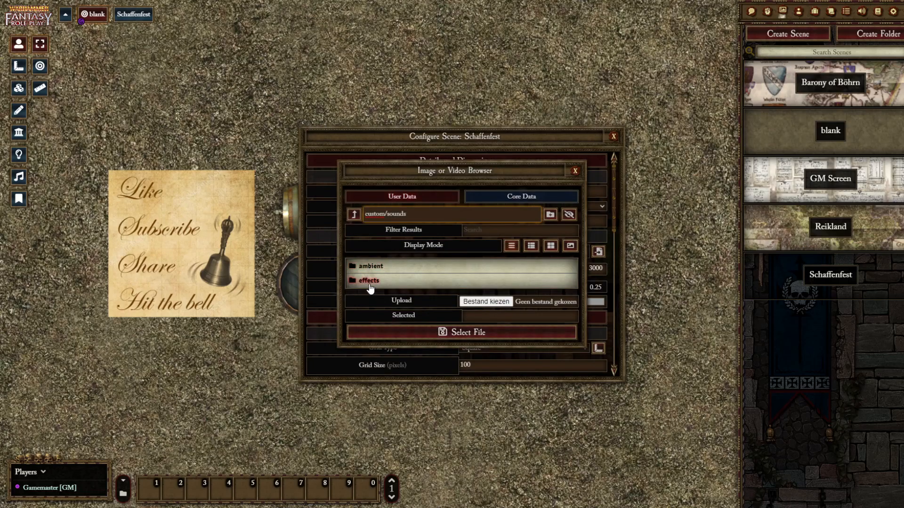
{"action": "left_click", "coordinate": [358, 215]}
{"action": "left_click", "coordinate": [371, 309]}
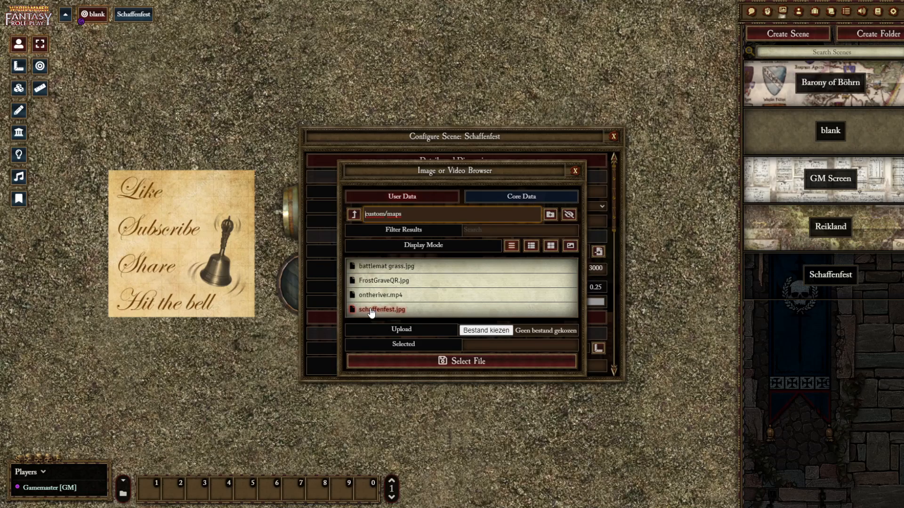
{"action": "left_click", "coordinate": [382, 309]}
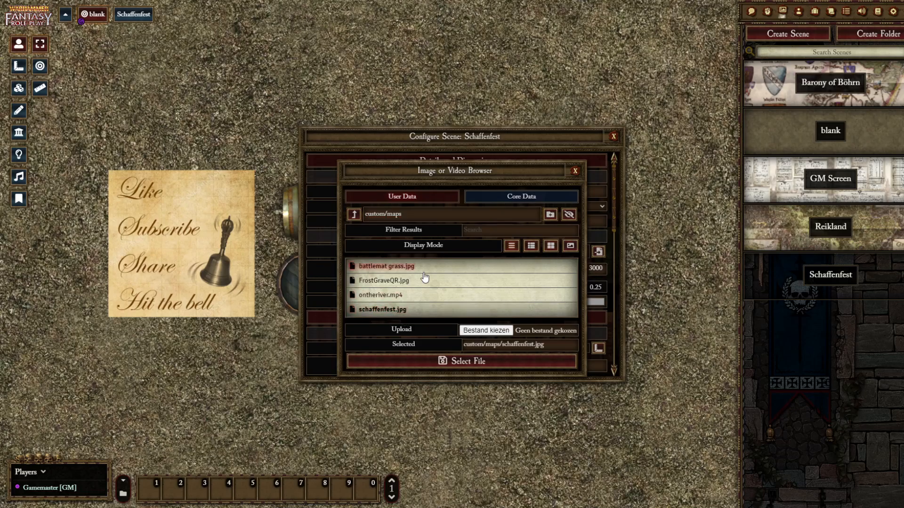
{"action": "left_click", "coordinate": [570, 246]}
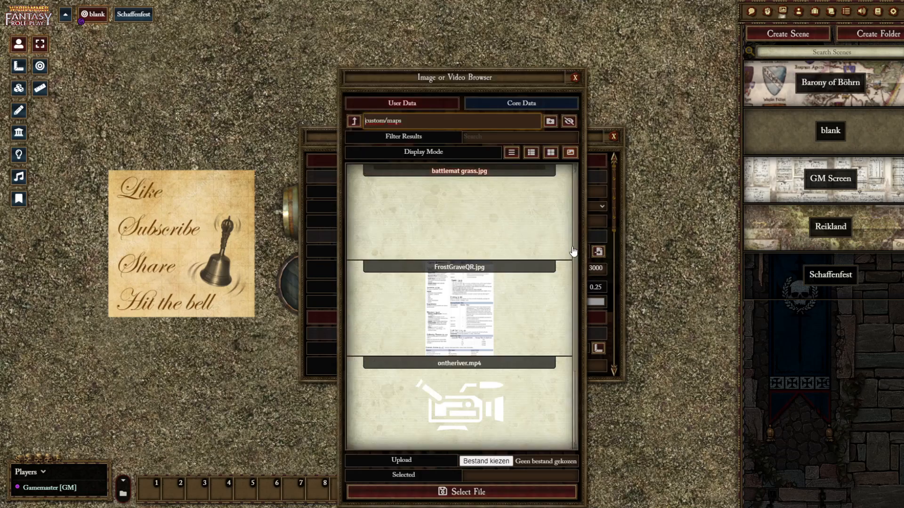
{"action": "scroll", "coordinate": [520, 297], "scroll_direction": "down", "scroll_amount": 2}
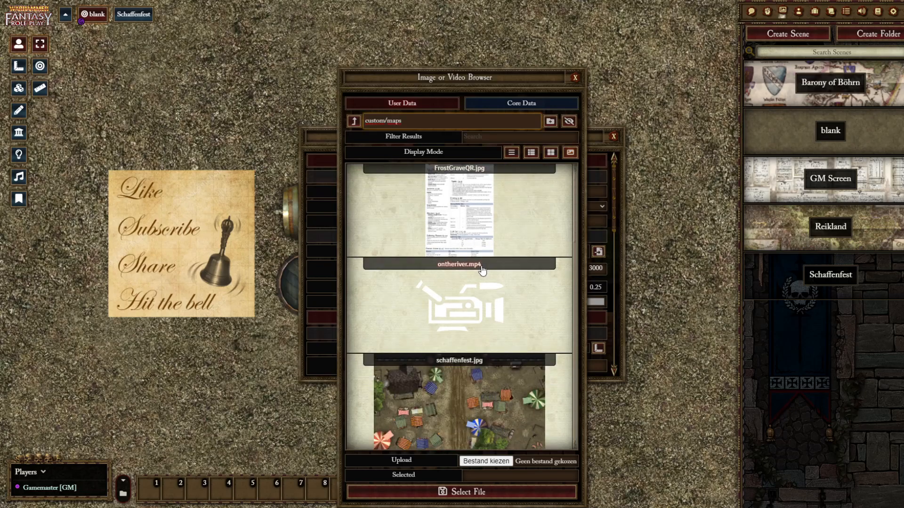
{"action": "left_click", "coordinate": [447, 402]}
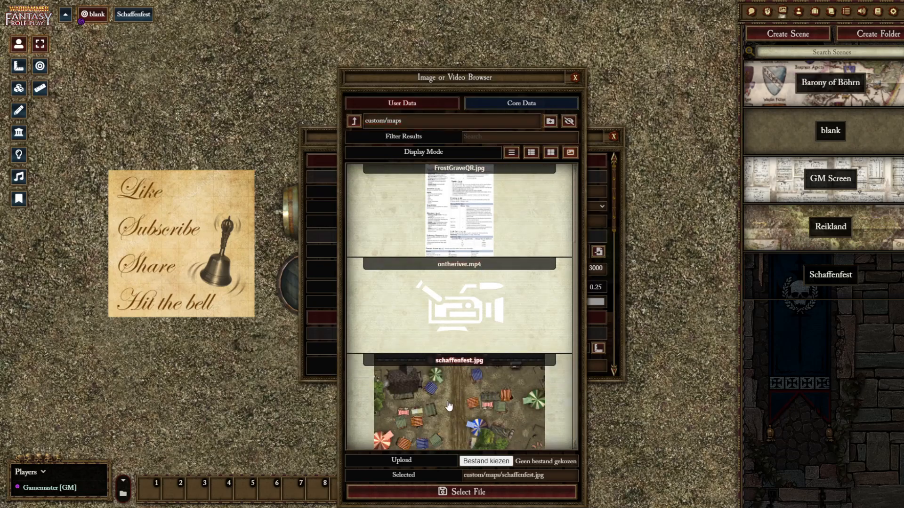
{"action": "left_click", "coordinate": [475, 498]}
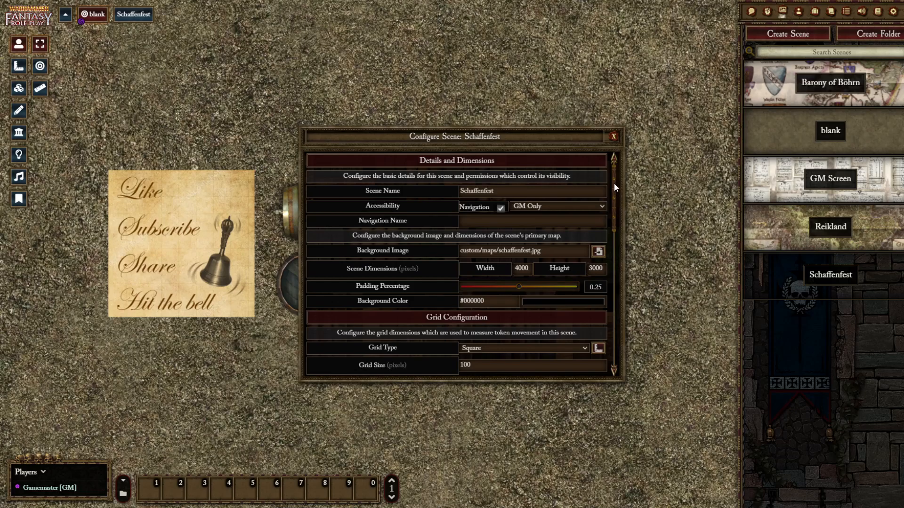
Step: Link the Schaffenfest journal entry and the Schaffenfest audio playlist to the scene, with no weather effect
{"action": "left_click_drag", "start_coordinate": [613, 182], "coordinate": [616, 317]}
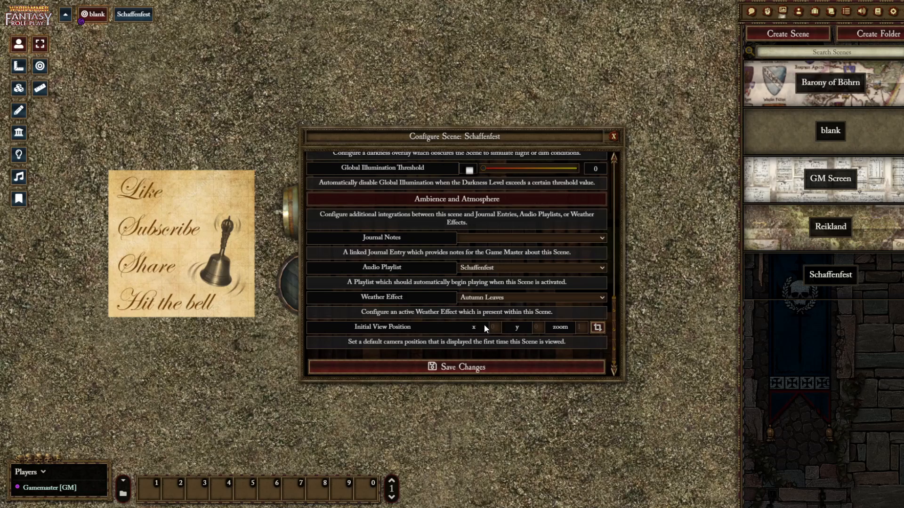
{"action": "left_click", "coordinate": [472, 307]}
{"action": "left_click", "coordinate": [486, 289]}
Step: Enable Global Illumination and turn off Fog Exploration for the scene, and save the configuration, accepting the changed scene dimensions
{"action": "left_click_drag", "start_coordinate": [613, 308], "coordinate": [613, 255]}
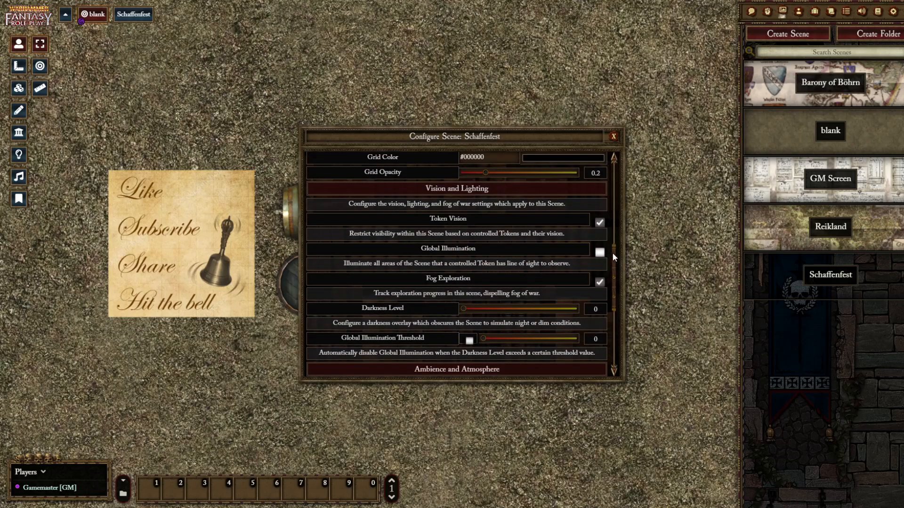
{"action": "left_click", "coordinate": [600, 252]}
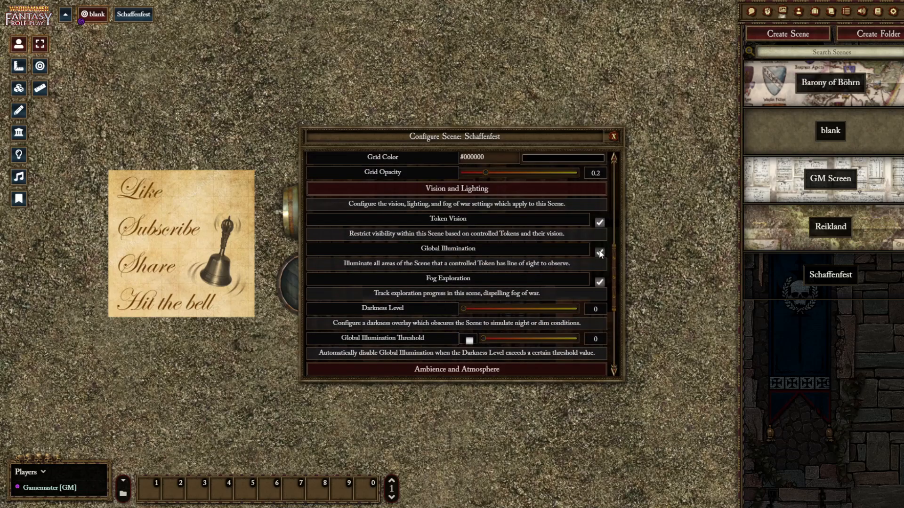
{"action": "left_click", "coordinate": [601, 283]}
{"action": "left_click_drag", "start_coordinate": [614, 233], "coordinate": [616, 324]}
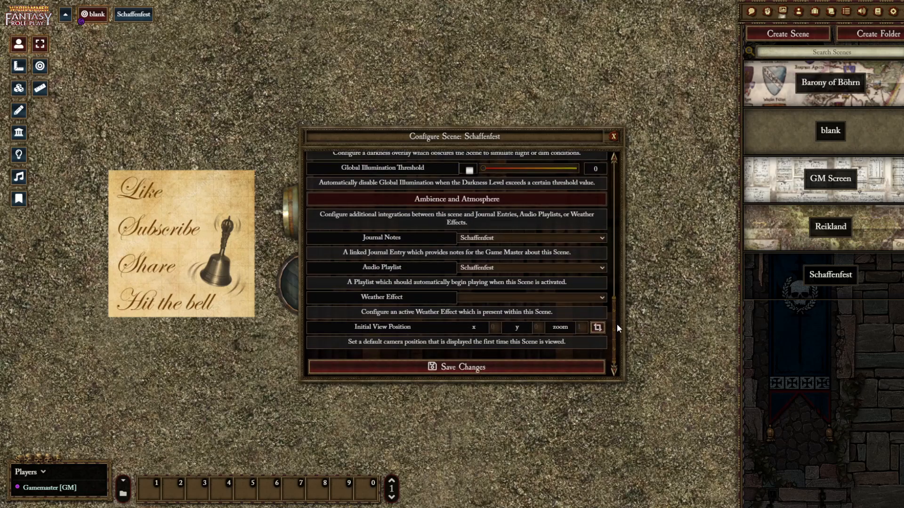
{"action": "left_click", "coordinate": [492, 372]}
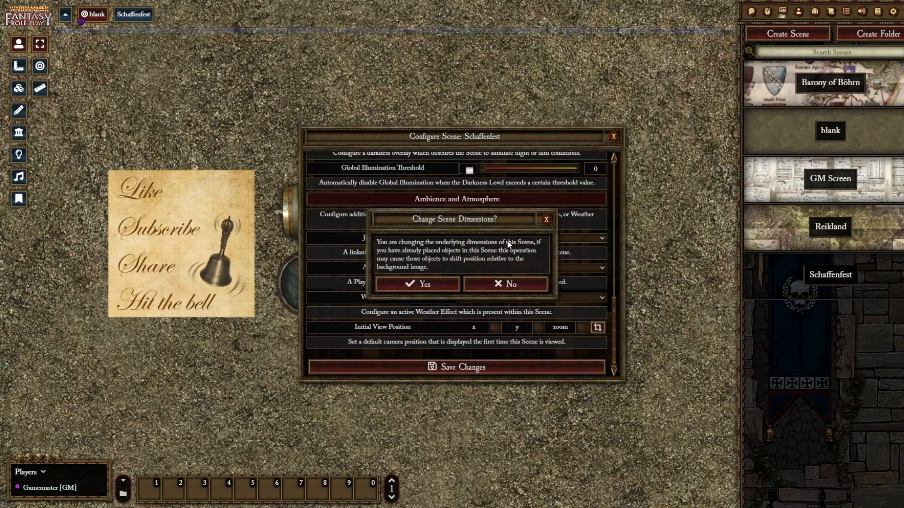
{"action": "left_click", "coordinate": [405, 281]}
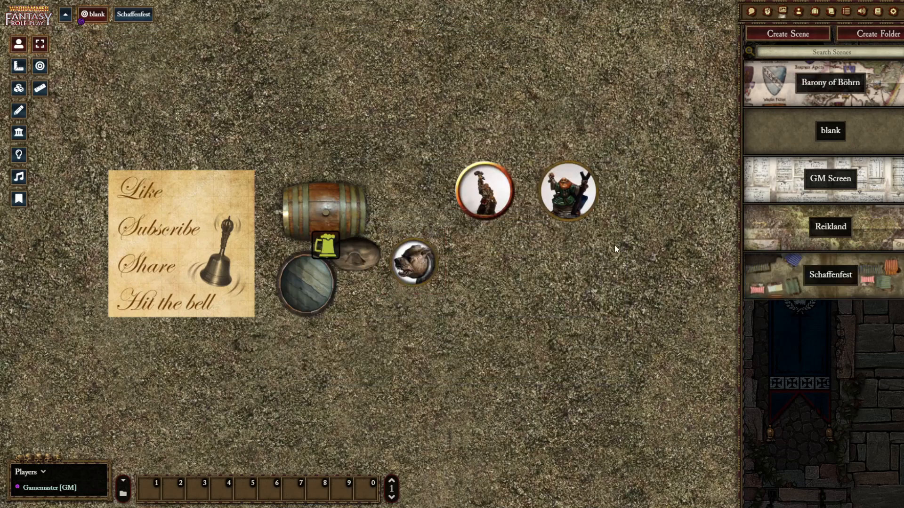
Step: Activate the Schaffenfest scene and look over the fairground map with its house, stalls and tents
{"action": "right_click", "coordinate": [796, 277]}
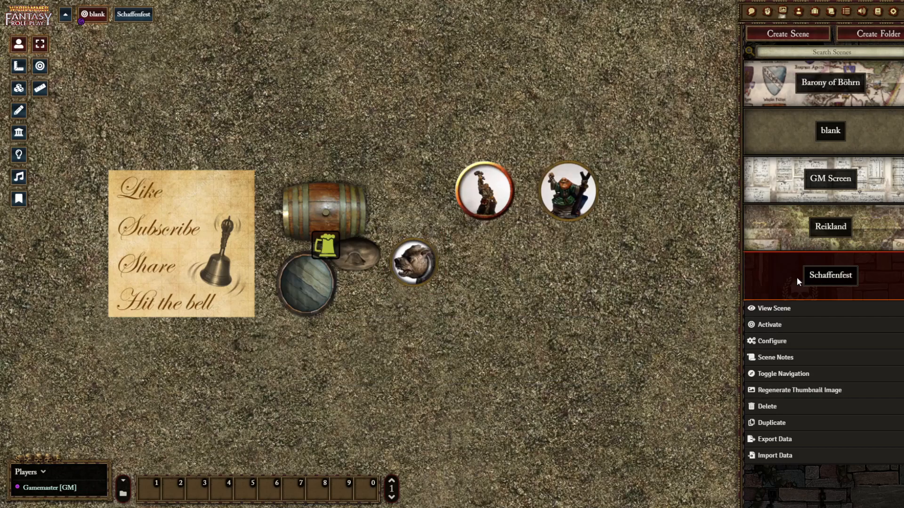
{"action": "left_click", "coordinate": [769, 326]}
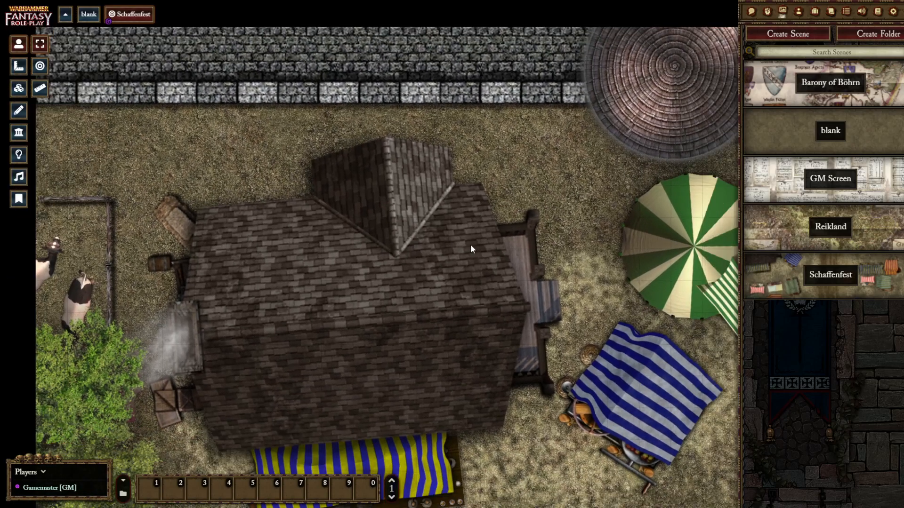
{"action": "left_click_drag", "start_coordinate": [470, 248], "coordinate": [283, 175]}
{"action": "scroll", "coordinate": [400, 247], "scroll_direction": "down", "scroll_amount": 2}
{"action": "left_click_drag", "start_coordinate": [482, 265], "coordinate": [359, 201]}
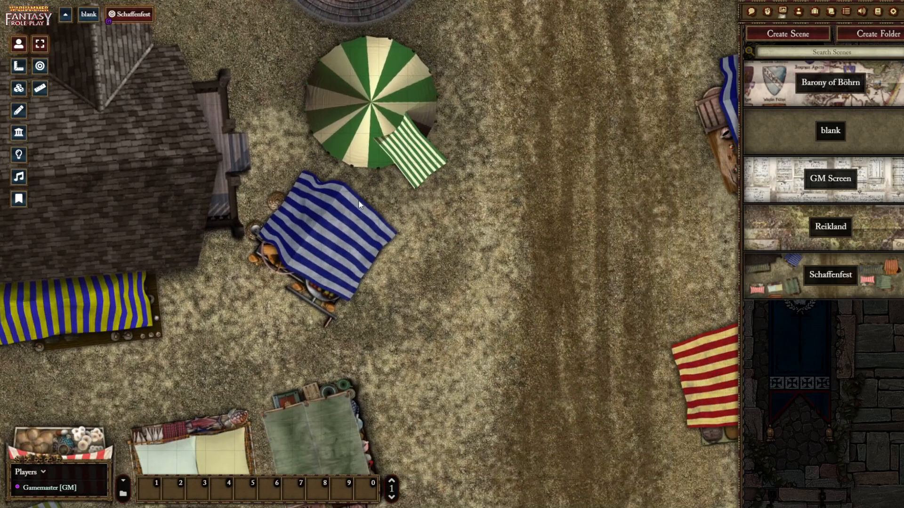
{"action": "left_click_drag", "start_coordinate": [506, 212], "coordinate": [404, 170]}
{"action": "scroll", "coordinate": [408, 217], "scroll_direction": "down", "scroll_amount": 2}
{"action": "scroll", "coordinate": [408, 218], "scroll_direction": "down", "scroll_amount": 5}
{"action": "left_click_drag", "start_coordinate": [447, 233], "coordinate": [365, 191]}
{"action": "scroll", "coordinate": [410, 216], "scroll_direction": "down", "scroll_amount": 2}
{"action": "left_click_drag", "start_coordinate": [410, 216], "coordinate": [410, 171]}
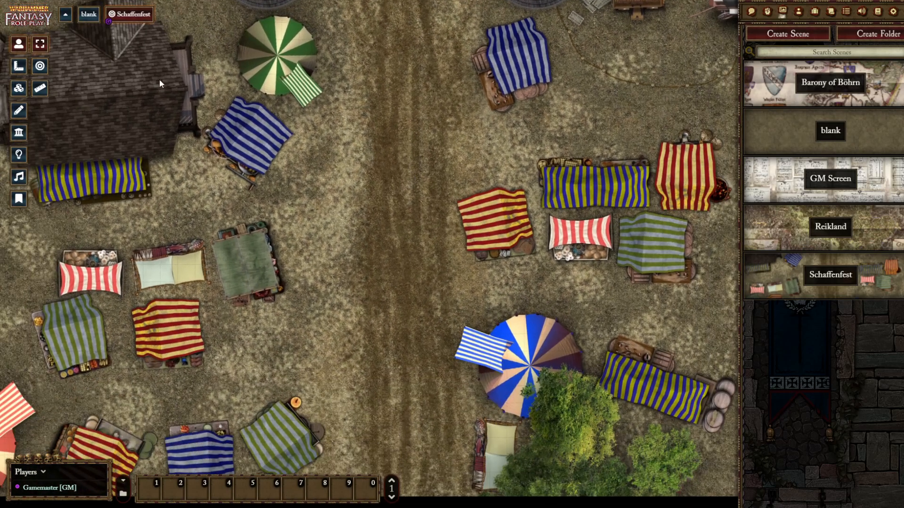
Step: Switch the active scene to blank and back to Schaffenfest
{"action": "right_click", "coordinate": [89, 18]}
{"action": "left_click", "coordinate": [95, 30]}
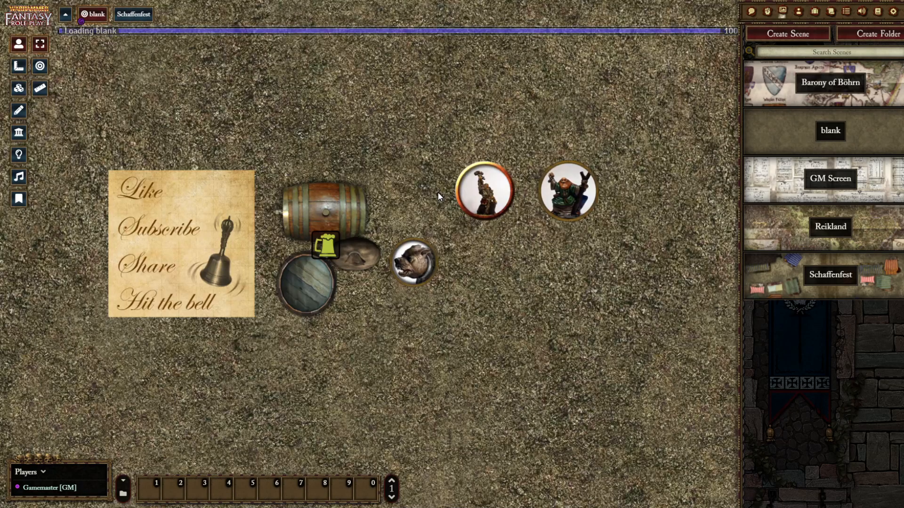
{"action": "right_click", "coordinate": [141, 16]}
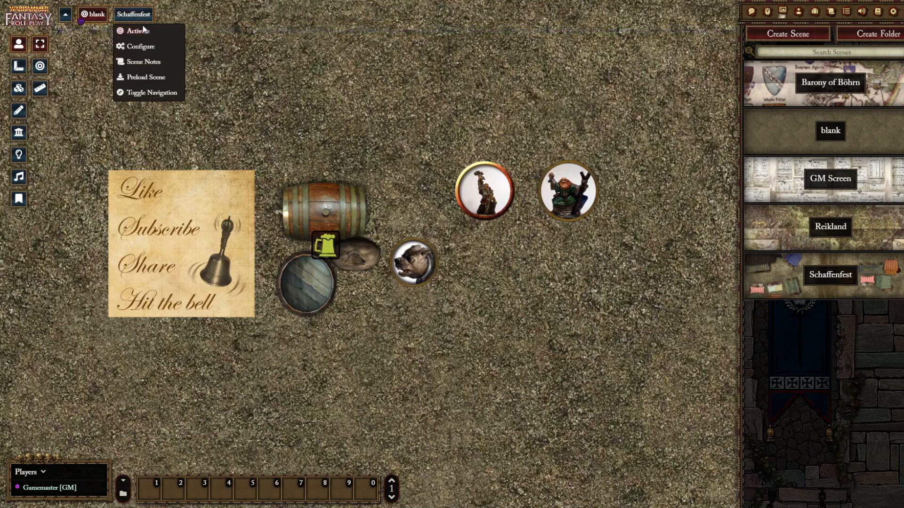
{"action": "left_click", "coordinate": [141, 30]}
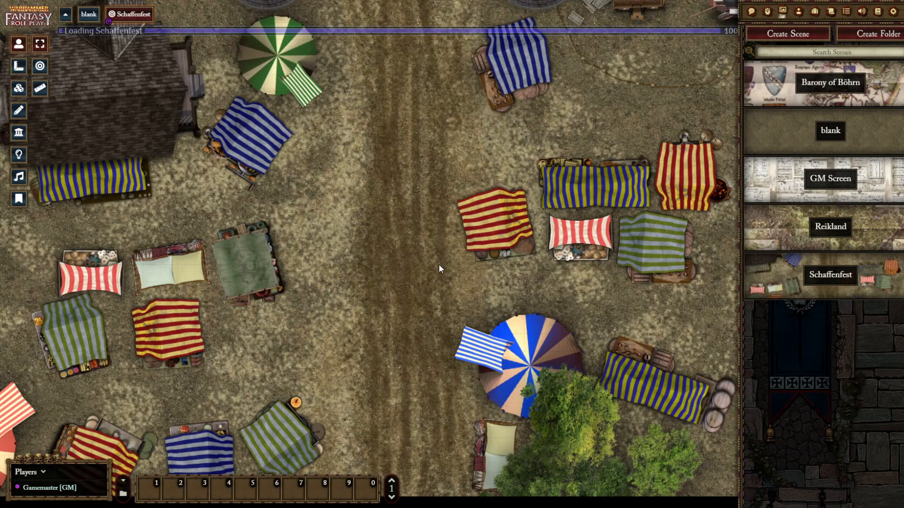
{"action": "scroll", "coordinate": [433, 280], "scroll_direction": "down", "scroll_amount": 2}
{"action": "left_click_drag", "start_coordinate": [431, 283], "coordinate": [387, 322]}
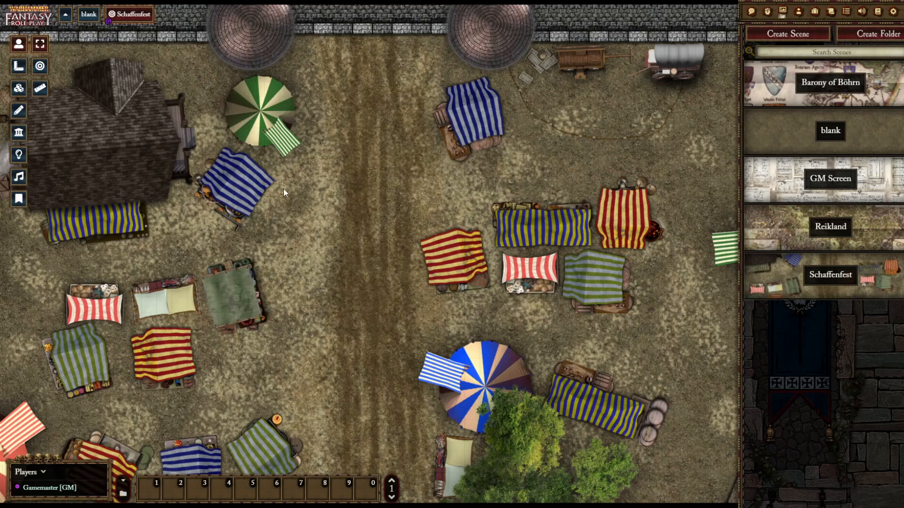
{"action": "left_click_drag", "start_coordinate": [417, 304], "coordinate": [437, 262]}
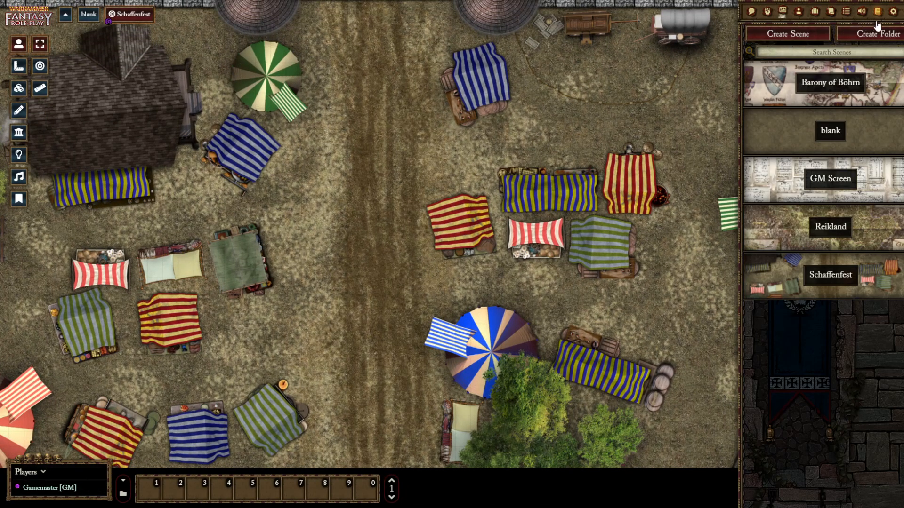
Step: Lower the busy_Fair track's volume in the Schaffenfest playlist to a low level
{"action": "left_click", "coordinate": [861, 12]}
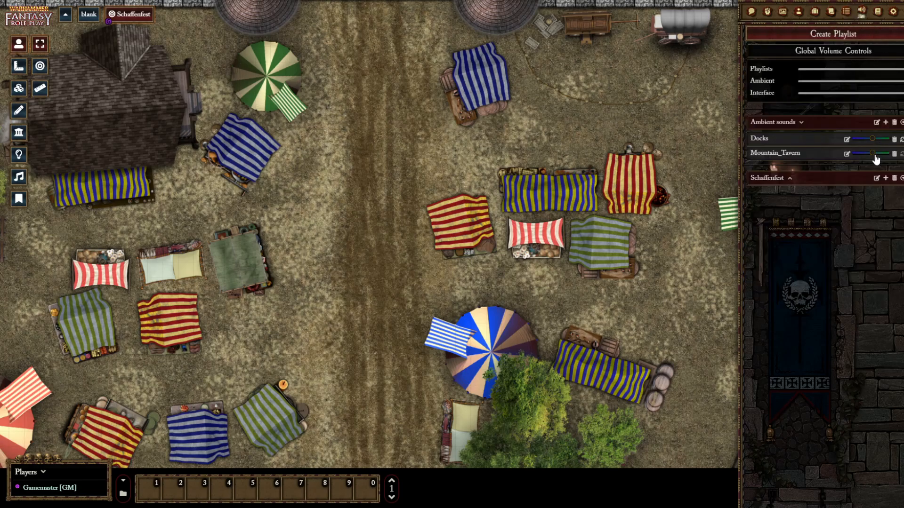
{"action": "left_click", "coordinate": [793, 178]}
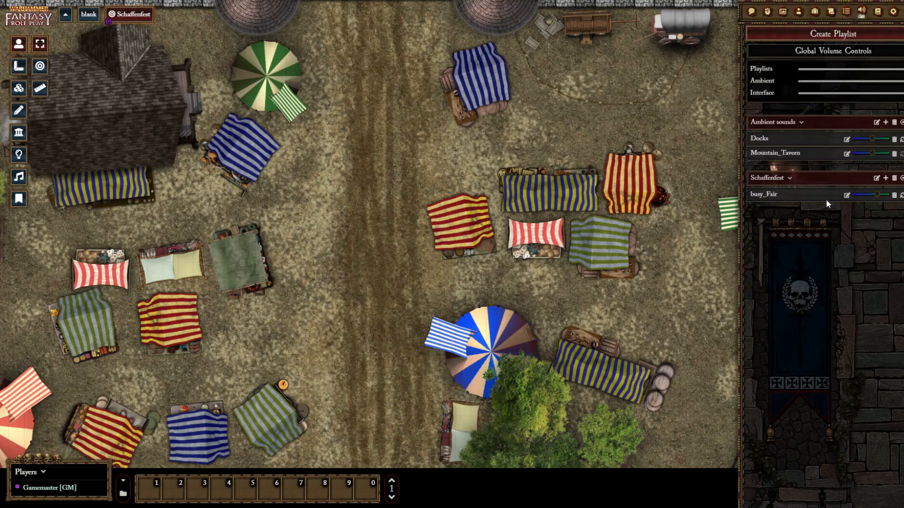
{"action": "left_click_drag", "start_coordinate": [876, 195], "coordinate": [862, 198]}
{"action": "left_click_drag", "start_coordinate": [863, 199], "coordinate": [860, 200]}
Step: View the scene notes linked to the Schaffenfest scene, and close the journal entry
{"action": "right_click", "coordinate": [135, 22]}
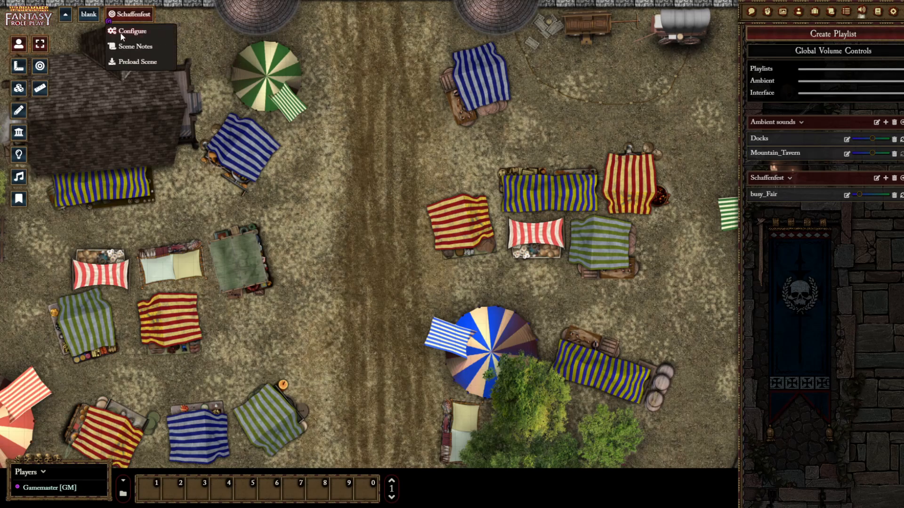
{"action": "left_click", "coordinate": [134, 46]}
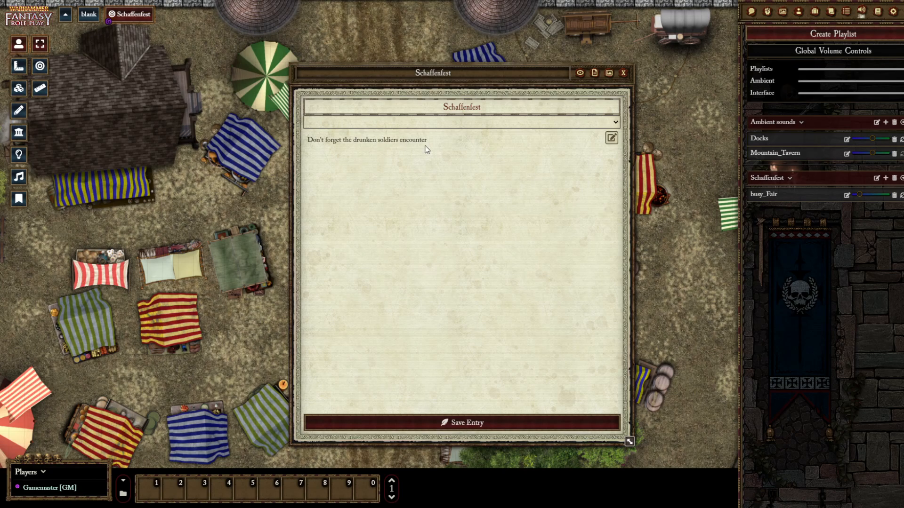
{"action": "left_click", "coordinate": [622, 73]}
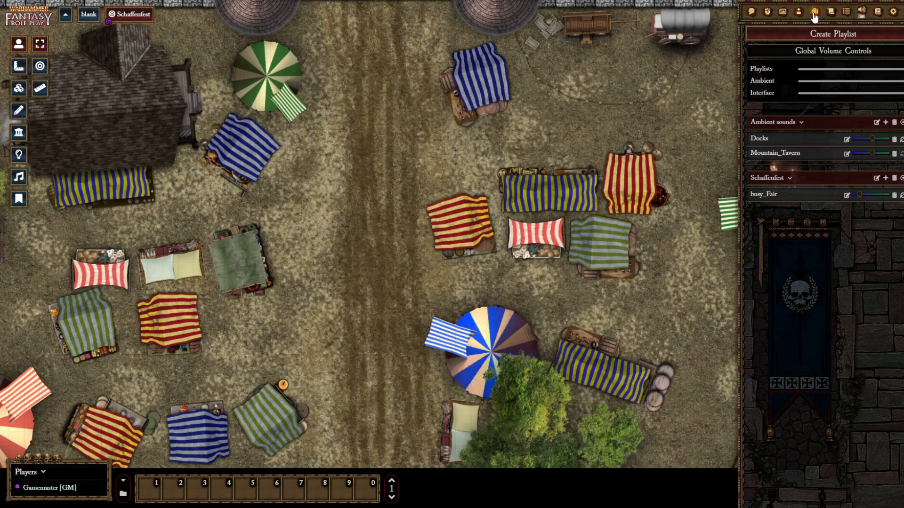
Step: Check the player access permissions of the Schaffenfest journal entry without changing them
{"action": "left_click", "coordinate": [830, 11]}
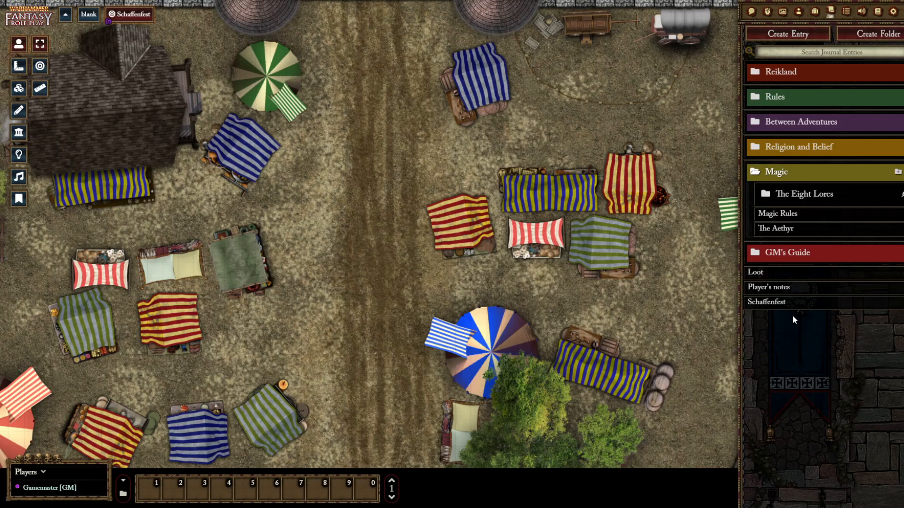
{"action": "right_click", "coordinate": [778, 301]}
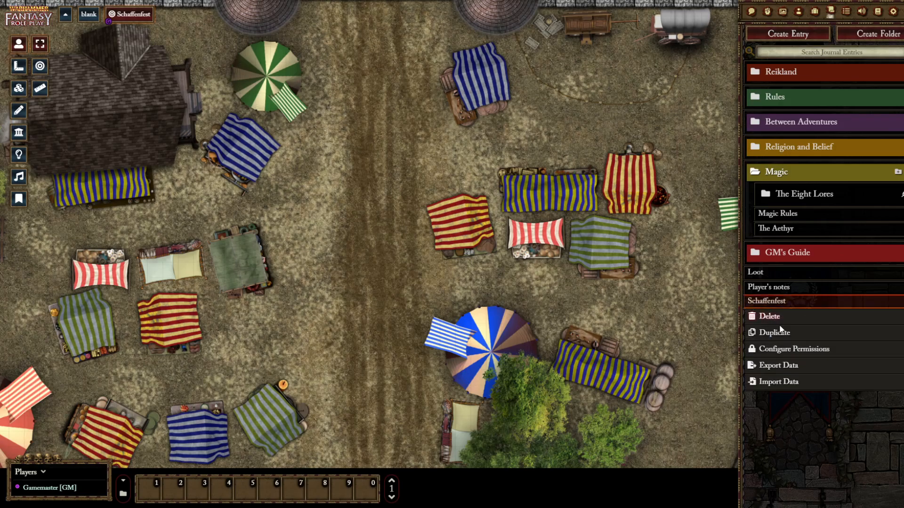
{"action": "left_click", "coordinate": [781, 350]}
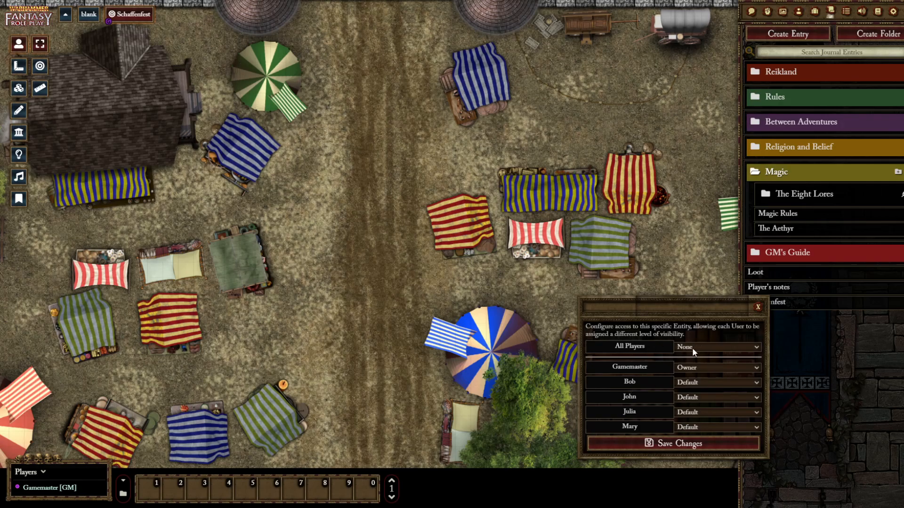
{"action": "left_click", "coordinate": [758, 307]}
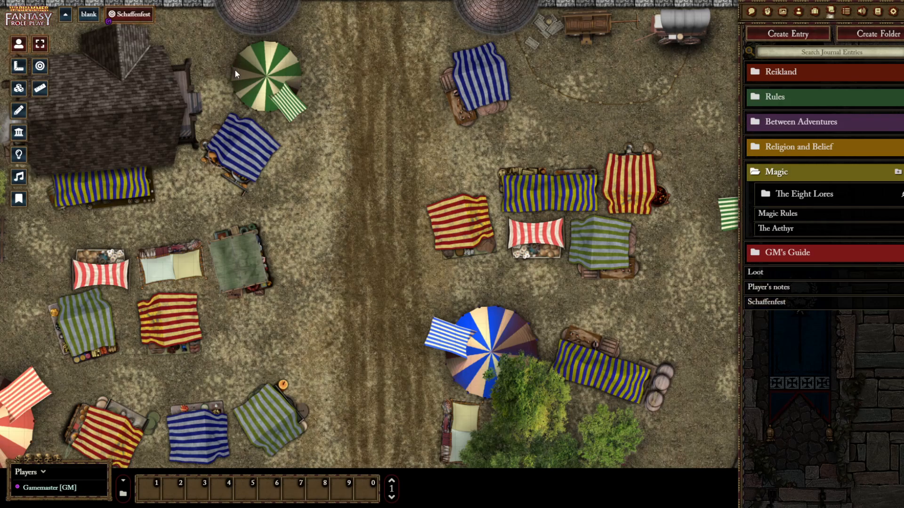
Step: View the scene notes linked to the Schaffenfest scene from its scene entry, and close them again
{"action": "right_click", "coordinate": [123, 17]}
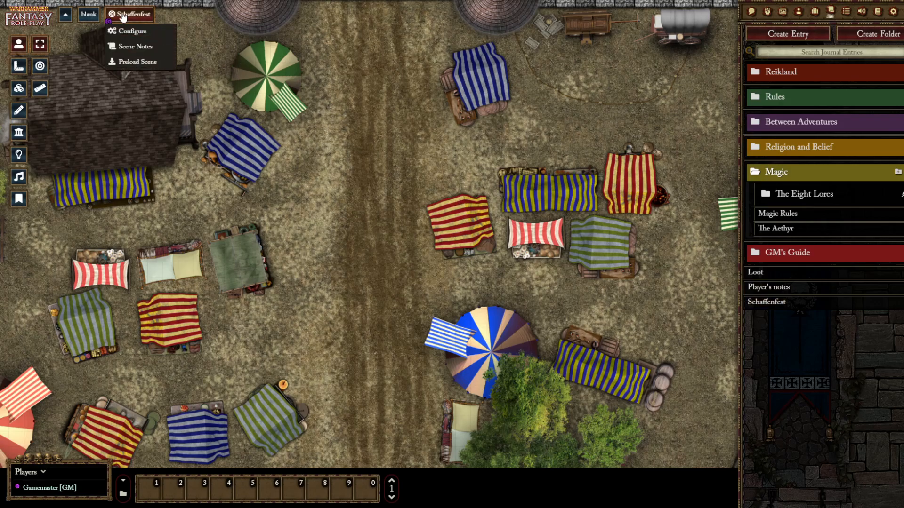
{"action": "left_click", "coordinate": [137, 46]}
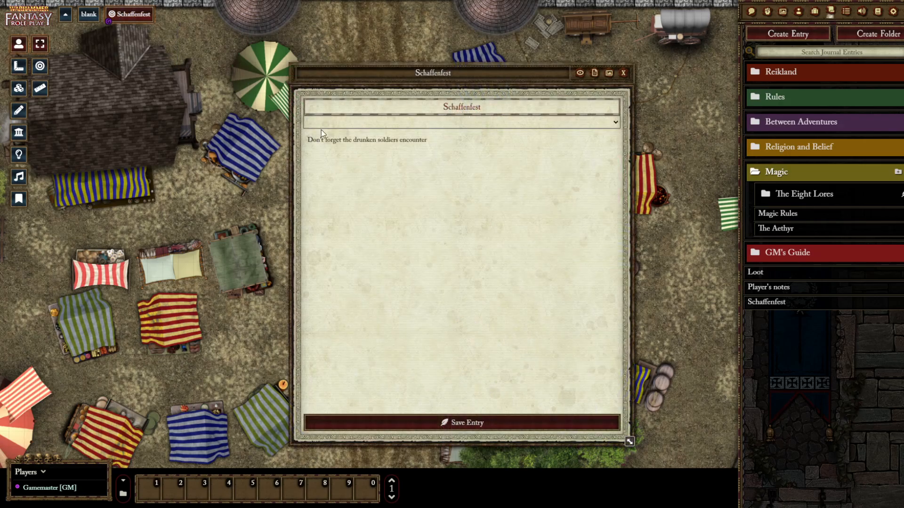
{"action": "left_click", "coordinate": [622, 73]}
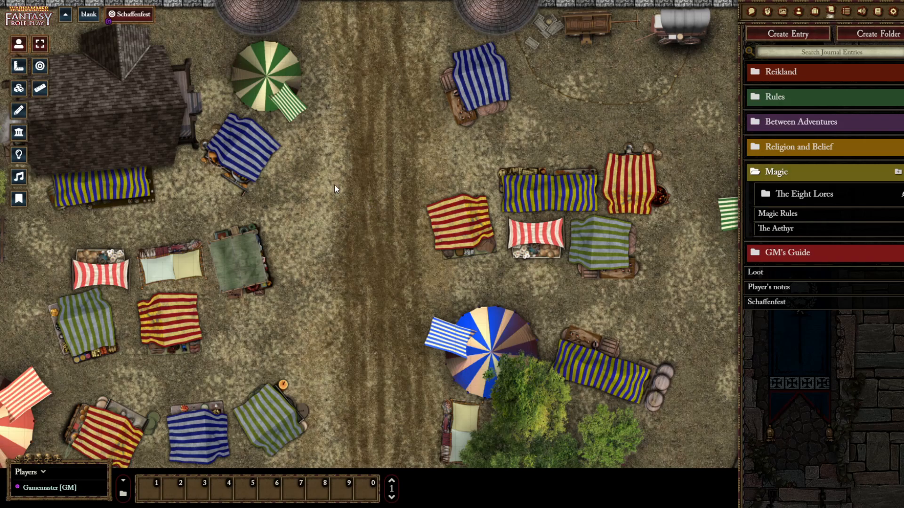
Step: Place a Bob the Necromancer token on the dirt road of the Schaffenfest map
{"action": "left_click_drag", "start_coordinate": [343, 146], "coordinate": [440, 105]}
{"action": "left_click_drag", "start_coordinate": [484, 162], "coordinate": [225, 207]}
{"action": "left_click_drag", "start_coordinate": [501, 241], "coordinate": [498, 215]}
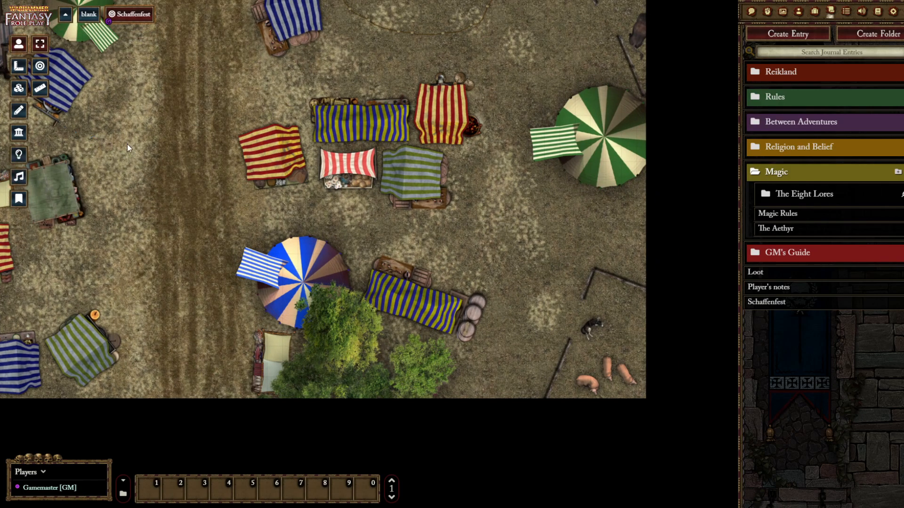
{"action": "left_click", "coordinate": [798, 13]}
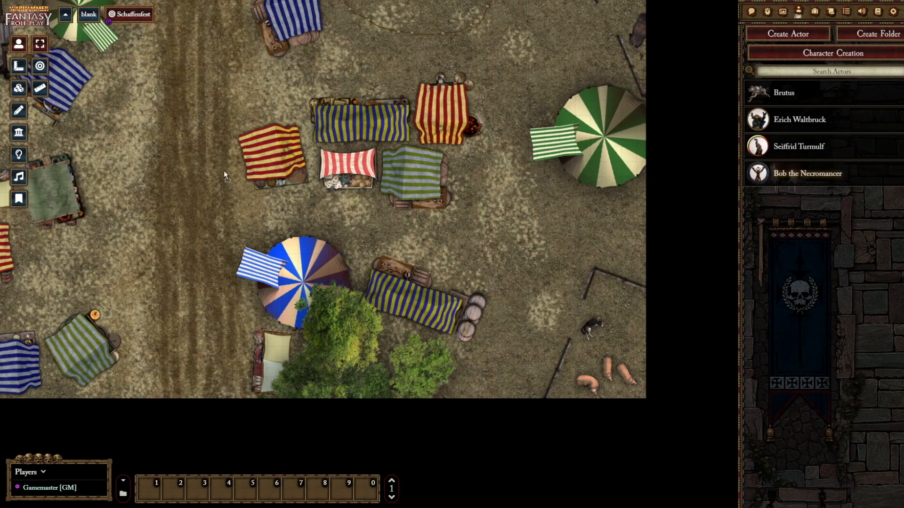
{"action": "left_click_drag", "start_coordinate": [182, 141], "coordinate": [182, 142]}
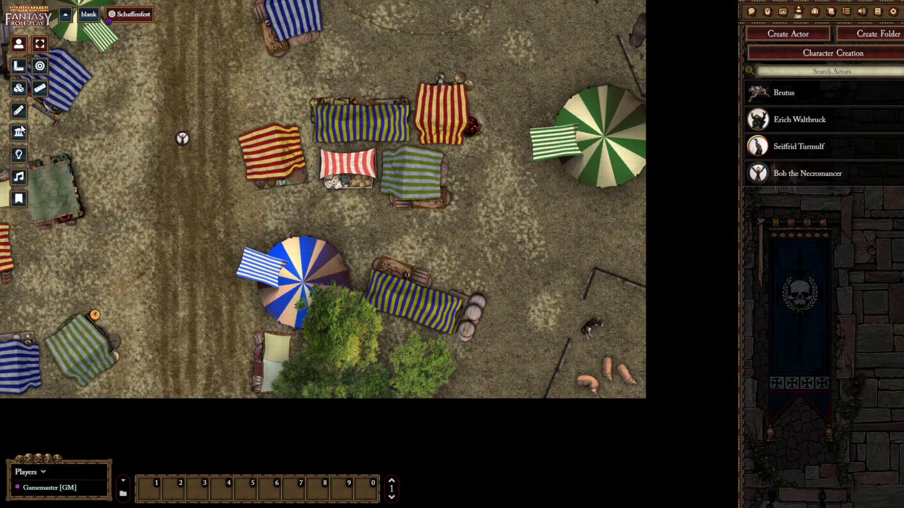
Step: Draw an ambient sound of about 49 grid units radius beside the animal pens and assign custom/sounds/ambient/Halfling_Festival.mp3 as its source
{"action": "left_click", "coordinate": [20, 177]}
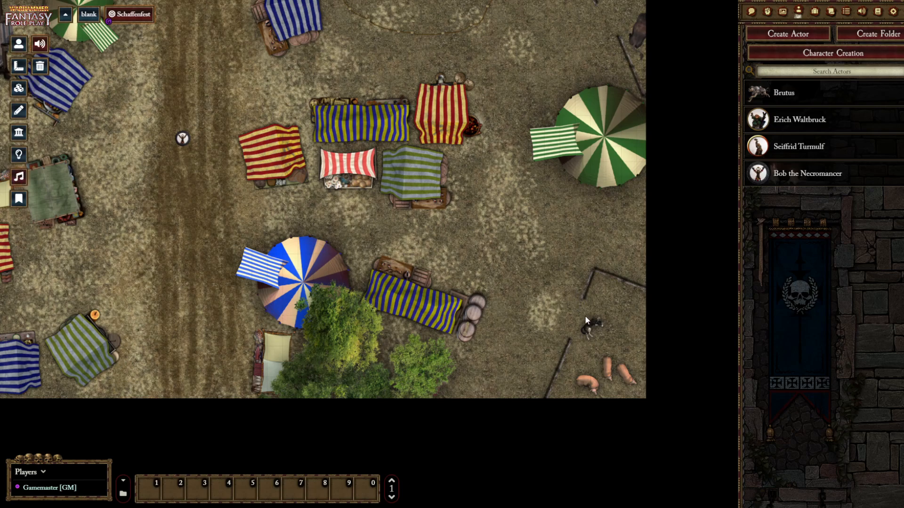
{"action": "left_click_drag", "start_coordinate": [560, 305], "coordinate": [194, 177]}
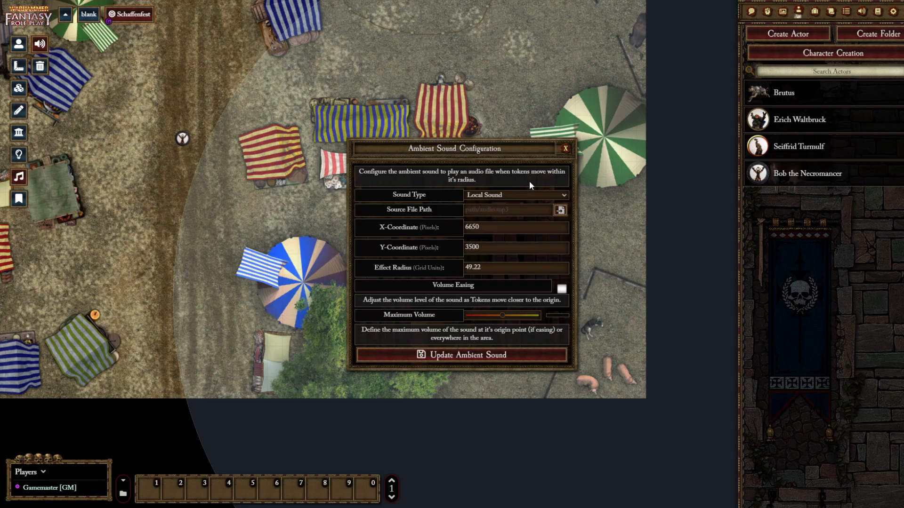
{"action": "left_click", "coordinate": [560, 210]}
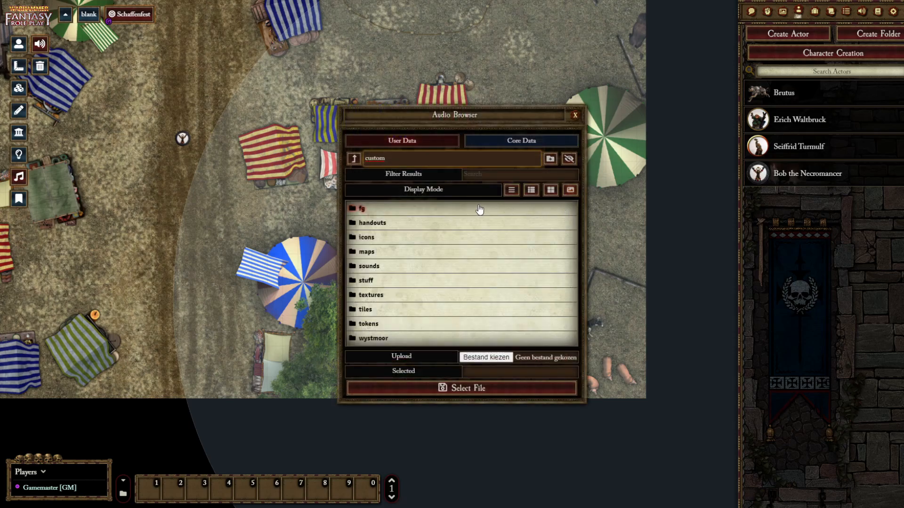
{"action": "left_click", "coordinate": [387, 267]}
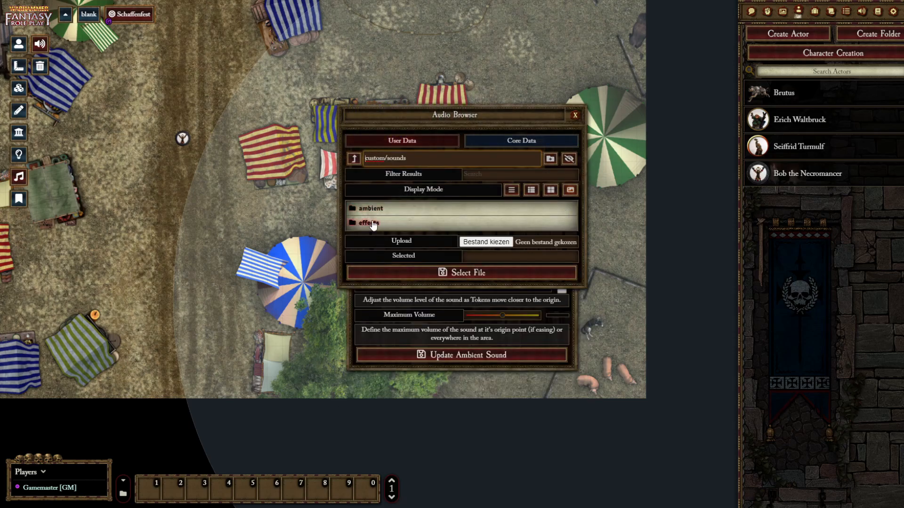
{"action": "left_click", "coordinate": [372, 208]}
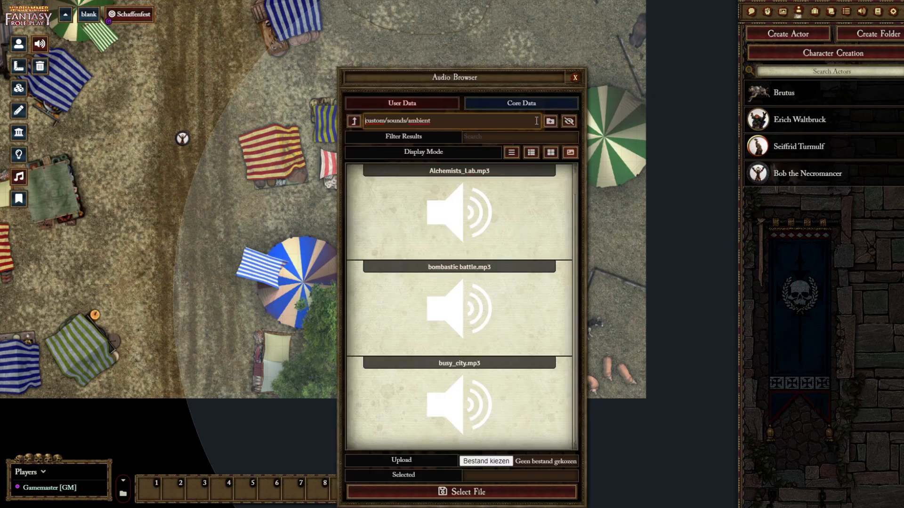
{"action": "left_click", "coordinate": [511, 153]}
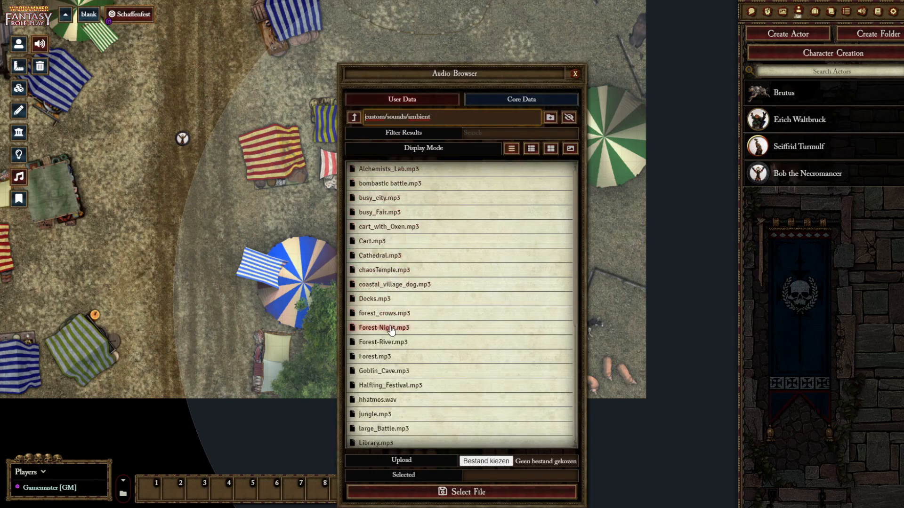
{"action": "left_click", "coordinate": [391, 386]}
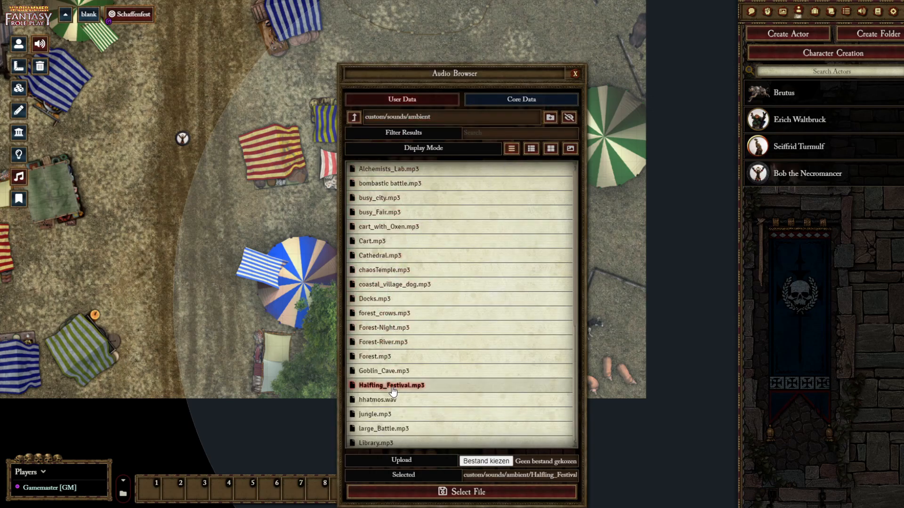
{"action": "left_click", "coordinate": [481, 492]}
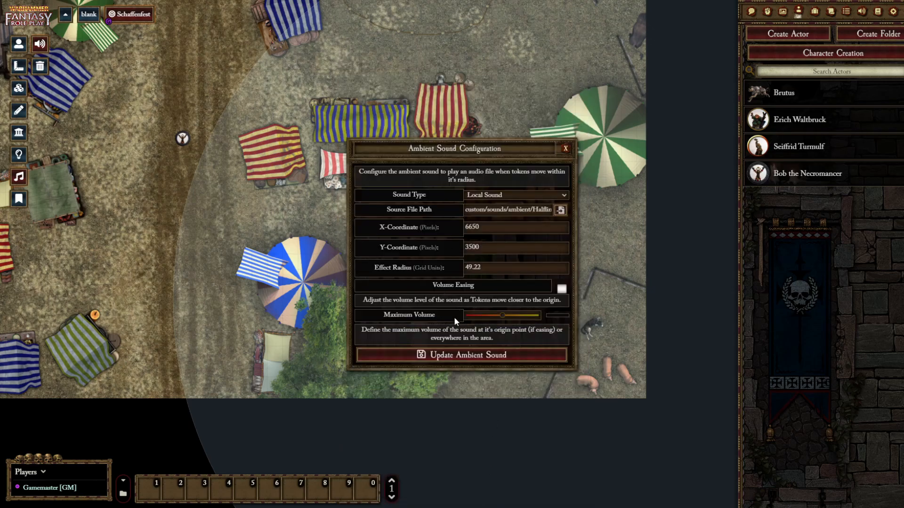
Step: Set the ambient sound's maximum volume to 0.75 and enable volume easing
{"action": "mouse_move", "coordinate": [503, 316]}
{"action": "left_mouse_down"}
{"action": "mouse_move", "coordinate": [523, 316]}
{"action": "mouse_move", "coordinate": [516, 319]}
{"action": "left_mouse_up"}
{"action": "left_click", "coordinate": [487, 355]}
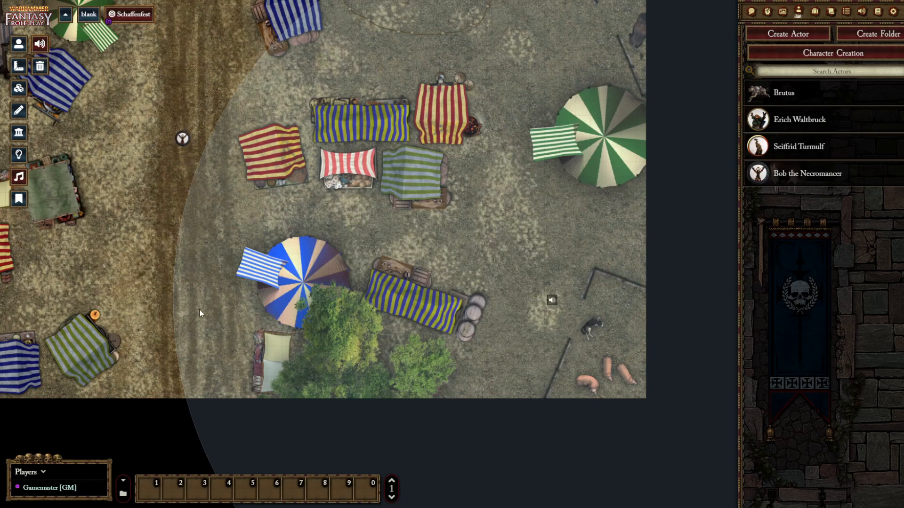
{"action": "double_click", "coordinate": [552, 301]}
{"action": "left_click", "coordinate": [560, 290]}
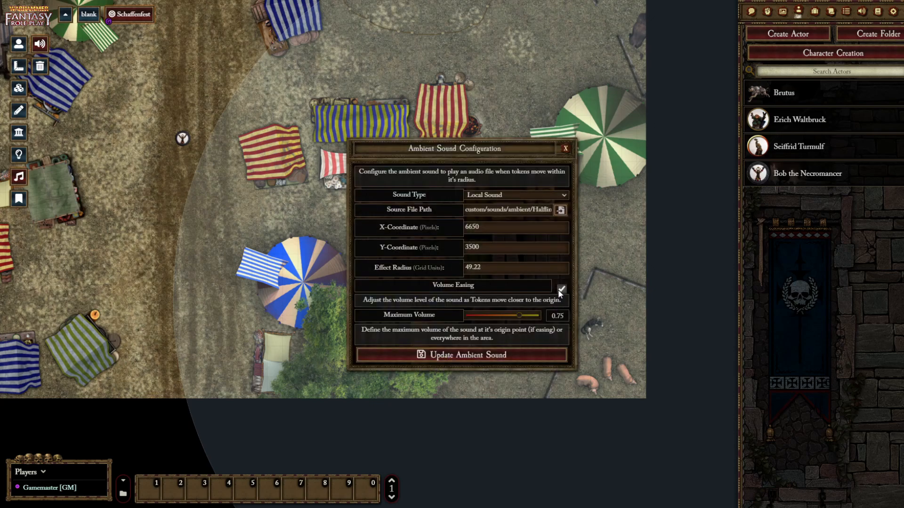
{"action": "left_click", "coordinate": [483, 357]}
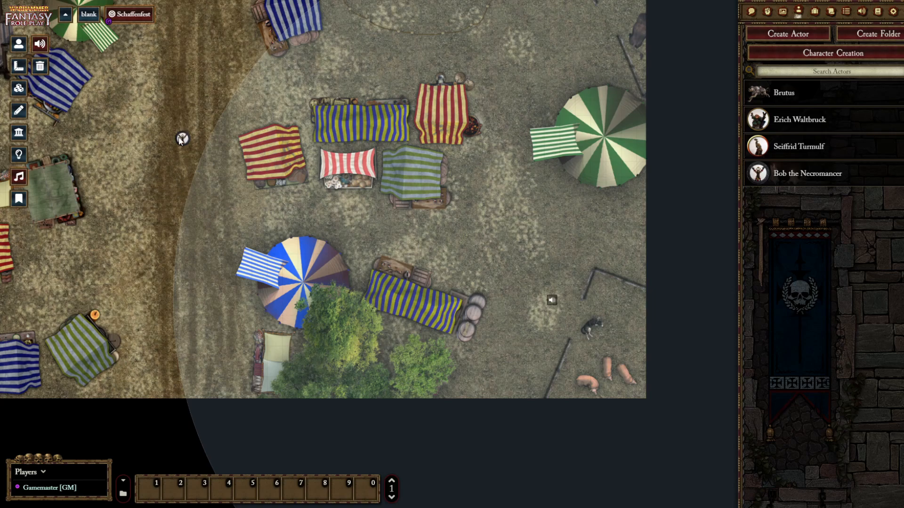
Step: Switch back to the token controls and lower the busy_Fair track's volume to near the minimum
{"action": "left_click", "coordinate": [19, 65]}
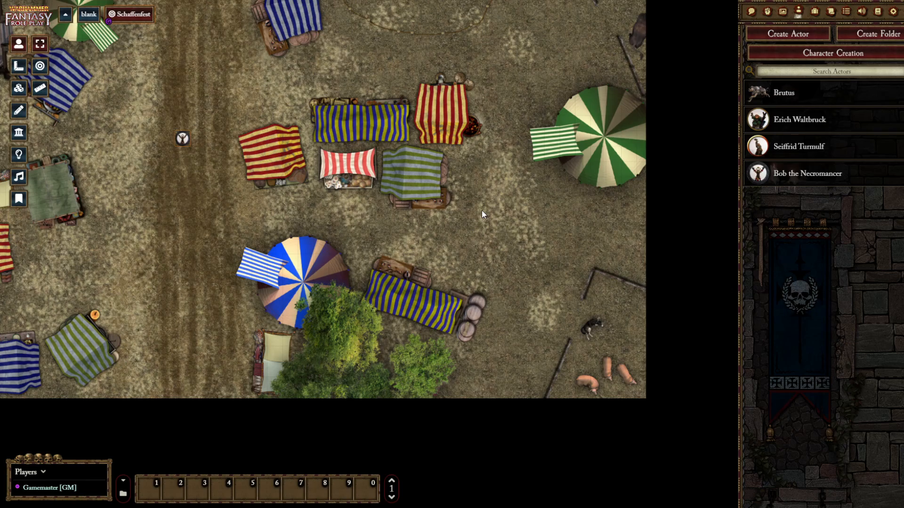
{"action": "left_click", "coordinate": [862, 12]}
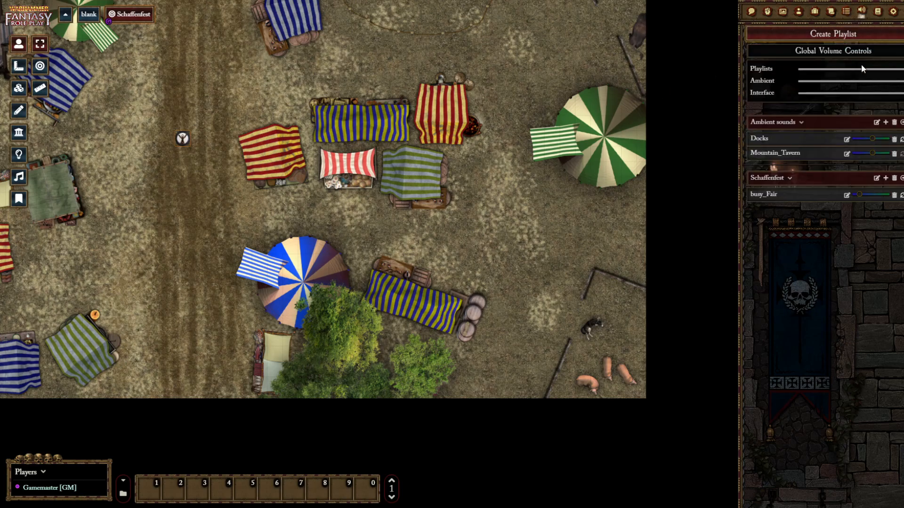
{"action": "left_click_drag", "start_coordinate": [857, 196], "coordinate": [851, 196]}
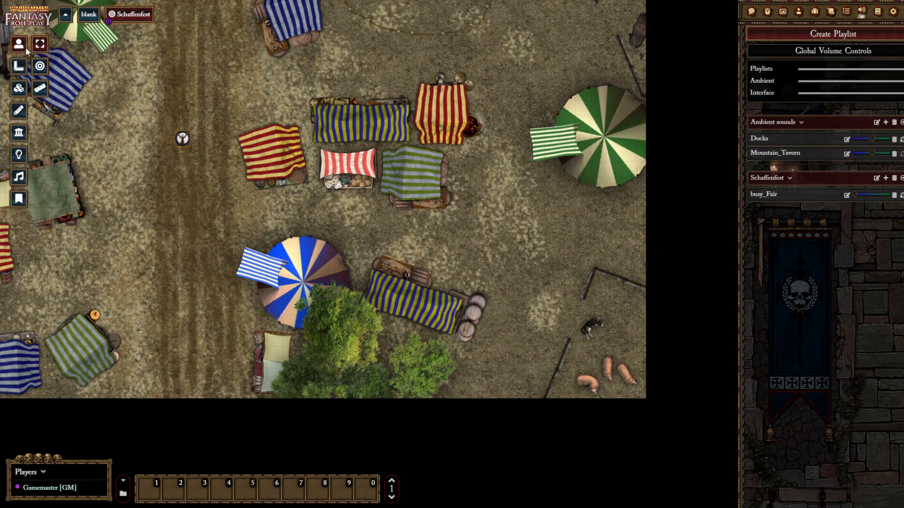
Step: Walk Bob's token from the road down and across the fair toward the ambient sound by the animal pens
{"action": "key", "text": "Down"}
{"action": "key", "text": "Right"}
{"action": "key", "text": "Down"}
{"action": "key", "text": "Right"}
{"action": "key", "text": "Down"}
{"action": "key", "text": "Right"}
{"action": "key", "text": "Right"}
{"action": "key", "text": "Right"}
{"action": "key", "text": "Down"}
{"action": "key", "text": "Right"}
{"action": "key", "text": "Right"}
{"action": "key", "text": "Down"}
{"action": "key", "text": "Right"}
{"action": "key", "text": "Right"}
{"action": "key", "text": "Right"}
{"action": "key", "text": "Down"}
{"action": "key", "text": "Right"}
{"action": "key", "text": "Right"}
{"action": "key", "text": "Right"}
{"action": "key", "text": "Right"}
{"action": "key", "text": "Down"}
{"action": "key", "text": "Right"}
{"action": "key", "text": "Down"}
{"action": "key", "text": "Right"}
{"action": "key", "text": "Right"}
{"action": "key", "text": "Right"}
{"action": "key", "text": "Right"}
{"action": "key", "text": "Down"}
{"action": "key", "text": "Right"}
{"action": "key", "text": "Right"}
Step: Walk Bob's token away from the ambient sound, up the map and back toward the road
{"action": "key", "text": "Up"}
{"action": "key", "text": "Up"}
{"action": "key", "text": "Up"}
{"action": "key", "text": "Up"}
{"action": "key", "text": "Up"}
{"action": "key", "text": "Up"}
{"action": "key", "text": "Up"}
{"action": "key", "text": "Up"}
{"action": "key", "text": "Up"}
{"action": "key", "text": "Up"}
{"action": "key", "text": "Left"}
{"action": "key", "text": "Up"}
{"action": "key", "text": "Up"}
{"action": "key", "text": "Left"}
{"action": "key", "text": "Up"}
{"action": "key", "text": "Left"}
{"action": "key", "text": "Up"}
{"action": "key", "text": "Left"}
{"action": "key", "text": "Left"}
{"action": "key", "text": "Left"}
{"action": "key", "text": "Left"}
{"action": "key", "text": "Left"}
{"action": "key", "text": "Left"}
{"action": "key", "text": "Left"}
{"action": "key", "text": "Left"}
{"action": "key", "text": "Left"}
{"action": "key", "text": "Left"}
{"action": "key", "text": "Left"}
{"action": "key", "text": "Left"}
{"action": "key", "text": "Left"}
{"action": "key", "text": "Left"}
{"action": "key", "text": "Left"}
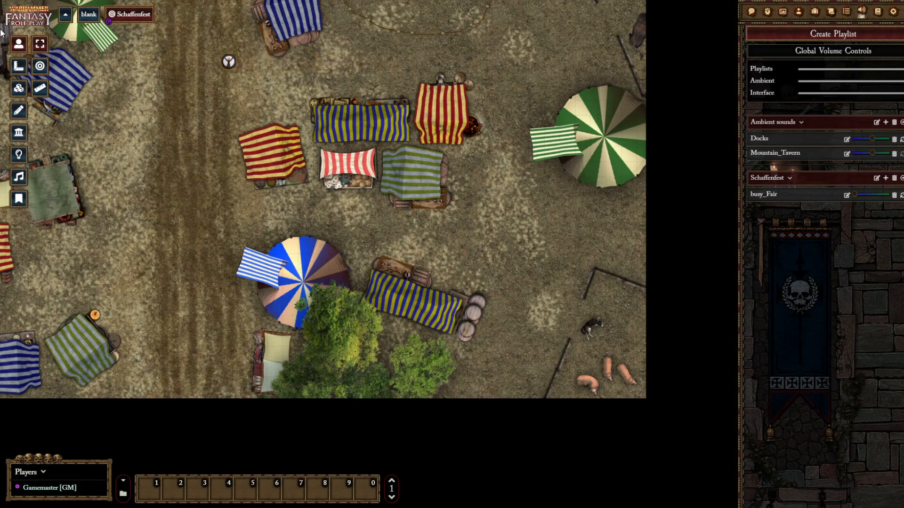
Step: Move Bob's token repeatedly back and forth across the edge of the ambient sound's radius
{"action": "key", "text": "Right"}
{"action": "key", "text": "Right"}
{"action": "key", "text": "Right"}
{"action": "key", "text": "Left"}
{"action": "key", "text": "Left"}
{"action": "key", "text": "Left"}
{"action": "key", "text": "Right"}
{"action": "key", "text": "Right"}
{"action": "key", "text": "Right"}
{"action": "key", "text": "Left"}
{"action": "key", "text": "Left"}
{"action": "key", "text": "Left"}
{"action": "key", "text": "Right"}
{"action": "key", "text": "Right"}
{"action": "key", "text": "Right"}
{"action": "key", "text": "Left"}
{"action": "key", "text": "Left"}
{"action": "key", "text": "Left"}
Step: Raise the busy_Fair track's volume to about half and lower it back to near the minimum
{"action": "left_click_drag", "start_coordinate": [854, 199], "coordinate": [859, 199]}
{"action": "left_click_drag", "start_coordinate": [864, 195], "coordinate": [868, 195]}
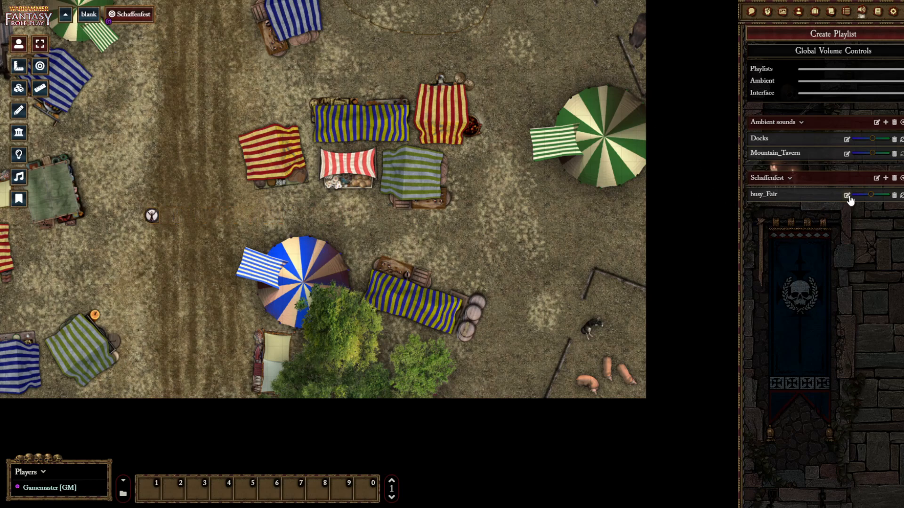
{"action": "left_click_drag", "start_coordinate": [868, 195], "coordinate": [853, 194]}
Step: Open Bob the Necromancer's character sheet from the token and place the sheet beside the token
{"action": "scroll", "coordinate": [162, 222], "scroll_direction": "up", "scroll_amount": 2}
{"action": "left_click_drag", "start_coordinate": [168, 218], "coordinate": [363, 236]}
{"action": "scroll", "coordinate": [250, 240], "scroll_direction": "up", "scroll_amount": 2}
{"action": "scroll", "coordinate": [283, 238], "scroll_direction": "up", "scroll_amount": 2}
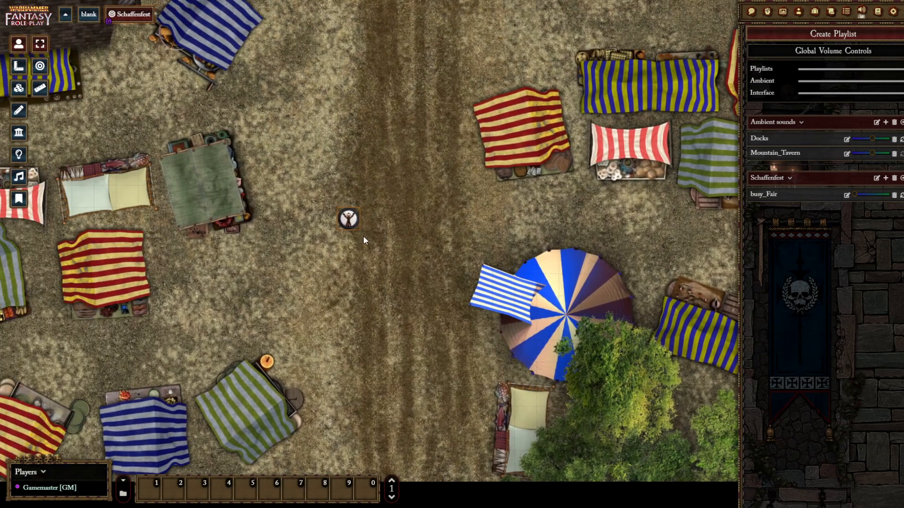
{"action": "scroll", "coordinate": [363, 235], "scroll_direction": "up", "scroll_amount": 12}
{"action": "mouse_move", "coordinate": [306, 225]}
{"action": "left_mouse_down"}
{"action": "mouse_move", "coordinate": [399, 247]}
{"action": "mouse_move", "coordinate": [489, 248]}
{"action": "left_mouse_up"}
{"action": "scroll", "coordinate": [399, 247], "scroll_direction": "up", "scroll_amount": 2}
{"action": "scroll", "coordinate": [371, 224], "scroll_direction": "up", "scroll_amount": 3}
{"action": "scroll", "coordinate": [367, 229], "scroll_direction": "up", "scroll_amount": 4}
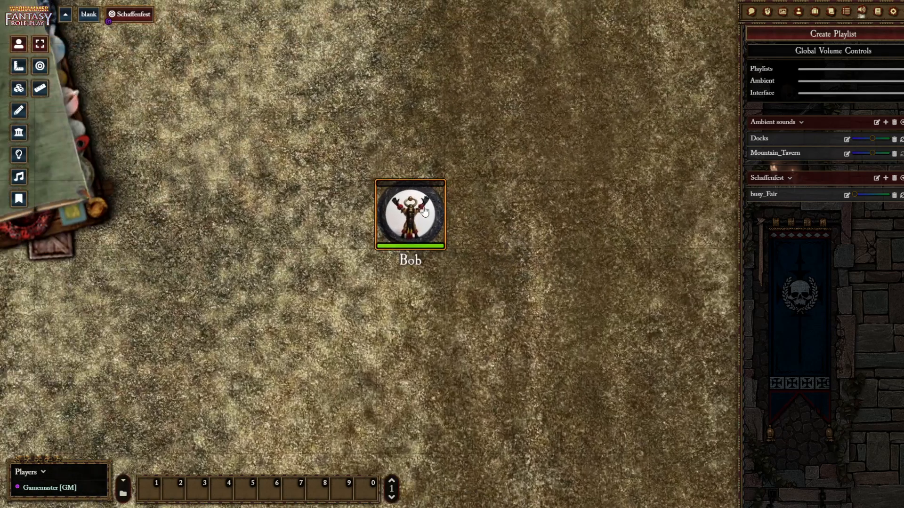
{"action": "double_click", "coordinate": [400, 228]}
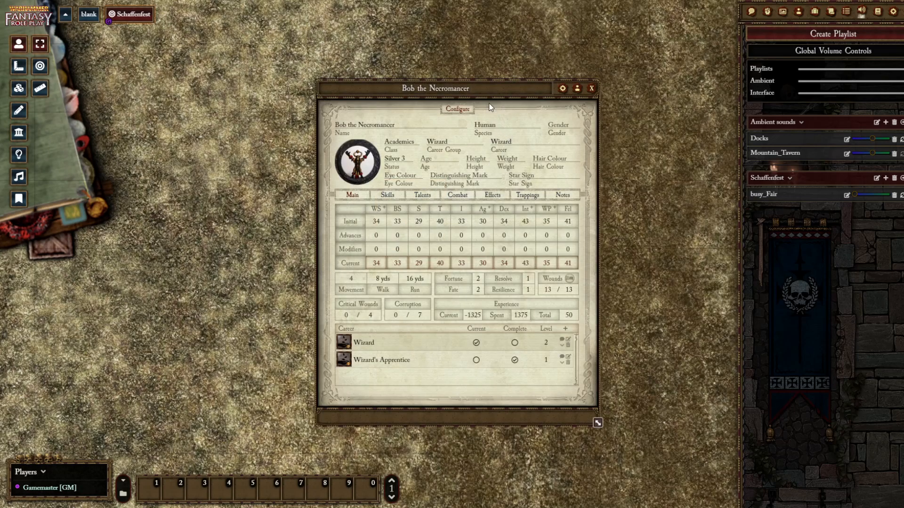
{"action": "left_click_drag", "start_coordinate": [481, 93], "coordinate": [251, 65]}
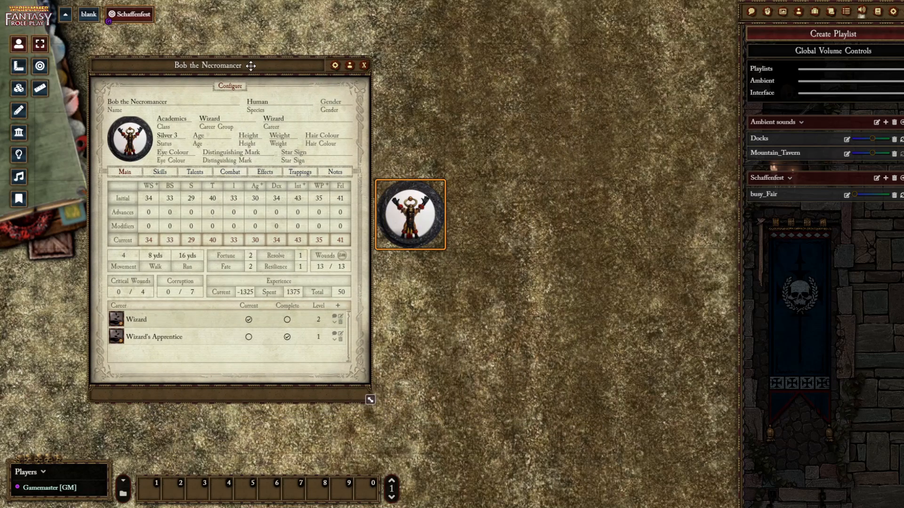
Step: Add the Channelling (Any Color) career skill to Bob the Necromancer's skills
{"action": "left_click", "coordinate": [197, 194]}
{"action": "left_click", "coordinate": [159, 174]}
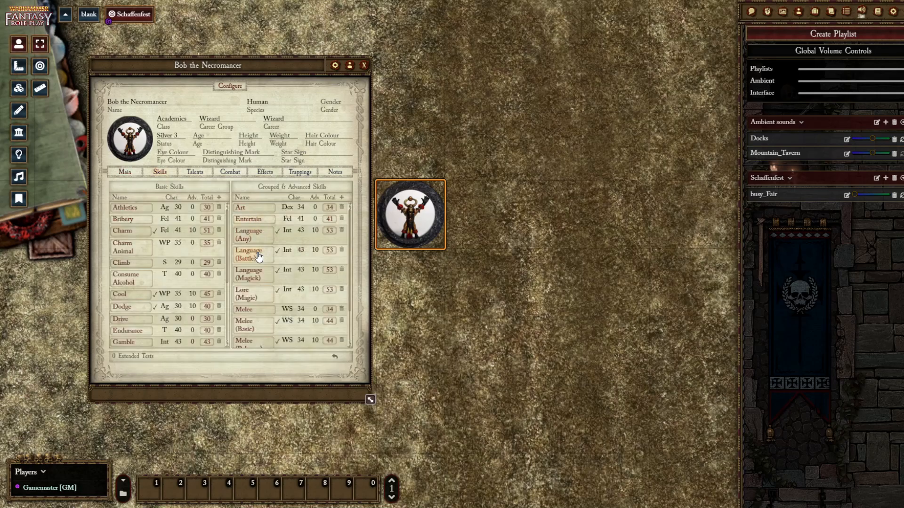
{"action": "scroll", "coordinate": [258, 256], "scroll_direction": "down", "scroll_amount": 2}
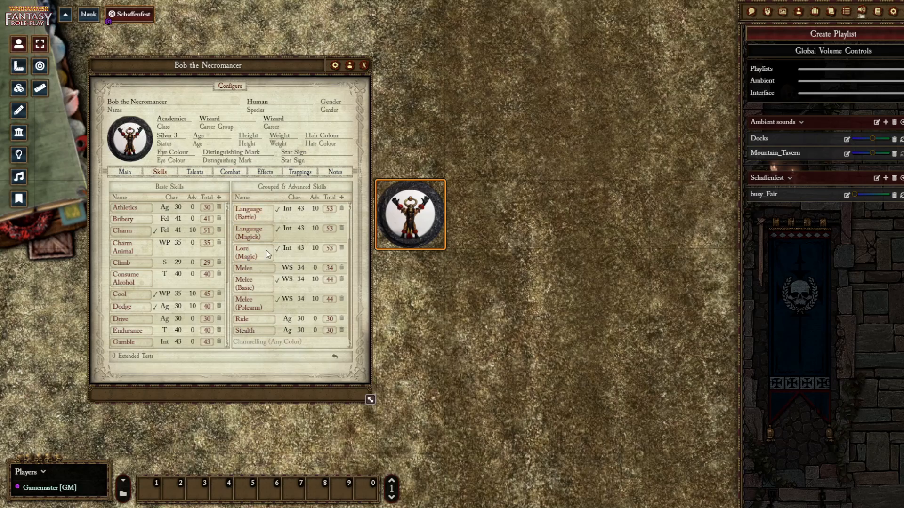
{"action": "left_click", "coordinate": [249, 347]}
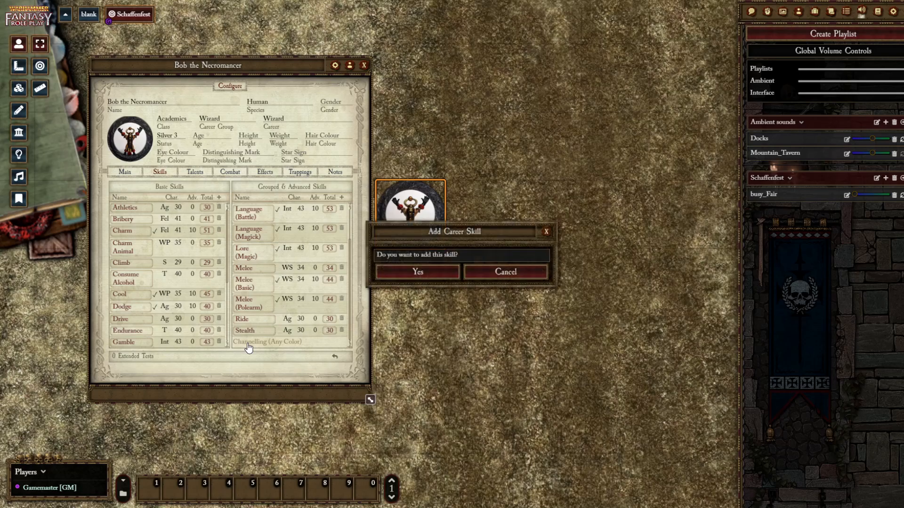
{"action": "left_click", "coordinate": [426, 271]}
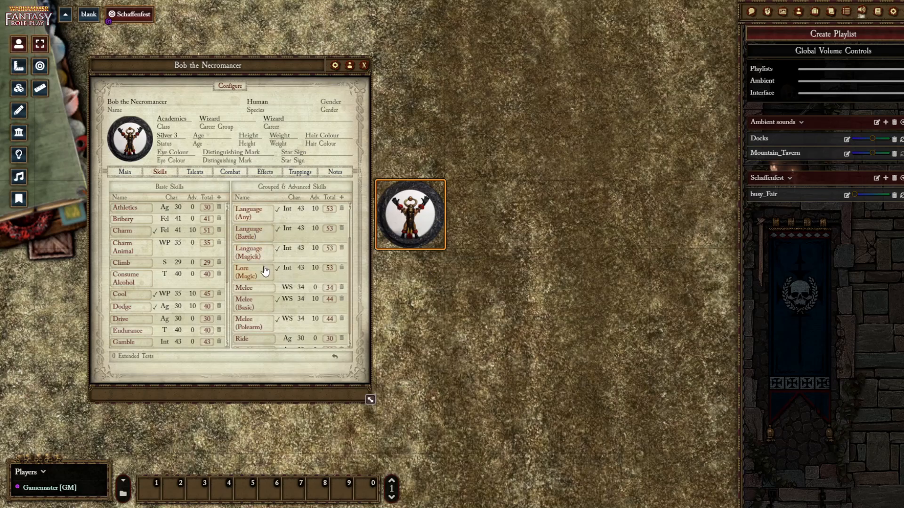
Step: Rename the Channelling (Any Color) skill to Channelling (Death) and apply the new specialization to the career
{"action": "scroll", "coordinate": [265, 272], "scroll_direction": "down", "scroll_amount": 1}
{"action": "scroll", "coordinate": [265, 272], "scroll_direction": "up", "scroll_amount": 4}
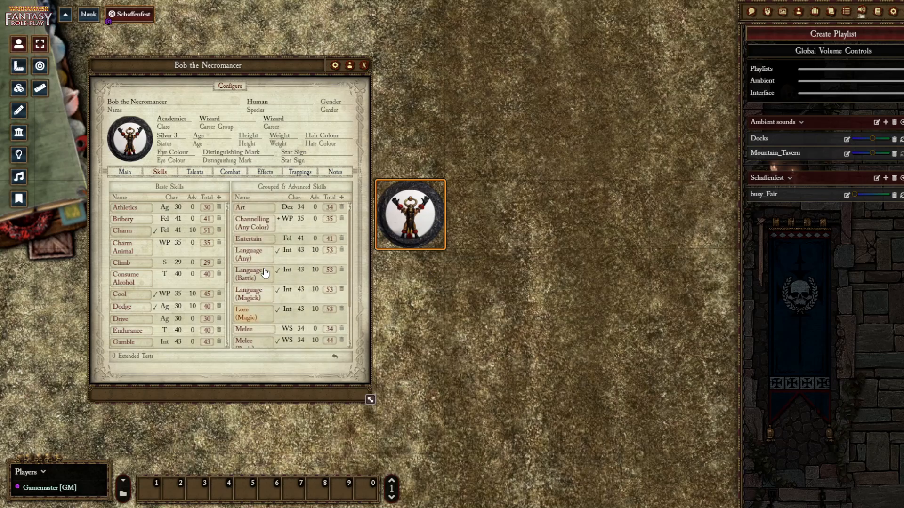
{"action": "left_click", "coordinate": [255, 225]}
{"action": "left_click", "coordinate": [466, 148]}
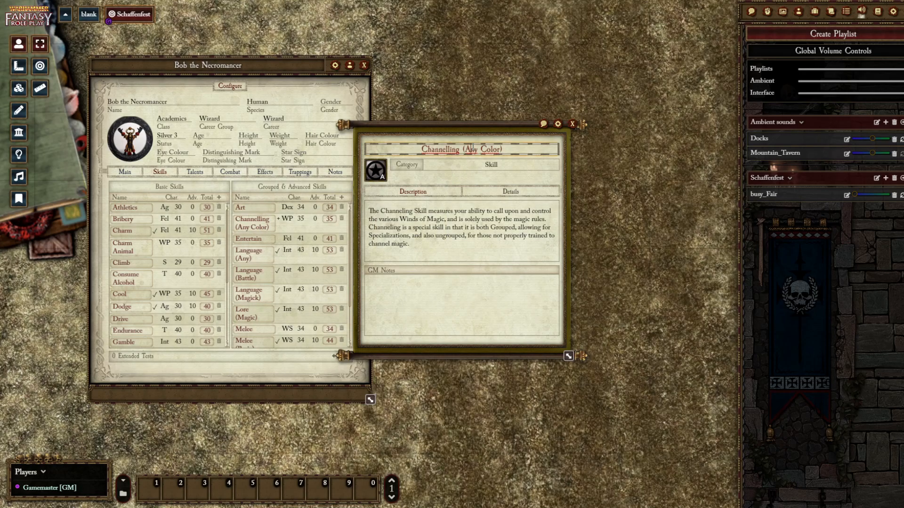
{"action": "left_click_drag", "start_coordinate": [466, 149], "coordinate": [502, 149]}
{"action": "type", "text": "Death"}
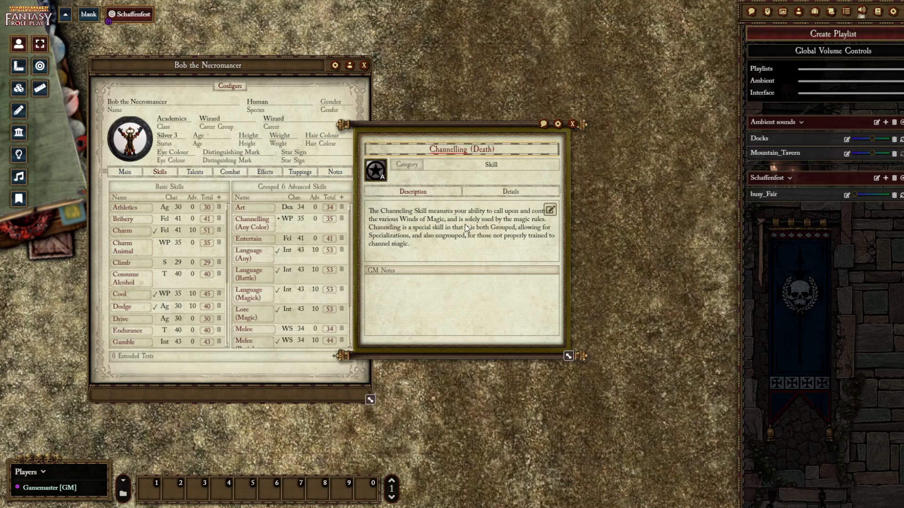
{"action": "key", "text": "Return"}
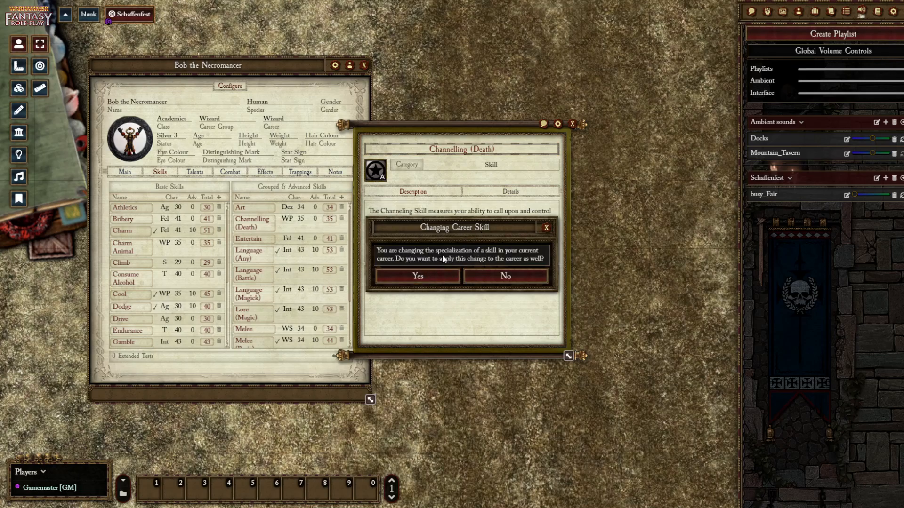
{"action": "left_click", "coordinate": [415, 274]}
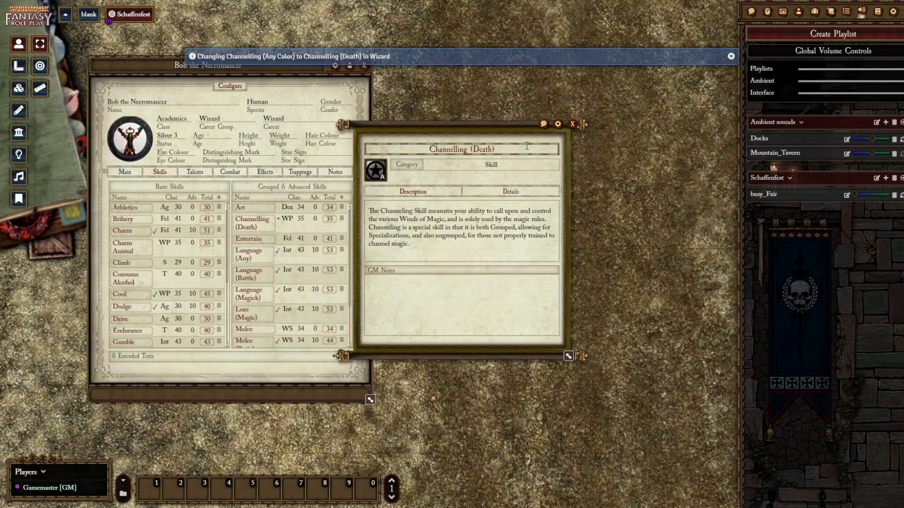
Step: Close the Channelling skill and add the Arcane Magic (Any Arcane Lore) career talent to Bob the Necromancer's talents
{"action": "left_click", "coordinate": [571, 125]}
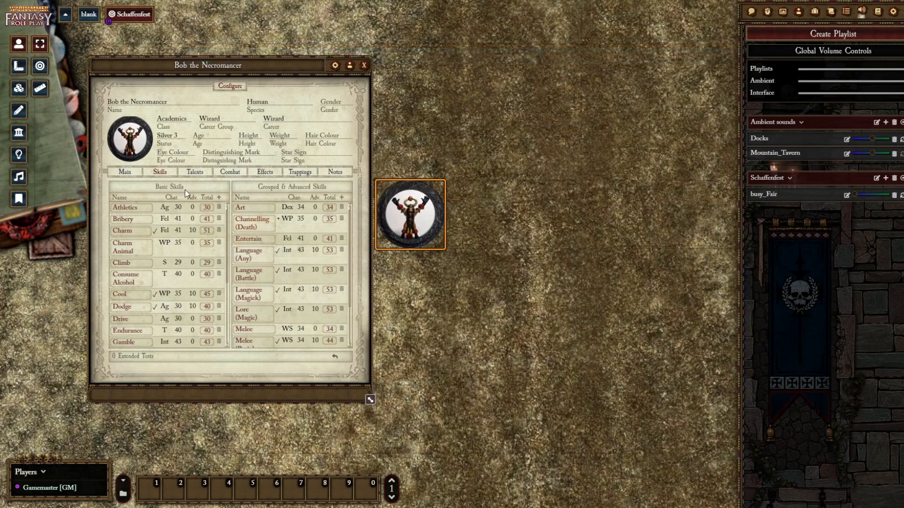
{"action": "left_click", "coordinate": [195, 175]}
{"action": "scroll", "coordinate": [171, 233], "scroll_direction": "down", "scroll_amount": 5}
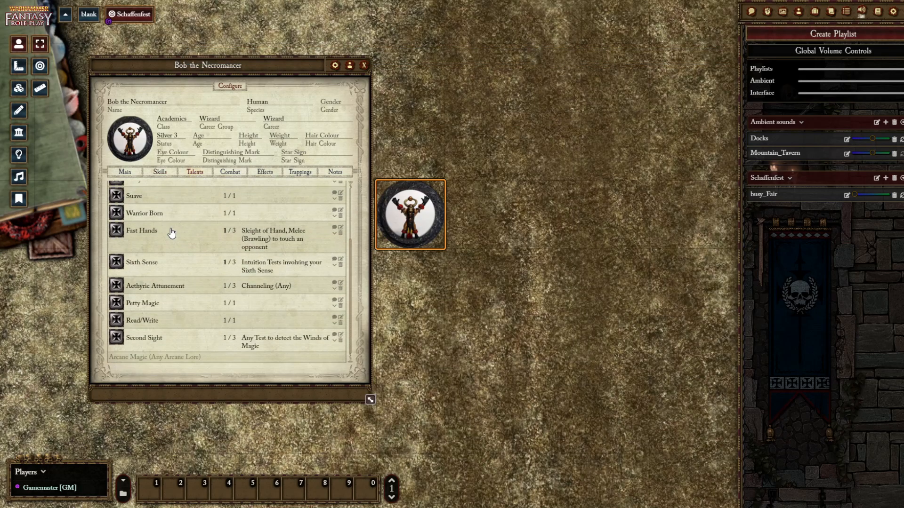
{"action": "left_click", "coordinate": [162, 359]}
{"action": "left_click", "coordinate": [452, 274]}
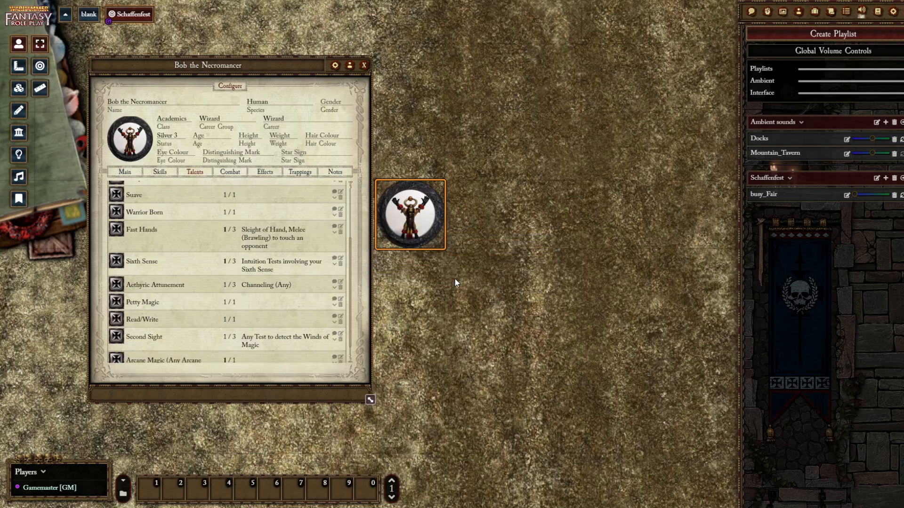
{"action": "scroll", "coordinate": [170, 324], "scroll_direction": "down", "scroll_amount": 1}
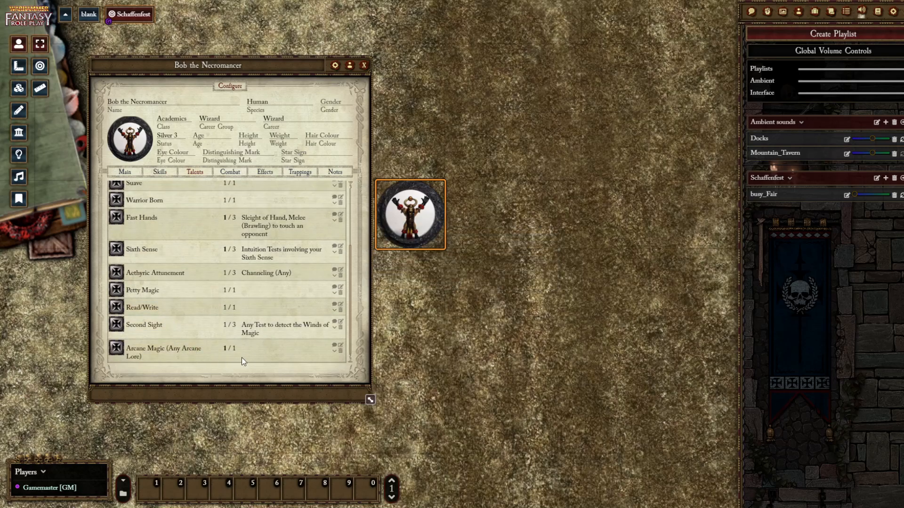
Step: Rename the Arcane Magic (Any Arcane Lore) talent to Arcane Magic (Death)
{"action": "left_click", "coordinate": [341, 346]}
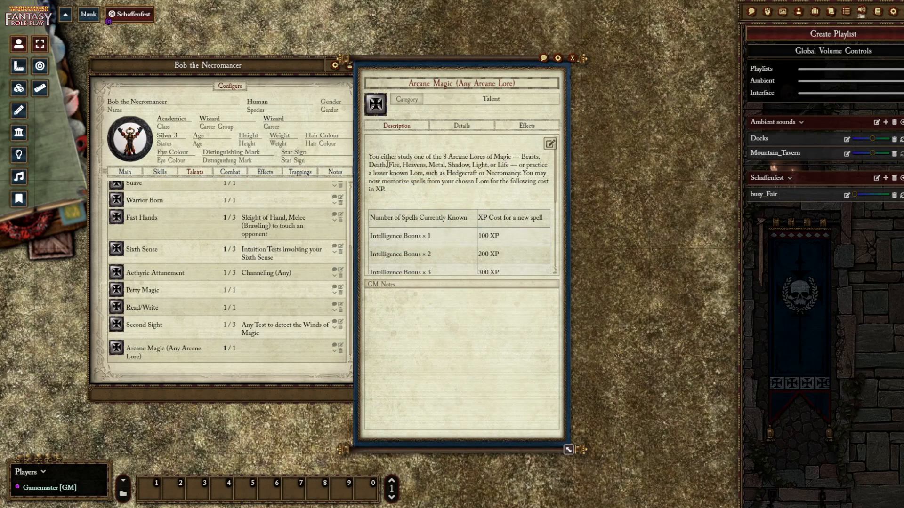
{"action": "left_click_drag", "start_coordinate": [459, 83], "coordinate": [513, 83]}
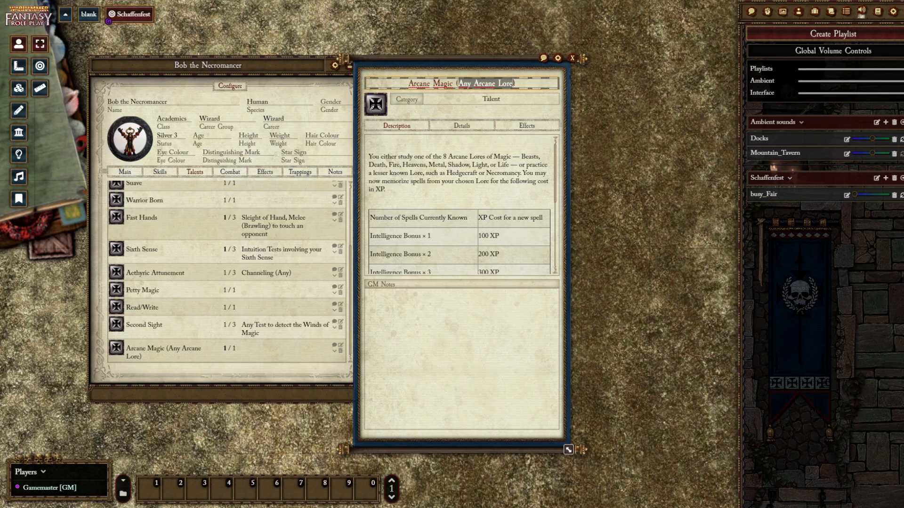
{"action": "type", "text": "Death"}
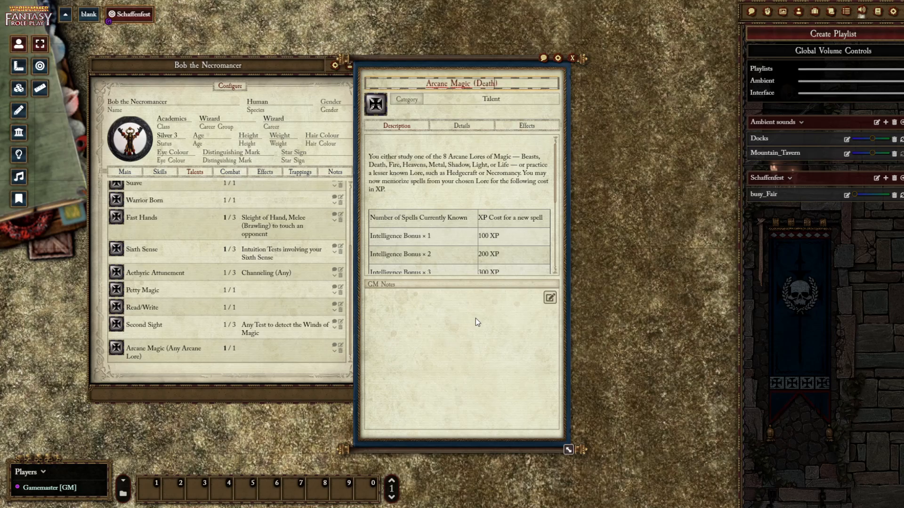
{"action": "left_click", "coordinate": [478, 349]}
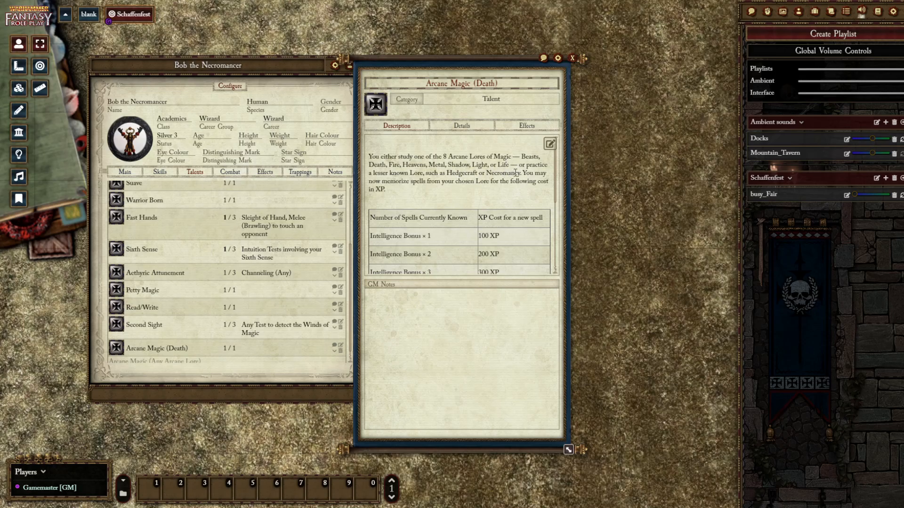
Step: Rename the newly added Arcane Magic talent to Arcane Magic (Necromancy) and close its sheet
{"action": "left_click", "coordinate": [495, 84]}
{"action": "left_click_drag", "start_coordinate": [496, 84], "coordinate": [478, 80]}
{"action": "type", "text": "Necr"}
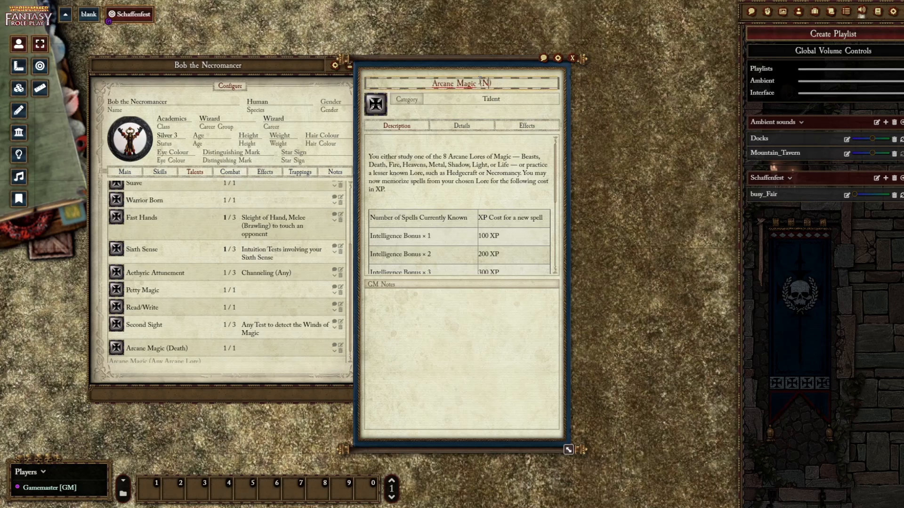
{"action": "type", "text": "omancy"}
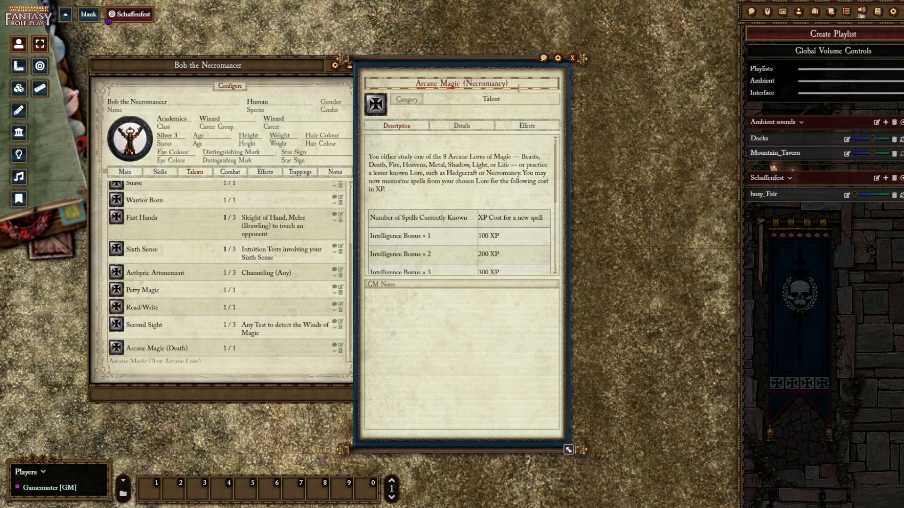
{"action": "left_click", "coordinate": [453, 303]}
{"action": "left_click", "coordinate": [571, 59]}
Step: Rename Bob's Channelling (Death) skill to Channelling (Necromancy) and apply the new specialization to the career
{"action": "left_click", "coordinate": [157, 172]}
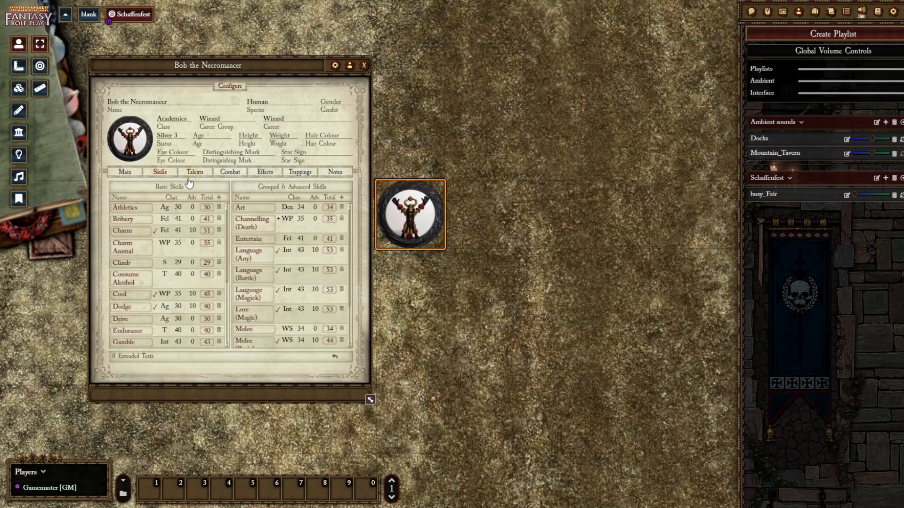
{"action": "left_click", "coordinate": [253, 223]}
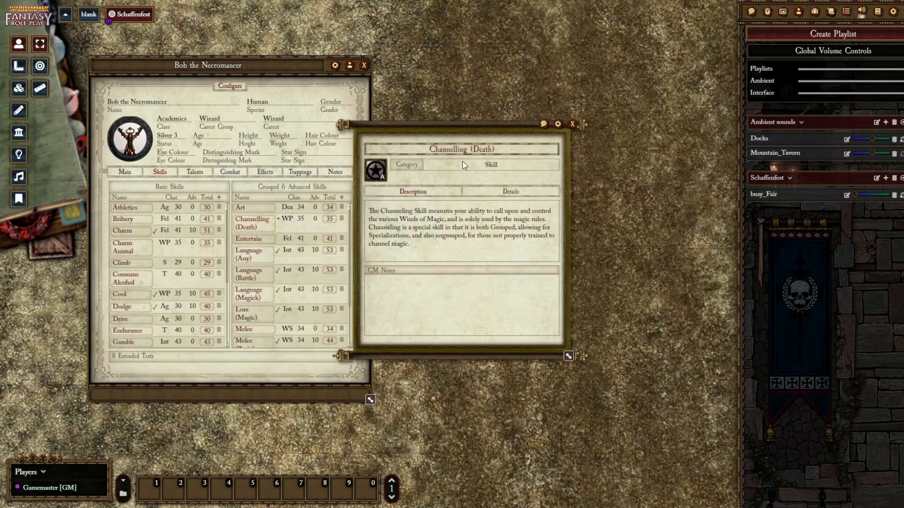
{"action": "left_click_drag", "start_coordinate": [471, 149], "coordinate": [492, 148]}
{"action": "type", "text": "(Necromancy"}
{"action": "key", "text": "Return"}
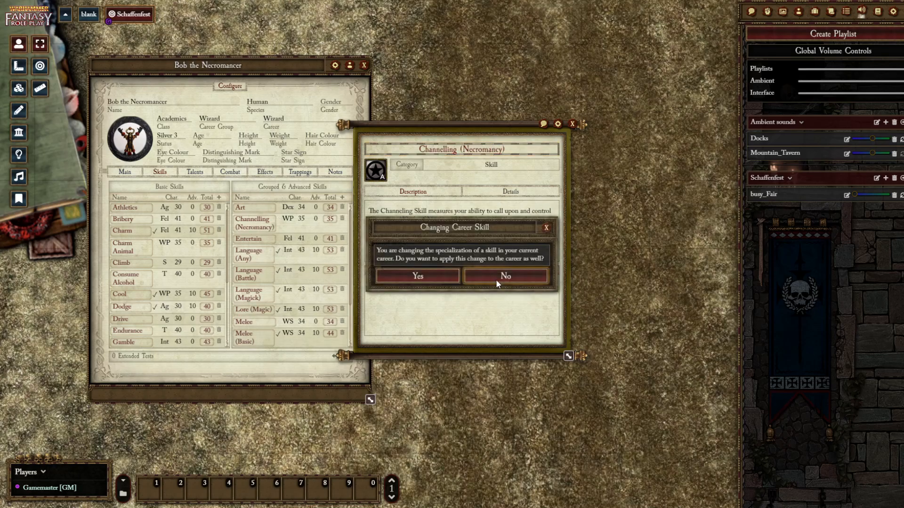
{"action": "left_click", "coordinate": [422, 277]}
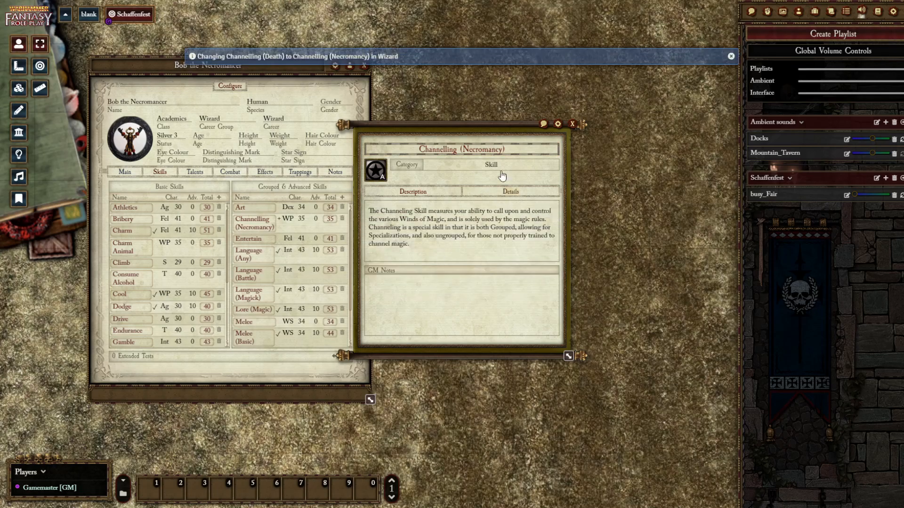
{"action": "left_click", "coordinate": [571, 125]}
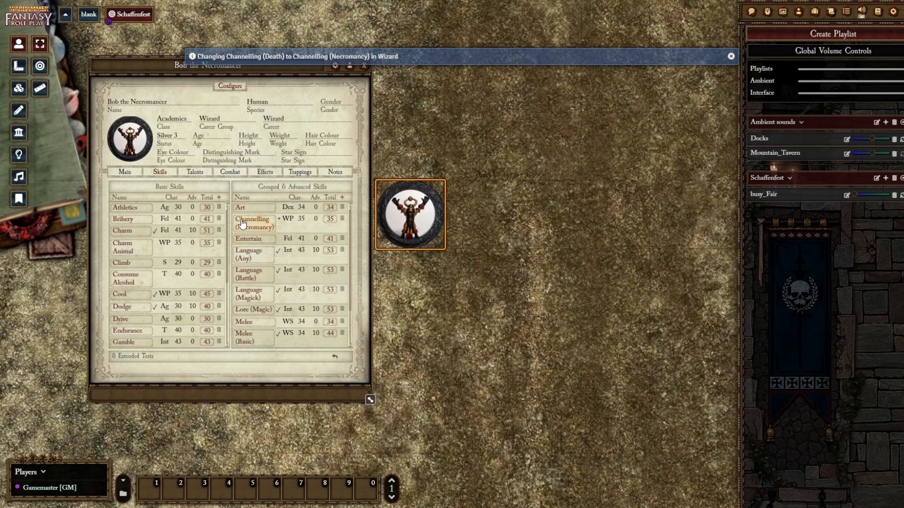
Step: Add a second Arcane Magic (Any Arcane Lore) talent to Bob and delete it again
{"action": "left_click", "coordinate": [193, 175]}
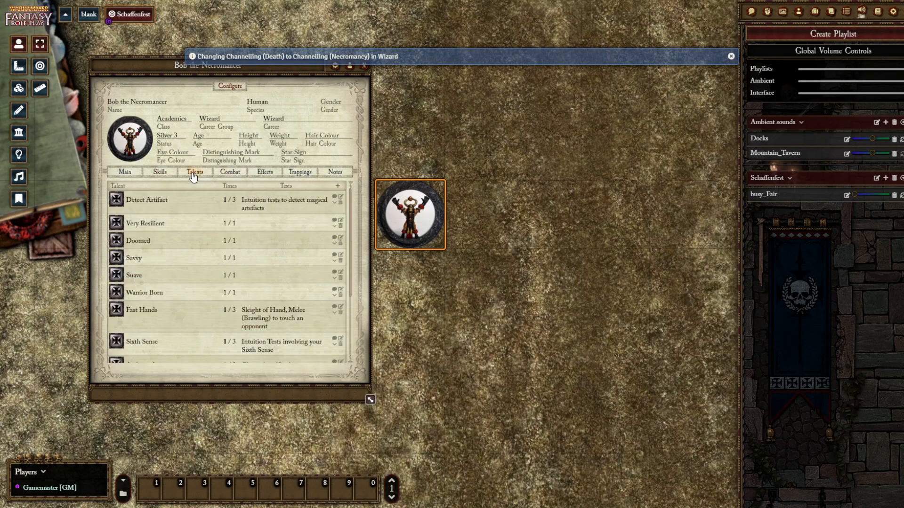
{"action": "scroll", "coordinate": [175, 274], "scroll_direction": "down", "scroll_amount": 3}
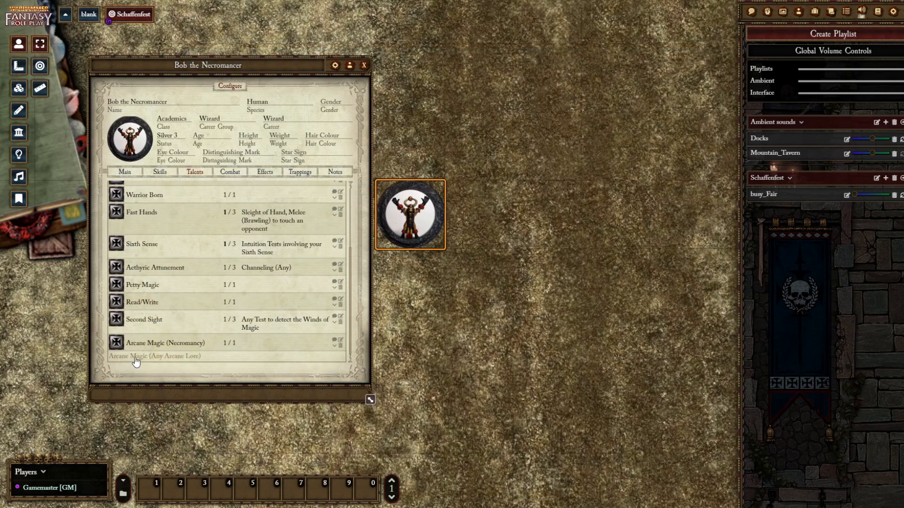
{"action": "left_click", "coordinate": [135, 359]}
{"action": "left_click", "coordinate": [454, 270]}
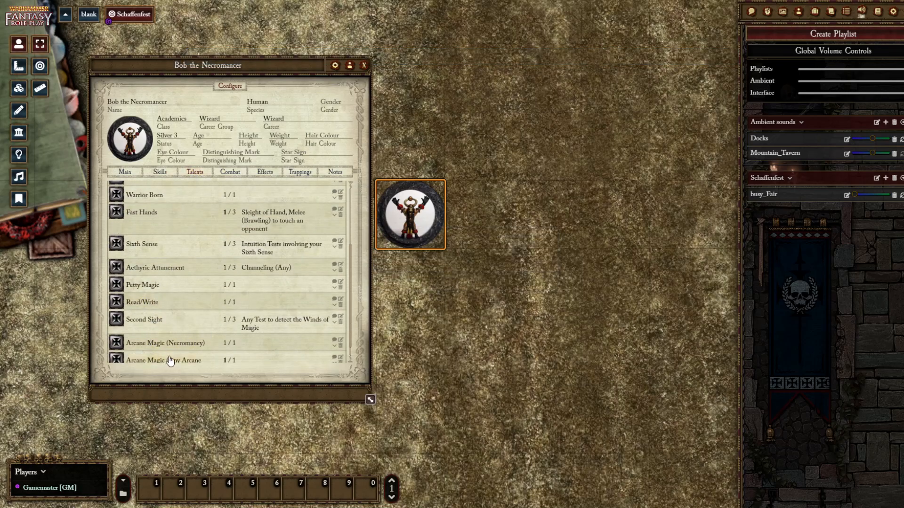
{"action": "scroll", "coordinate": [170, 361], "scroll_direction": "down", "scroll_amount": 1}
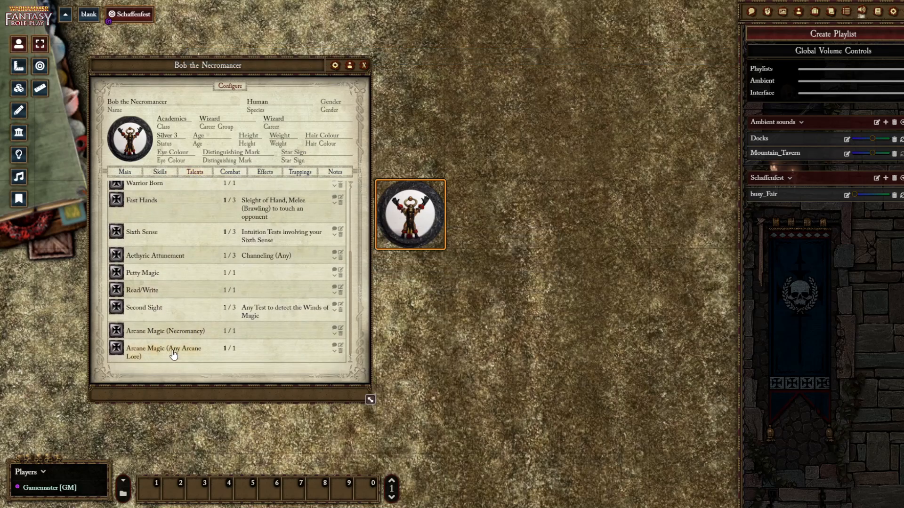
{"action": "left_click", "coordinate": [339, 352]}
{"action": "left_click", "coordinate": [455, 275]}
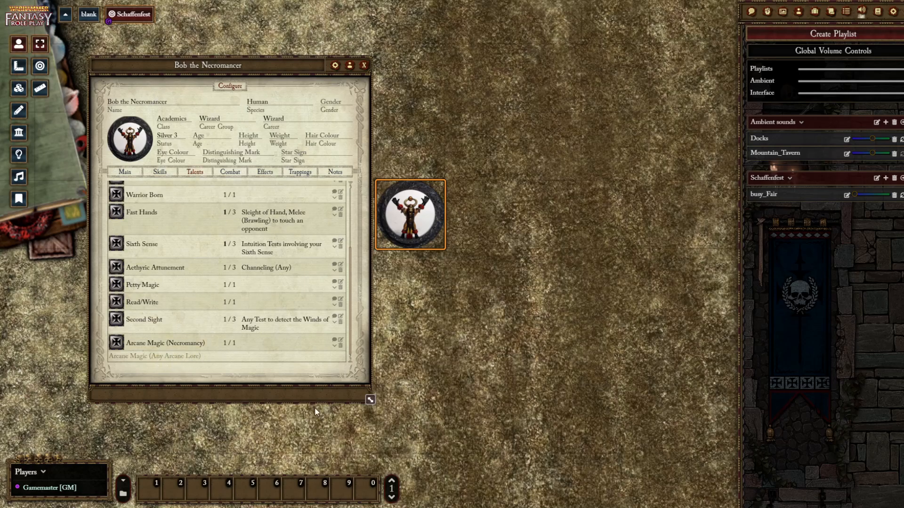
Step: Add the Arcane Magic (Any Arcane Lore) career talent alongside Bob's Arcane Magic (Necromancy) talent
{"action": "left_click", "coordinate": [174, 360]}
{"action": "left_click", "coordinate": [470, 269]}
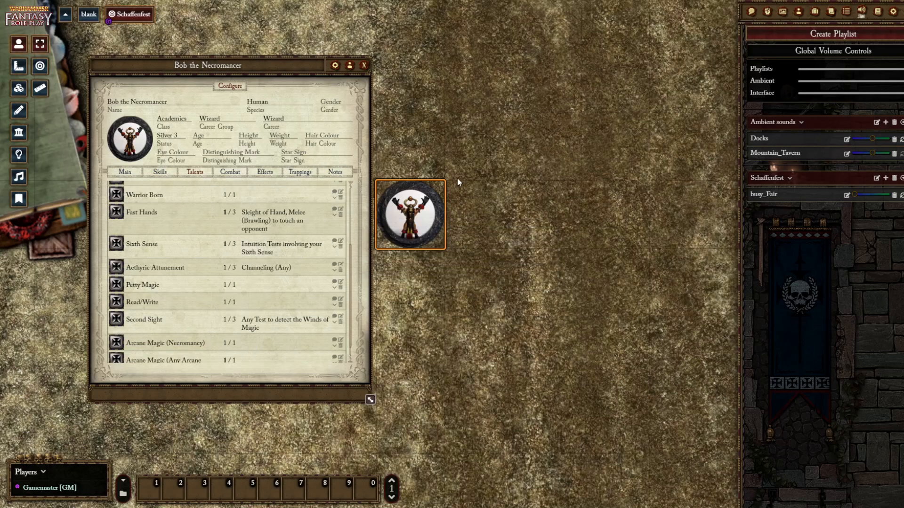
{"action": "scroll", "coordinate": [222, 338], "scroll_direction": "down", "scroll_amount": 1}
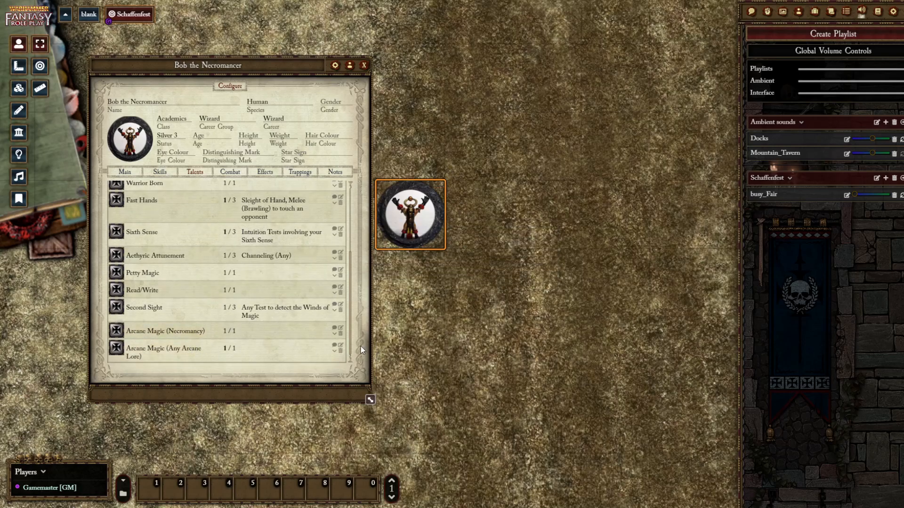
Step: Rename the unspecialized Arcane Magic (Any Arcane Lore) talent to Arcane Magic (Death) and close its sheet
{"action": "left_click", "coordinate": [341, 346]}
{"action": "left_click_drag", "start_coordinate": [459, 84], "coordinate": [513, 84]}
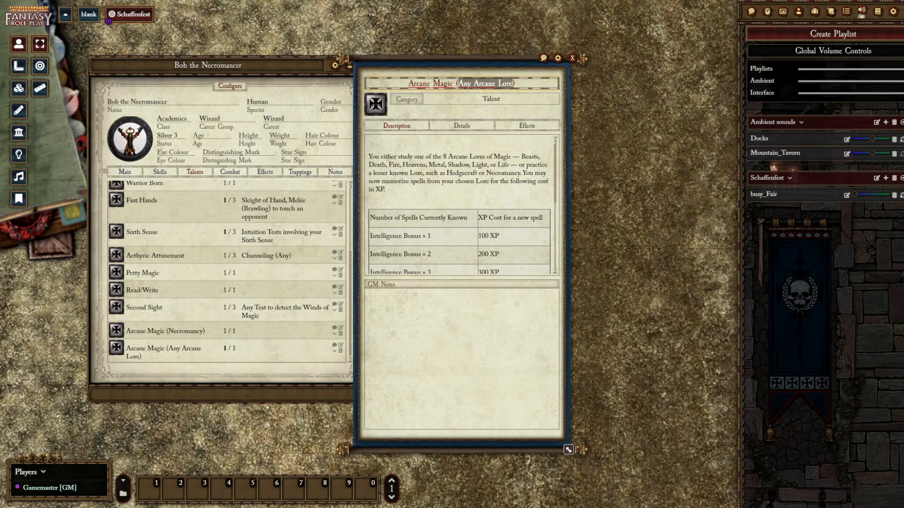
{"action": "type", "text": "Death"}
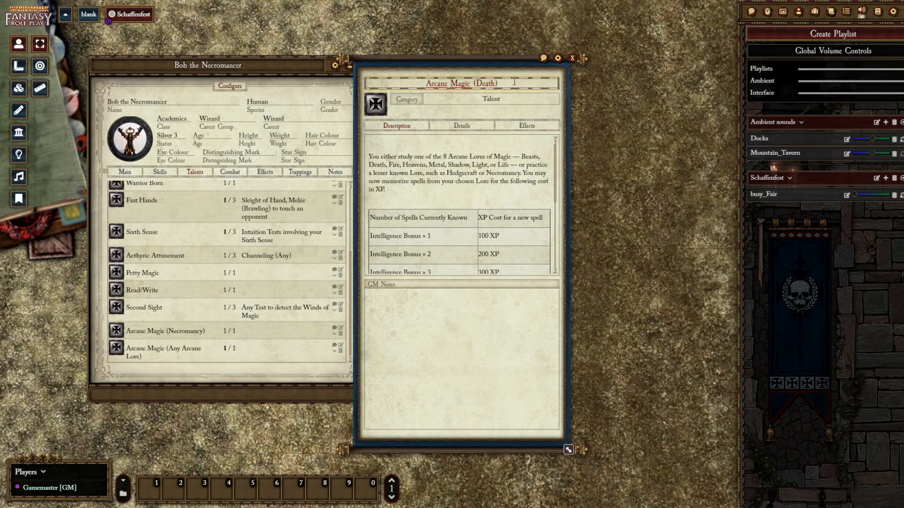
{"action": "key", "text": "Return"}
{"action": "left_click", "coordinate": [547, 92]}
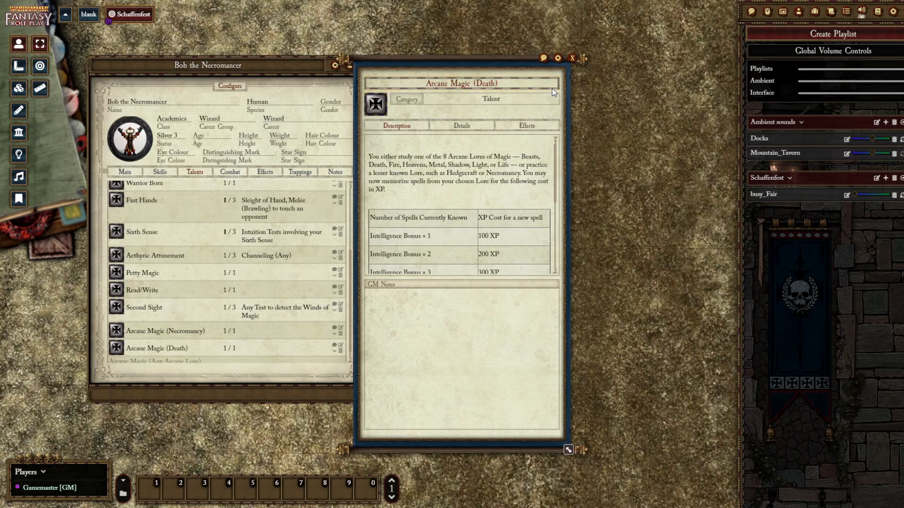
{"action": "left_click", "coordinate": [572, 58]}
{"action": "scroll", "coordinate": [221, 335], "scroll_direction": "down", "scroll_amount": 1}
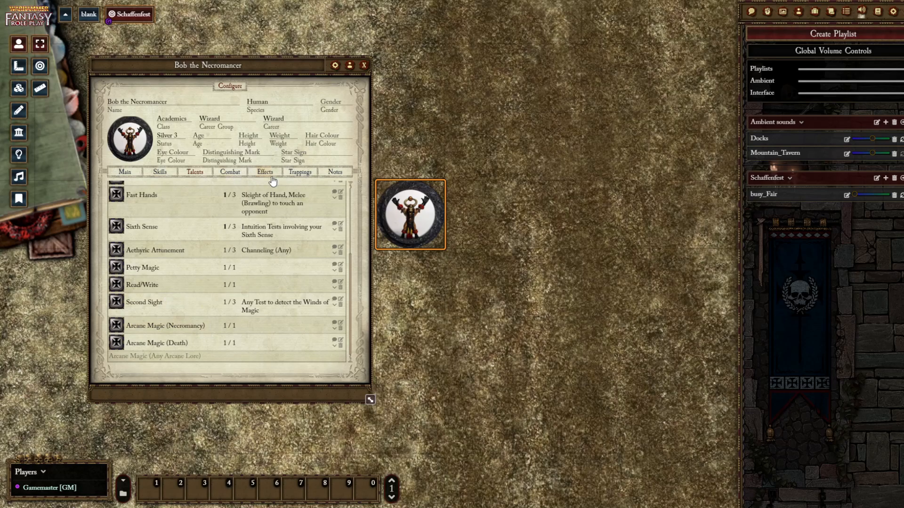
Step: Search the Spells compendium for "aeth" and add the generic Aethyric Armour spell to Bob's character sheet
{"action": "left_click", "coordinate": [877, 13]}
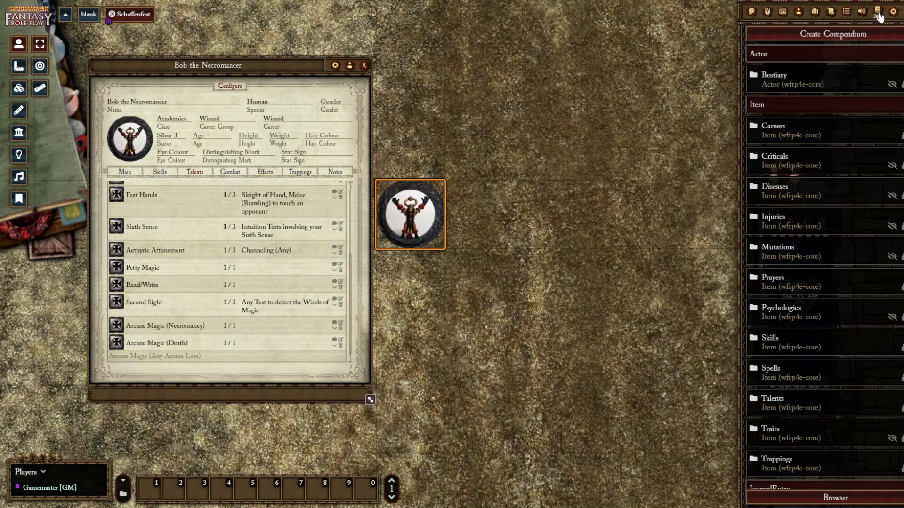
{"action": "left_click", "coordinate": [770, 370]}
{"action": "left_click", "coordinate": [122, 56]}
{"action": "type", "text": "aeth"}
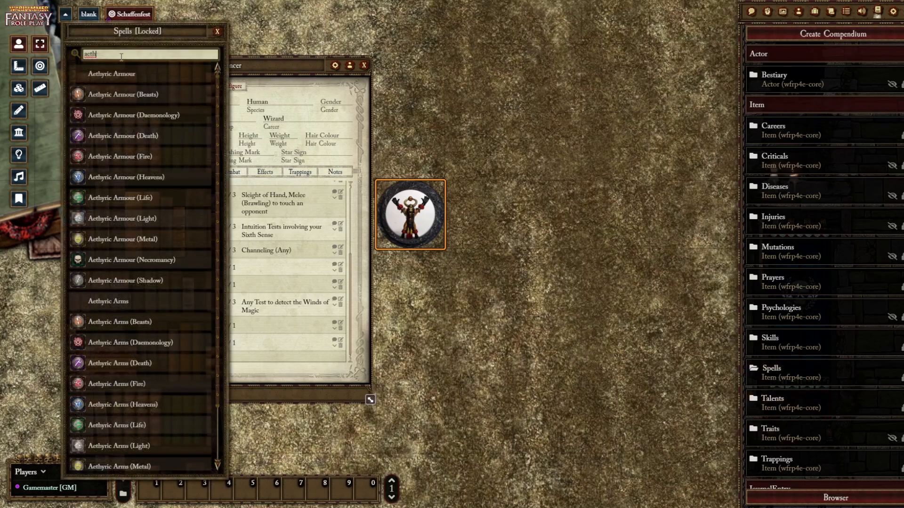
{"action": "left_click_drag", "start_coordinate": [125, 32], "coordinate": [618, 53]}
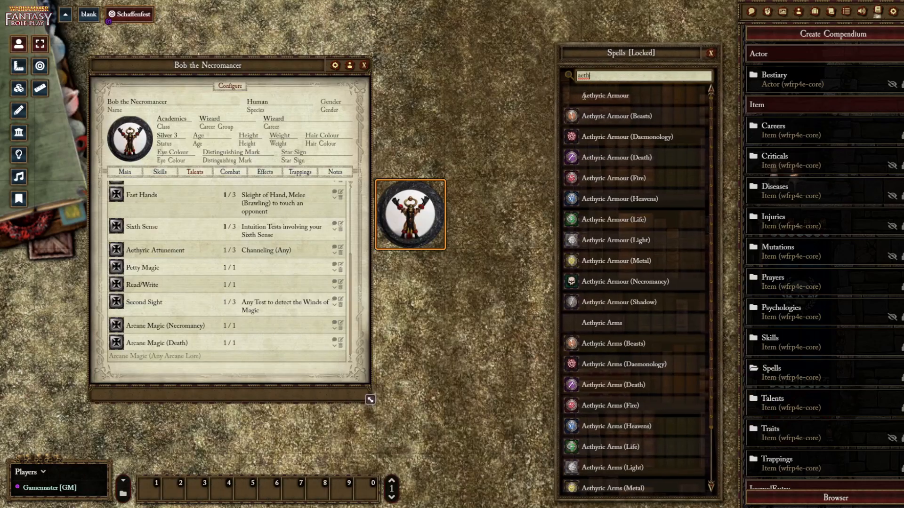
{"action": "left_click_drag", "start_coordinate": [604, 99], "coordinate": [260, 309]}
{"action": "left_click", "coordinate": [711, 53]}
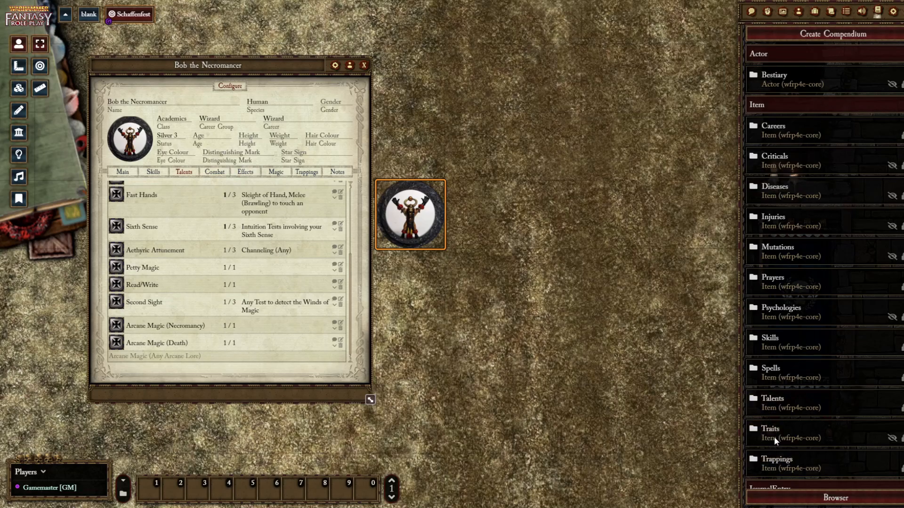
Step: Look up the lore-specific variants of the Aethyric spells in the Spells compendium, then close it
{"action": "left_click", "coordinate": [772, 372]}
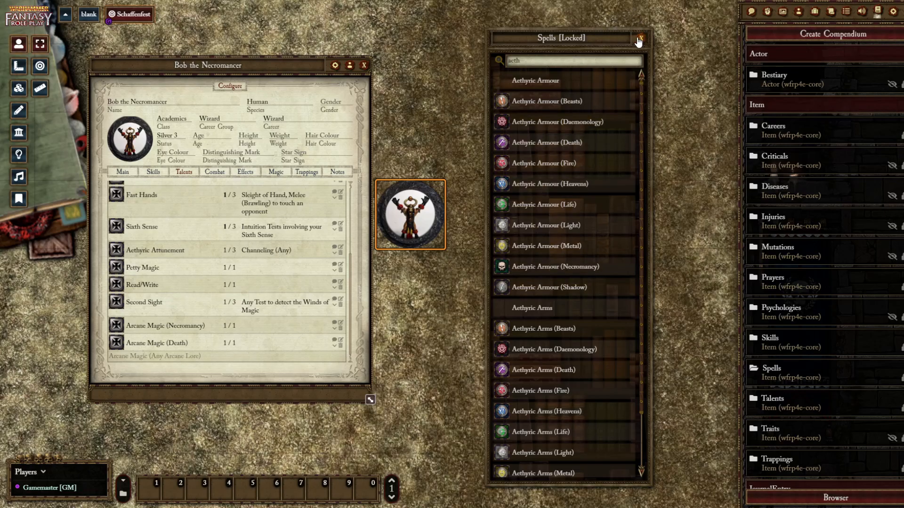
{"action": "mouse_move", "coordinate": [400, 228]}
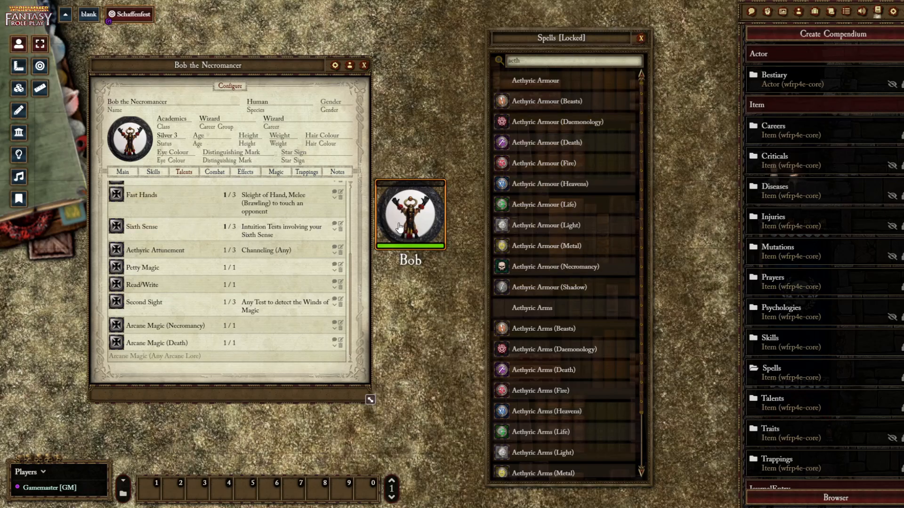
{"action": "left_click", "coordinate": [642, 38]}
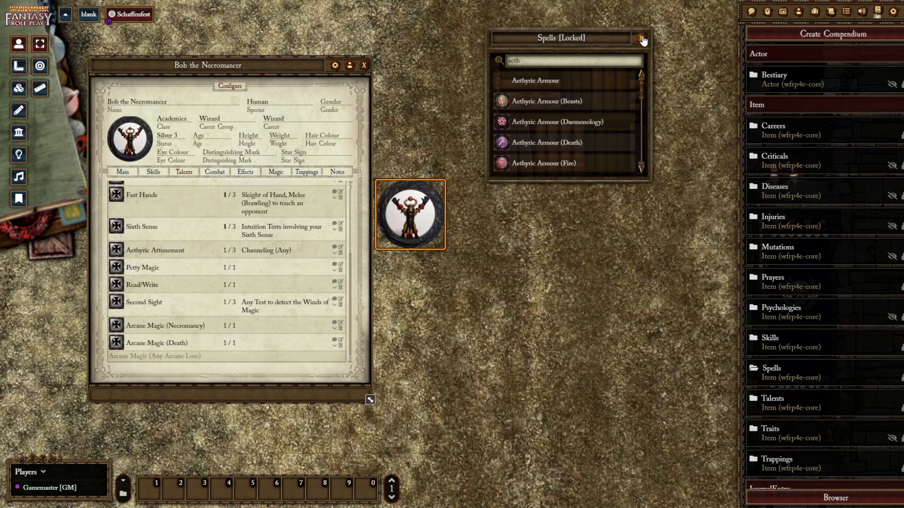
Step: Check the Aethyric Armour spell's sheet and the channel skill offered in its channelling test, then close both without rolling
{"action": "left_click", "coordinate": [275, 172]}
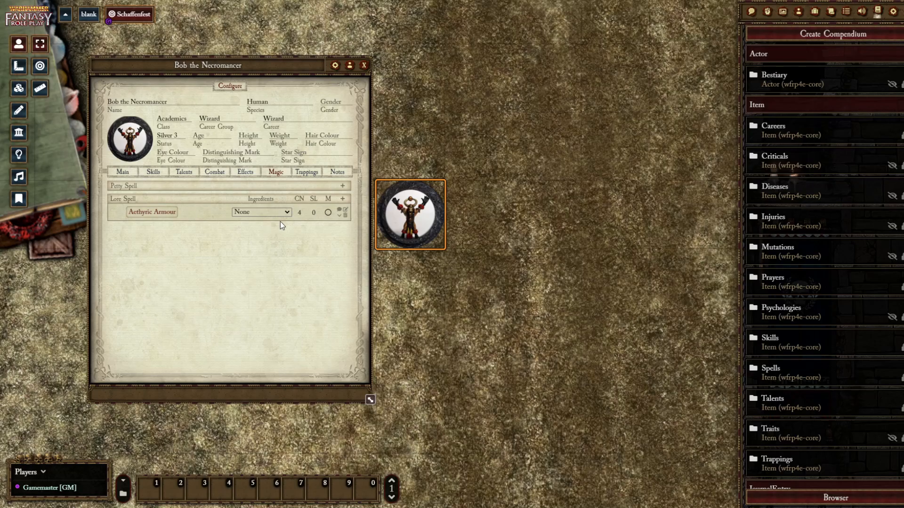
{"action": "left_click", "coordinate": [344, 210]}
{"action": "left_click", "coordinate": [572, 123]}
{"action": "left_click", "coordinate": [145, 212]}
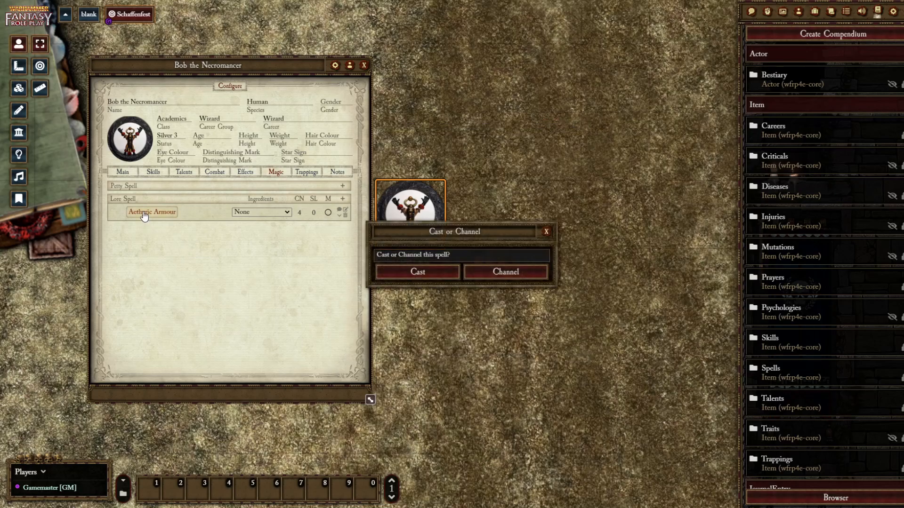
{"action": "left_click", "coordinate": [510, 270]}
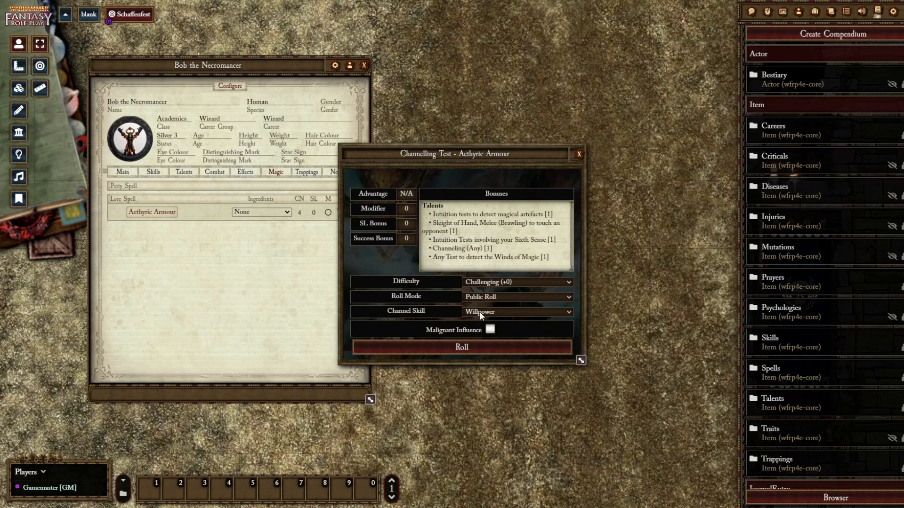
{"action": "left_click", "coordinate": [530, 326]}
{"action": "left_click", "coordinate": [504, 321]}
{"action": "left_click", "coordinate": [579, 154]}
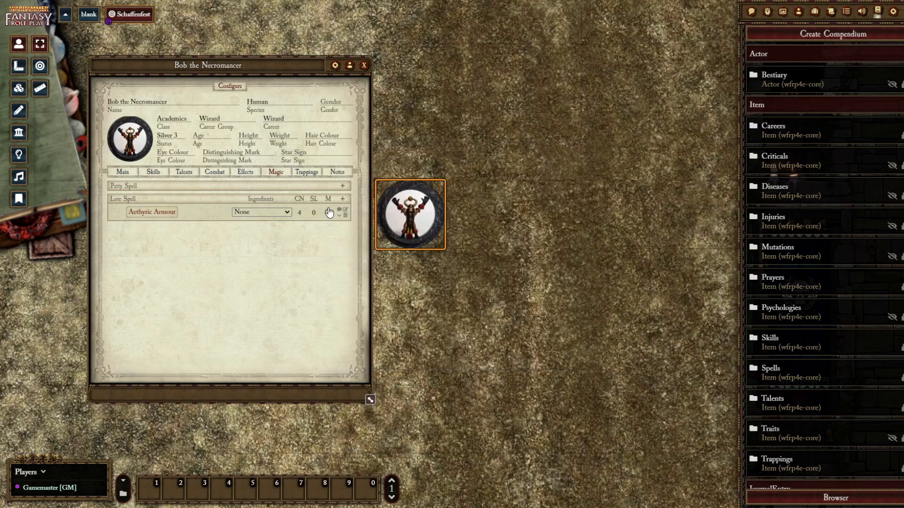
Step: Set the lore of Bob's Aethyric Armour spell to Necromancy in its details
{"action": "left_click", "coordinate": [345, 210]}
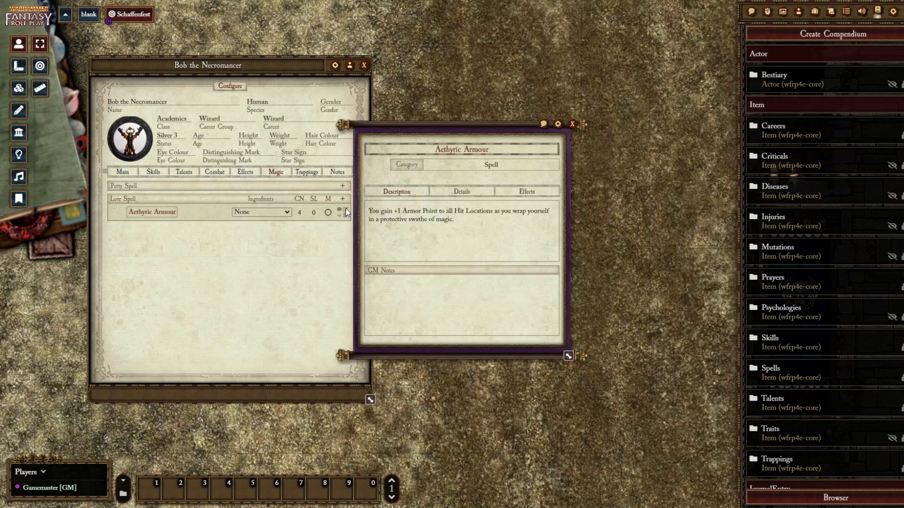
{"action": "left_click", "coordinate": [464, 193]}
{"action": "type", "text": "Necromance"}
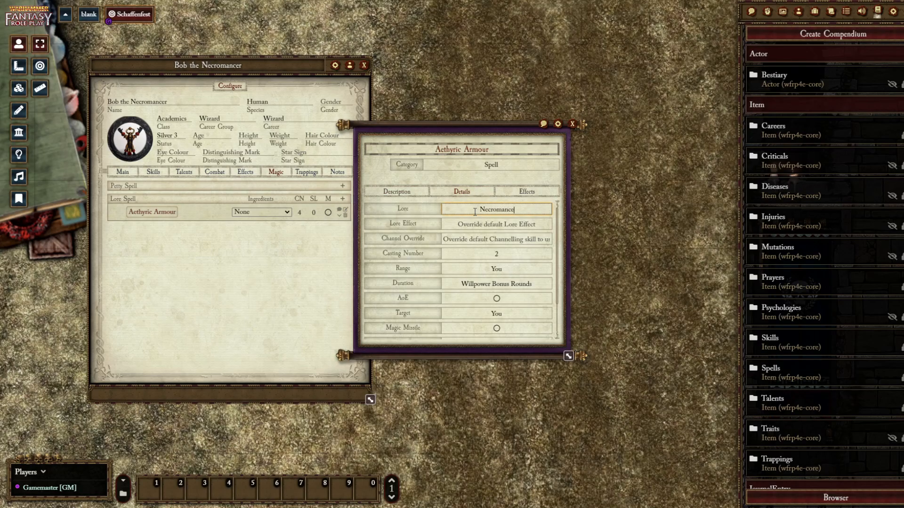
{"action": "key", "text": "BackSpace"}
{"action": "key", "text": "BackSpace"}
{"action": "type", "text": "y"}
{"action": "key", "text": "BackSpace"}
{"action": "type", "text": "cy"}
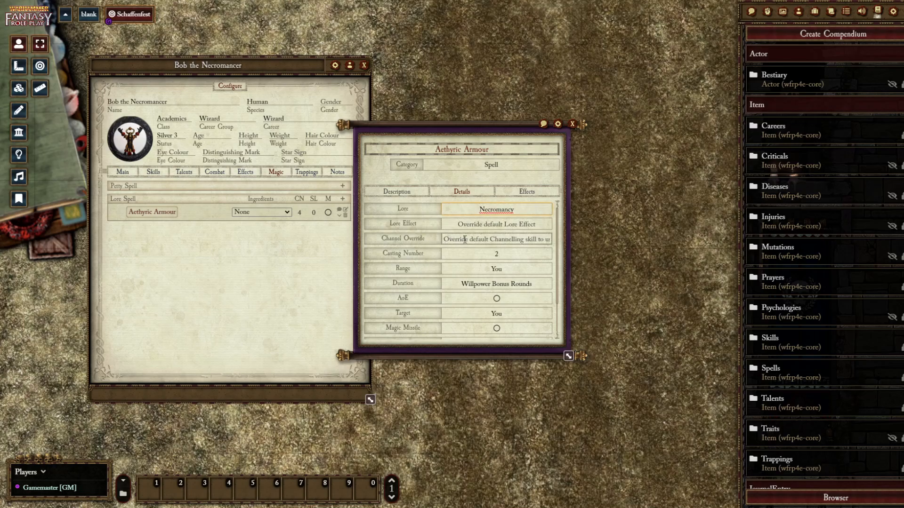
Step: Set the spell's channelling skill override to Necromancy and close the Aethyric Armour sheet
{"action": "left_click", "coordinate": [506, 240]}
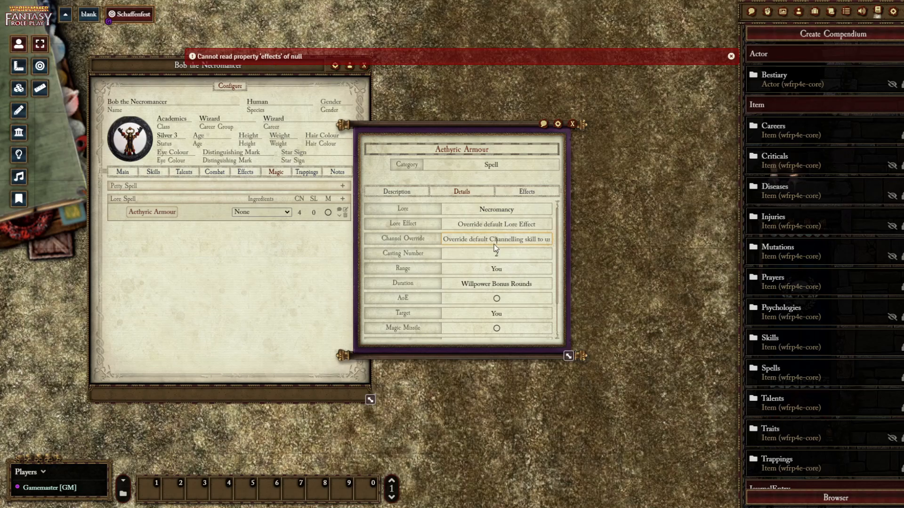
{"action": "left_click", "coordinate": [495, 239]}
{"action": "type", "text": "Nec"}
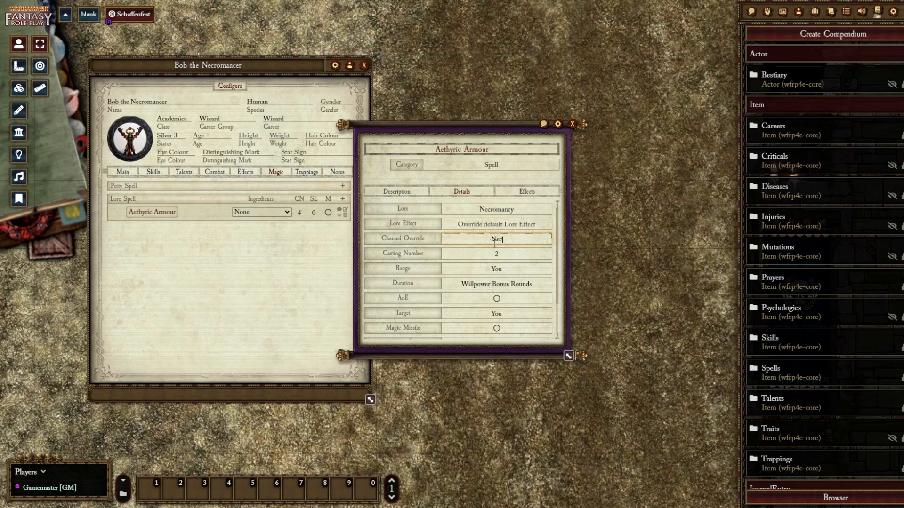
{"action": "type", "text": "romancy"}
{"action": "left_click", "coordinate": [546, 167]}
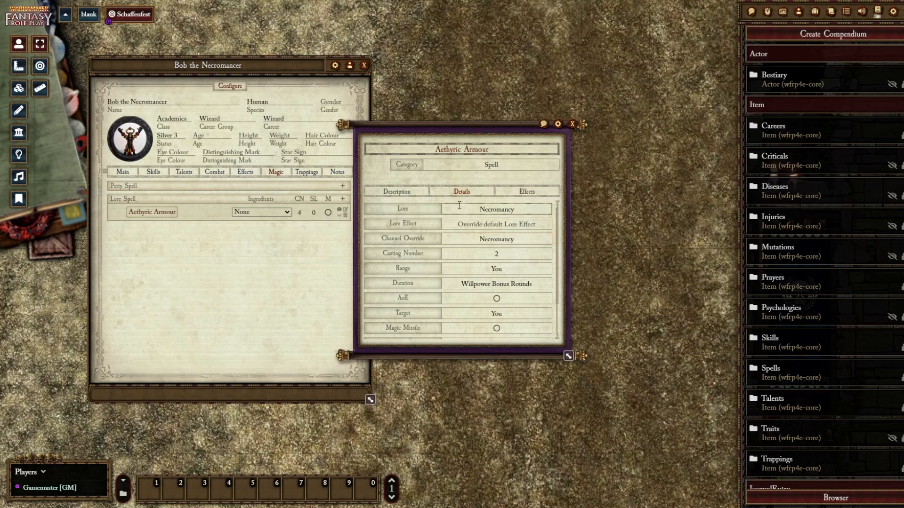
{"action": "left_click", "coordinate": [572, 124]}
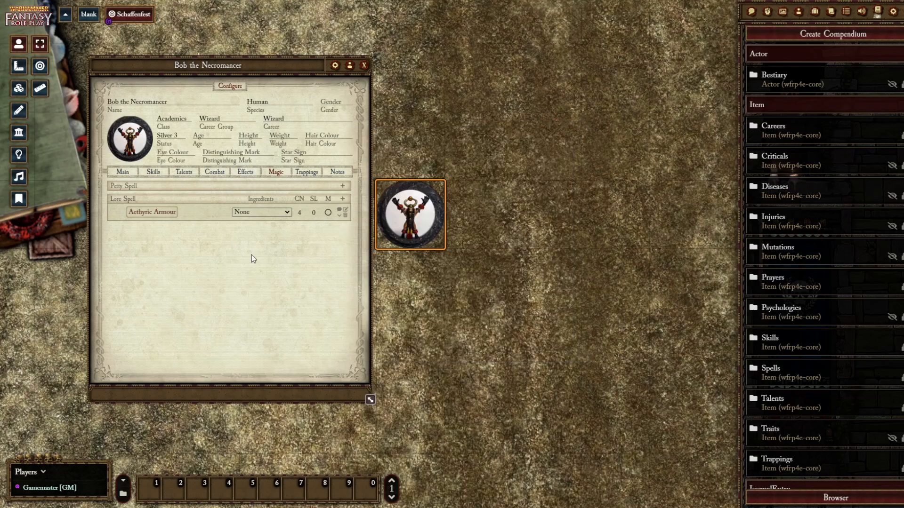
Step: Roll a public channelling test for Aethyric Armour with Channelling (Necromancy) at Challenging (+0) and show the chat log
{"action": "left_click", "coordinate": [155, 215]}
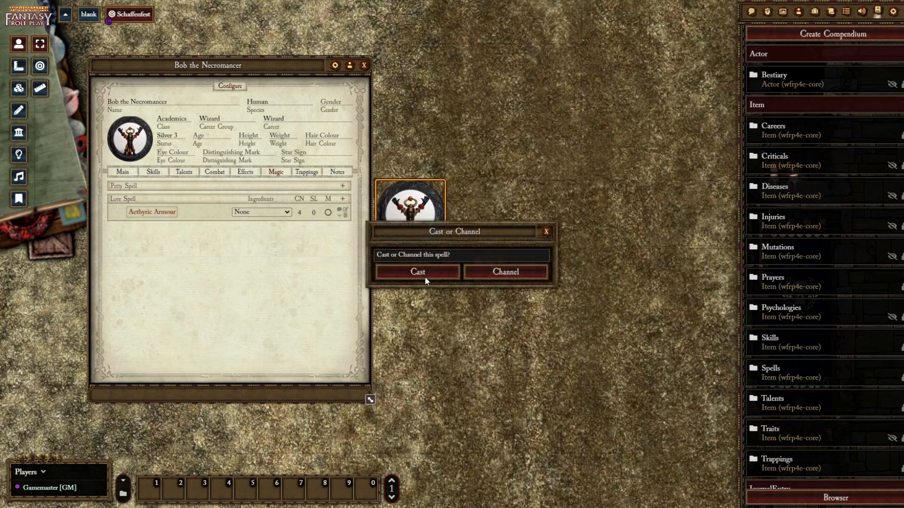
{"action": "left_click", "coordinate": [513, 273]}
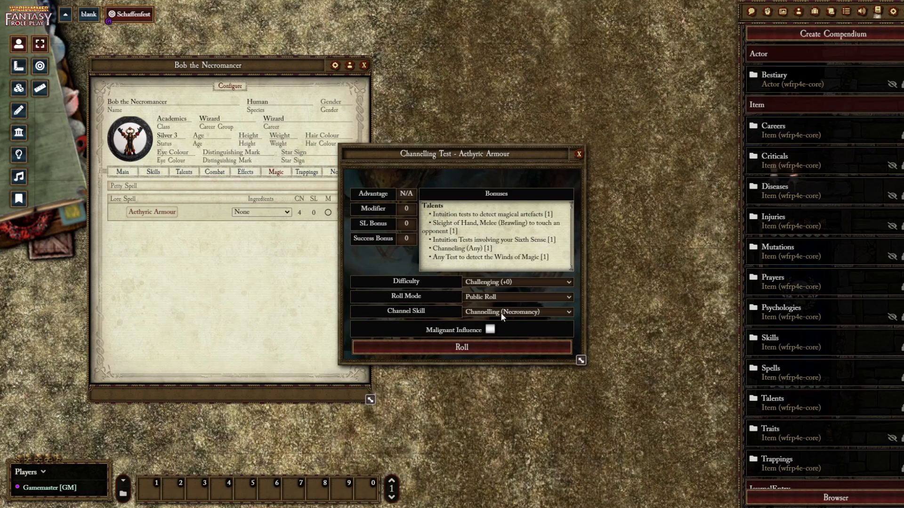
{"action": "left_click", "coordinate": [497, 346]}
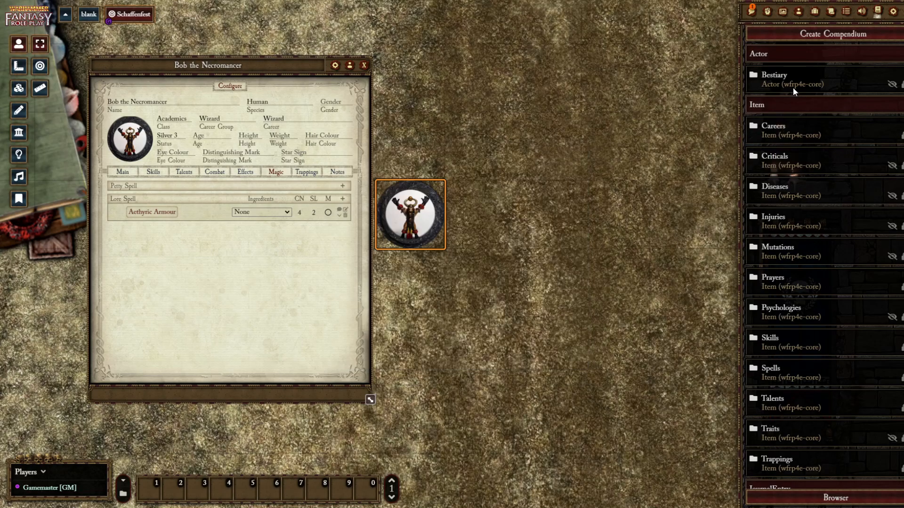
{"action": "left_click", "coordinate": [752, 14]}
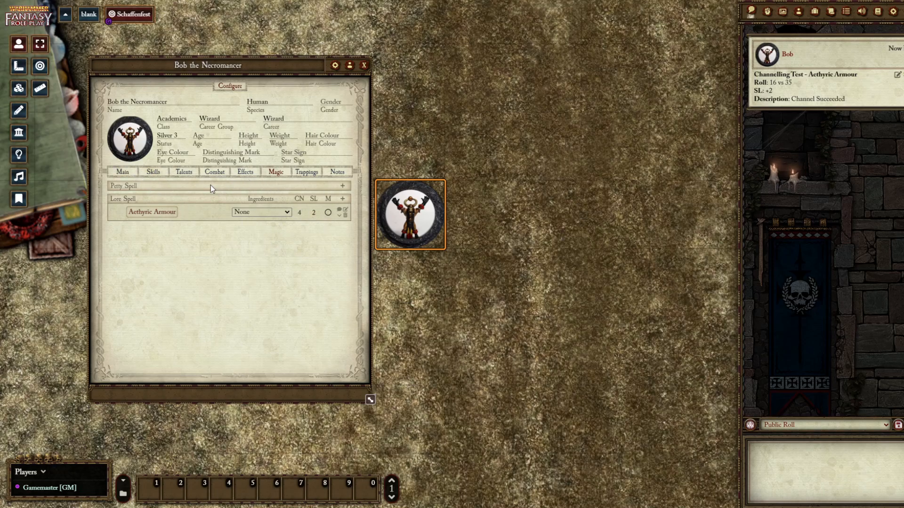
Step: Review Bob's channelling skill and the casting test options for Aethyric Armour, closing the test without rolling
{"action": "left_click", "coordinate": [145, 174]}
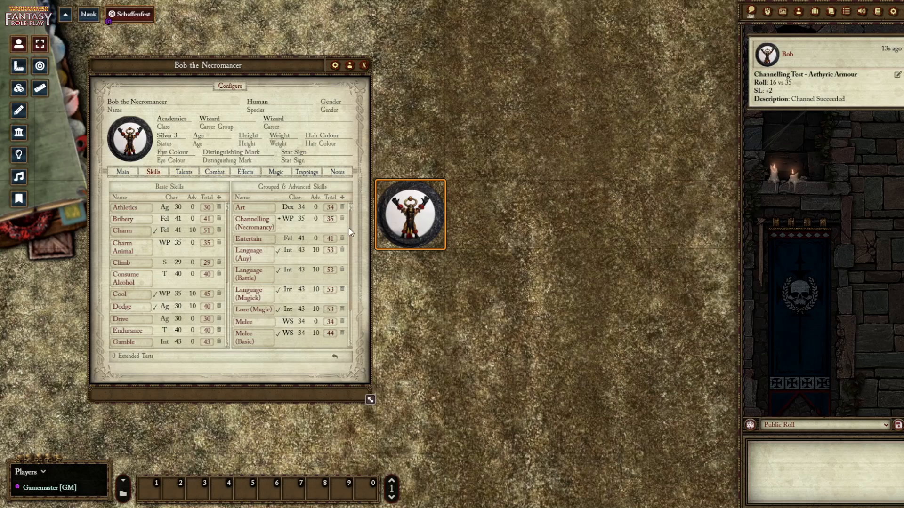
{"action": "left_click", "coordinate": [242, 173]}
{"action": "left_click", "coordinate": [276, 172]}
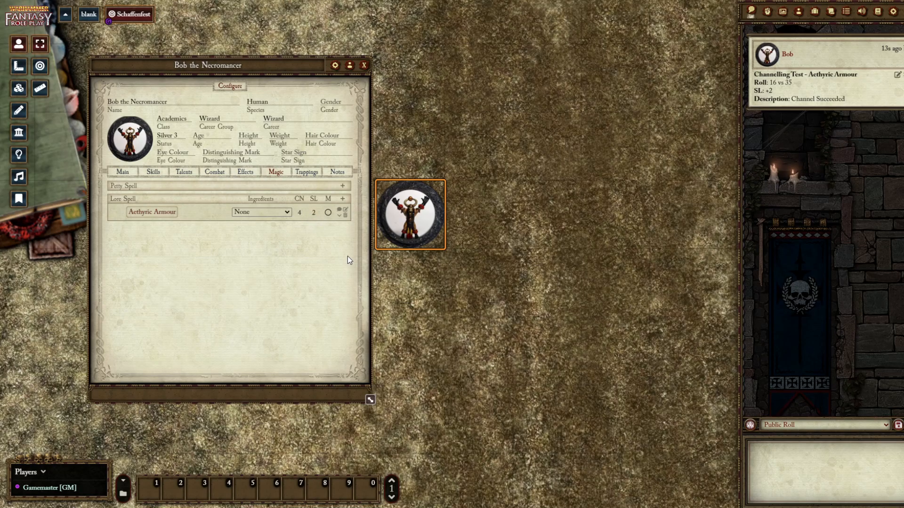
{"action": "left_click", "coordinate": [160, 213]}
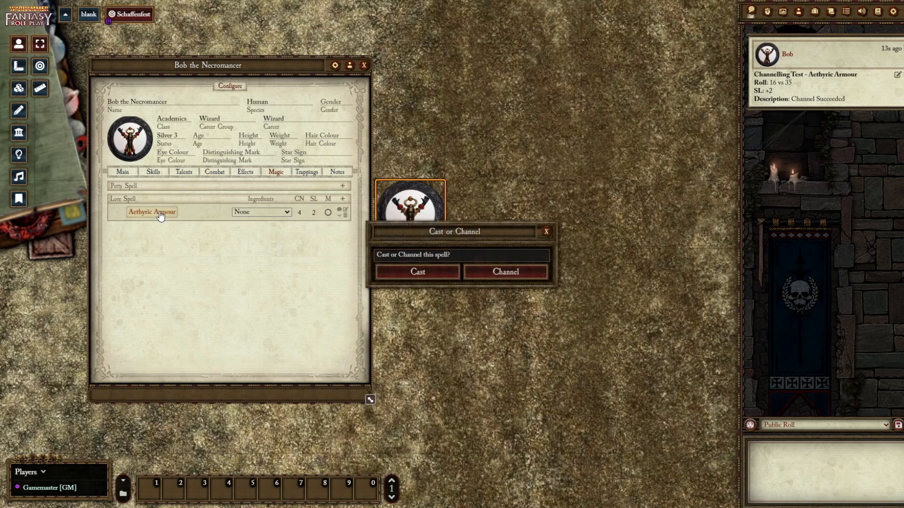
{"action": "left_click", "coordinate": [441, 273]}
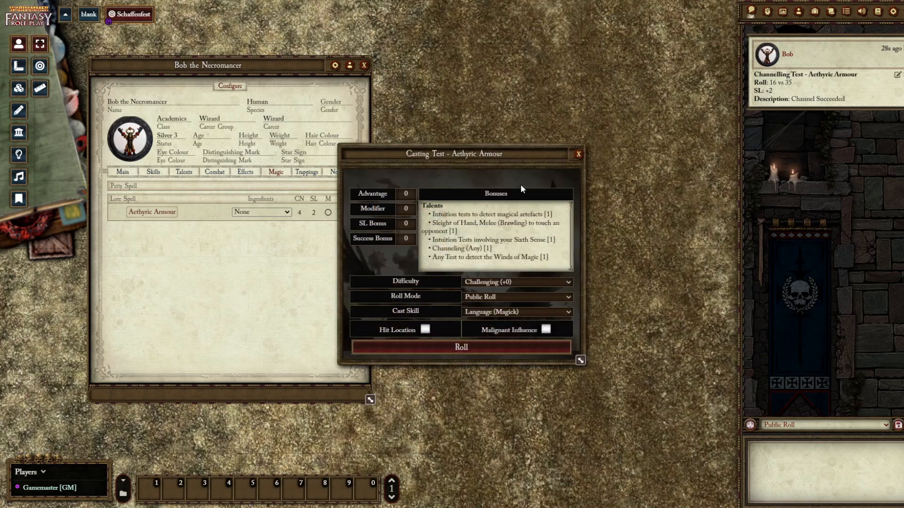
{"action": "left_click", "coordinate": [578, 154]}
Step: Roll three further channelling tests for Aethyric Armour using the Channelling (Necromancy) skill
{"action": "left_click", "coordinate": [155, 212]}
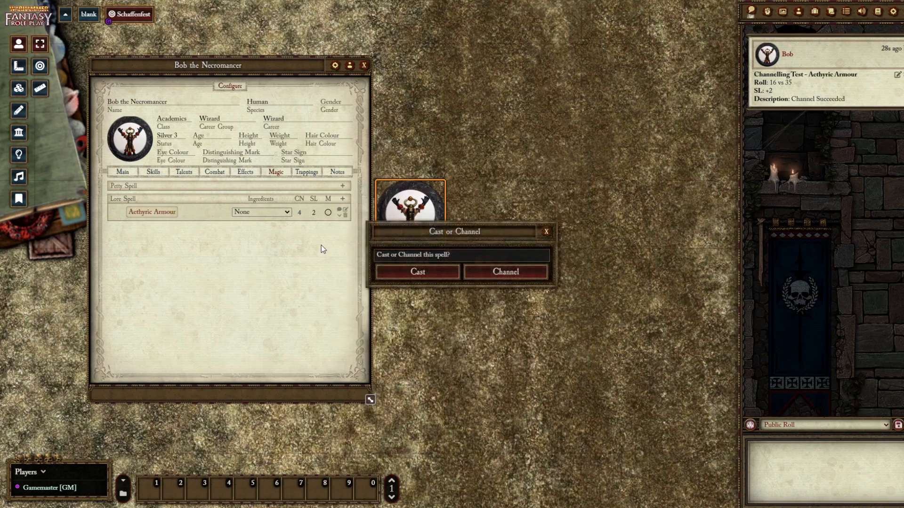
{"action": "left_click", "coordinate": [506, 272]}
{"action": "left_click", "coordinate": [482, 346]}
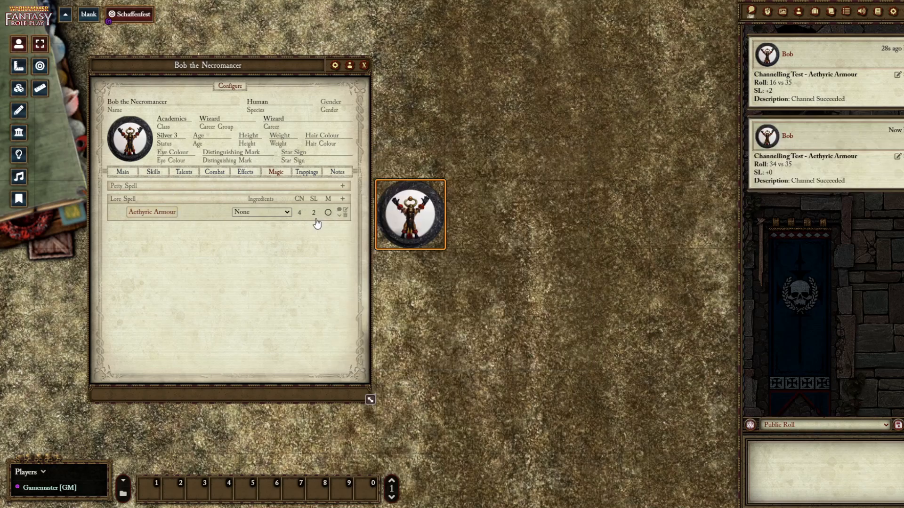
{"action": "left_click", "coordinate": [156, 212]}
{"action": "left_click", "coordinate": [493, 272]}
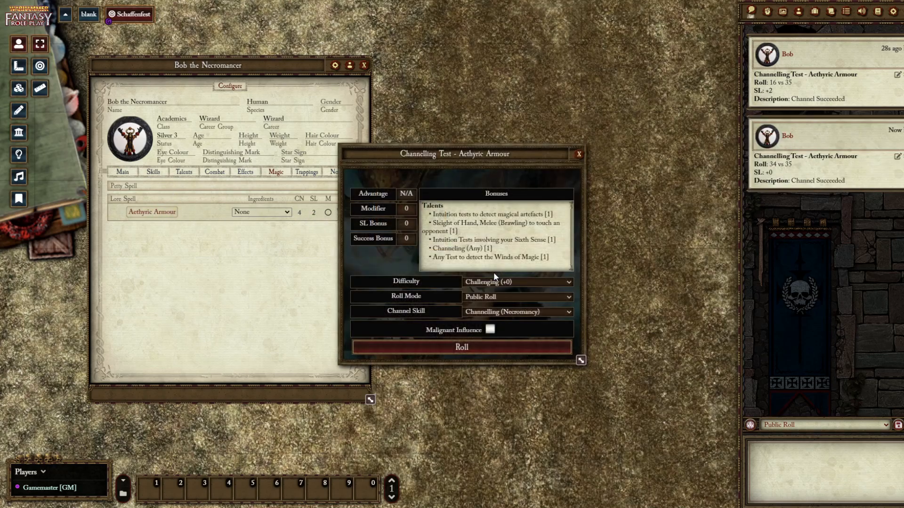
{"action": "left_click", "coordinate": [465, 347]}
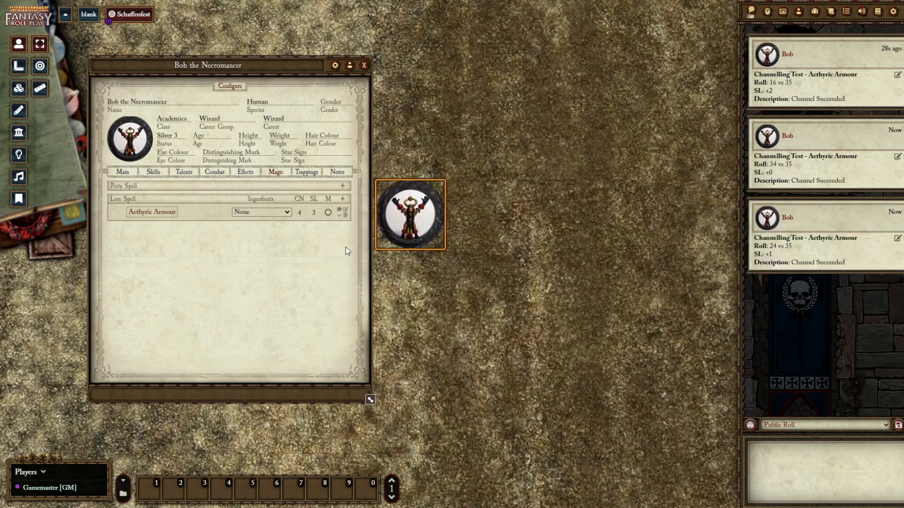
{"action": "left_click", "coordinate": [143, 214]}
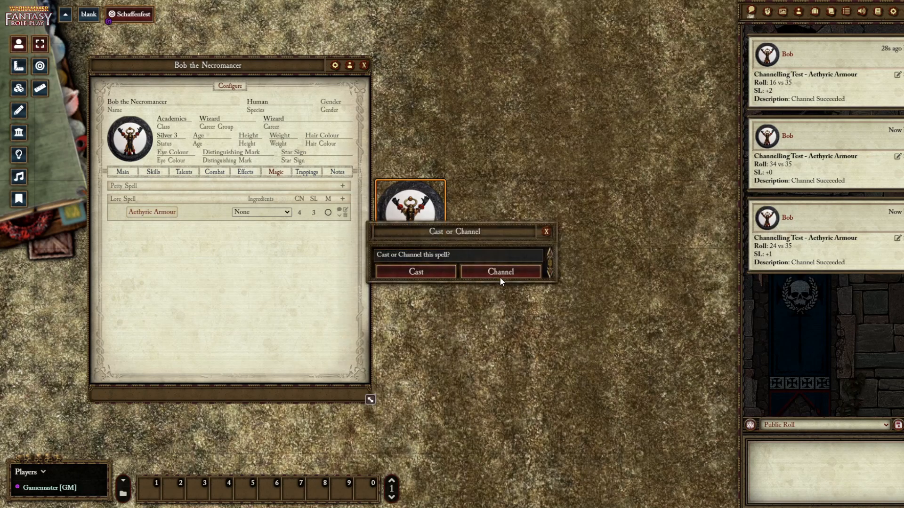
{"action": "left_click", "coordinate": [500, 280]}
{"action": "left_click", "coordinate": [522, 347]}
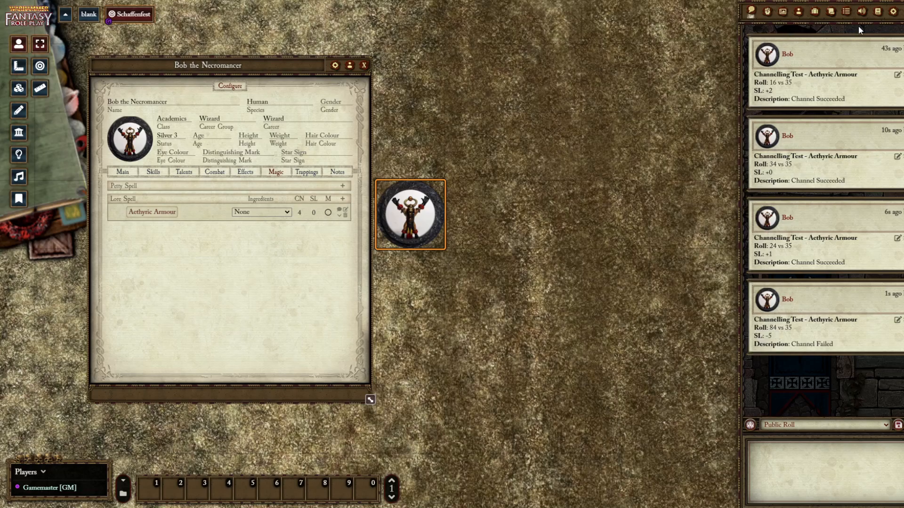
Step: Look up the Partial Channelling house rule in the game's system settings and close the settings without saving
{"action": "left_click", "coordinate": [894, 13]}
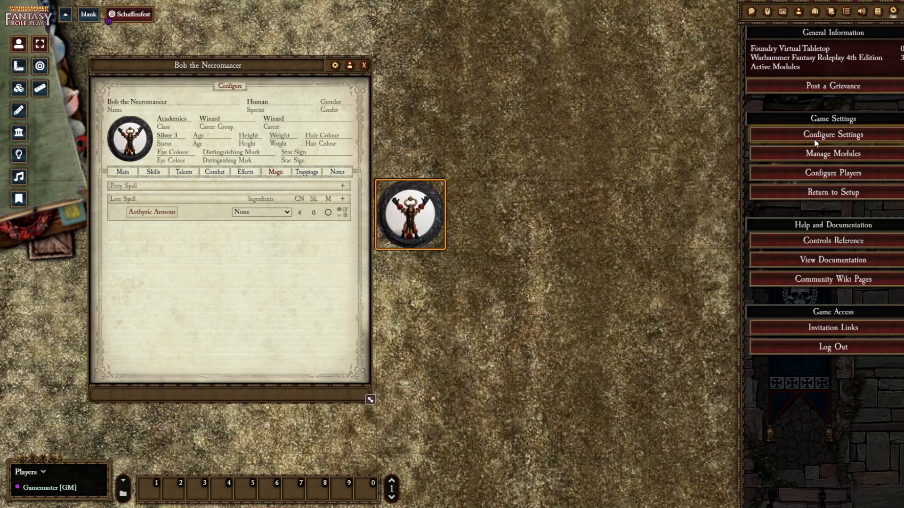
{"action": "left_click", "coordinate": [824, 156]}
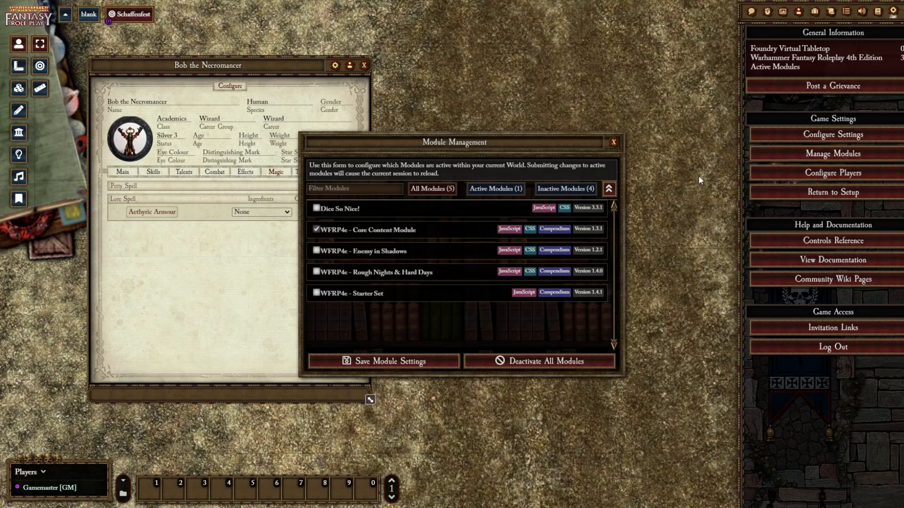
{"action": "left_click", "coordinate": [613, 142]}
{"action": "left_click", "coordinate": [821, 137]}
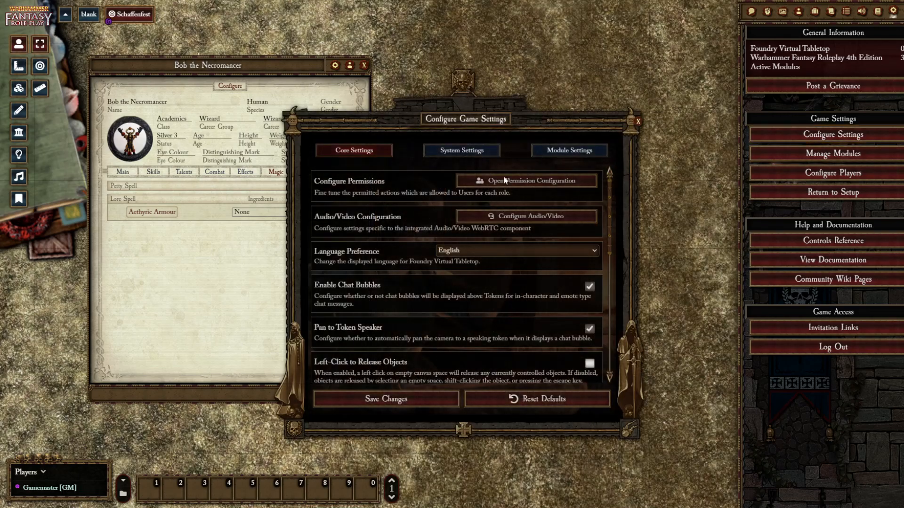
{"action": "left_click", "coordinate": [466, 152]}
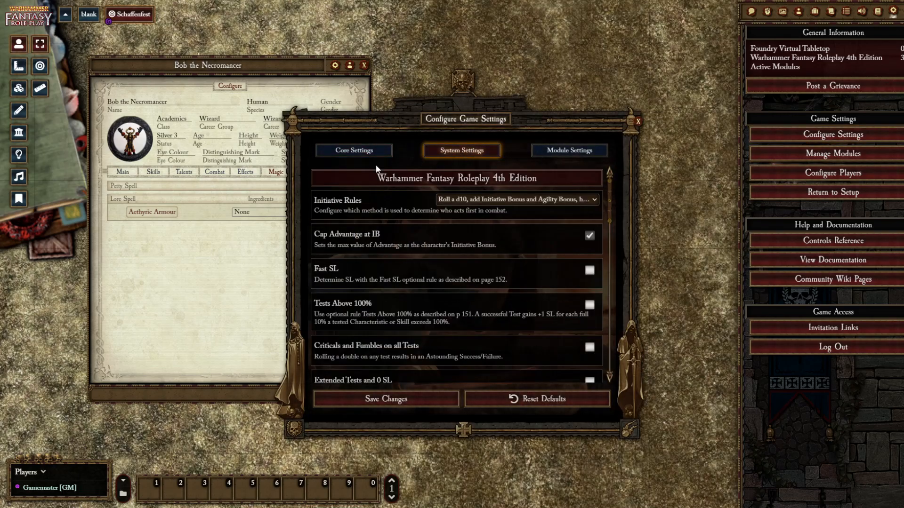
{"action": "scroll", "coordinate": [366, 247], "scroll_direction": "down", "scroll_amount": 2}
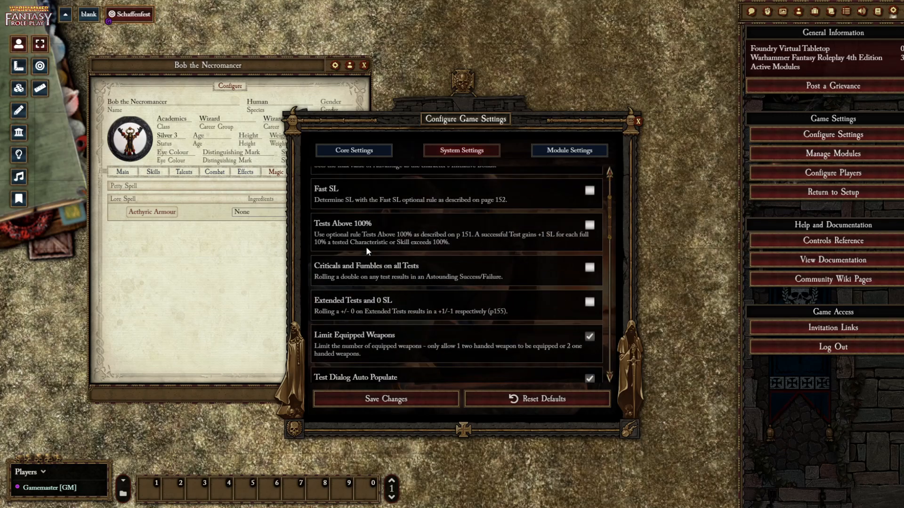
{"action": "scroll", "coordinate": [366, 246], "scroll_direction": "down", "scroll_amount": 2}
{"action": "scroll", "coordinate": [367, 250], "scroll_direction": "down", "scroll_amount": 7}
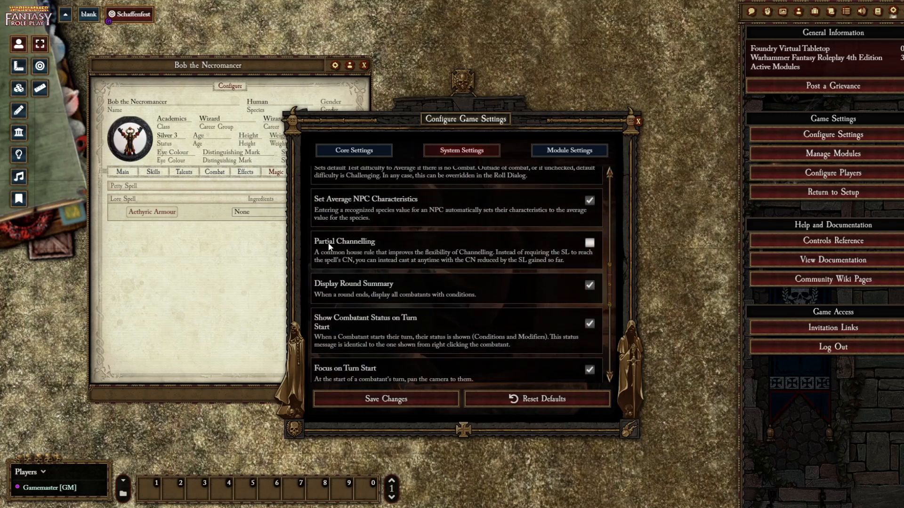
{"action": "left_click", "coordinate": [589, 243]}
{"action": "left_click", "coordinate": [589, 243]}
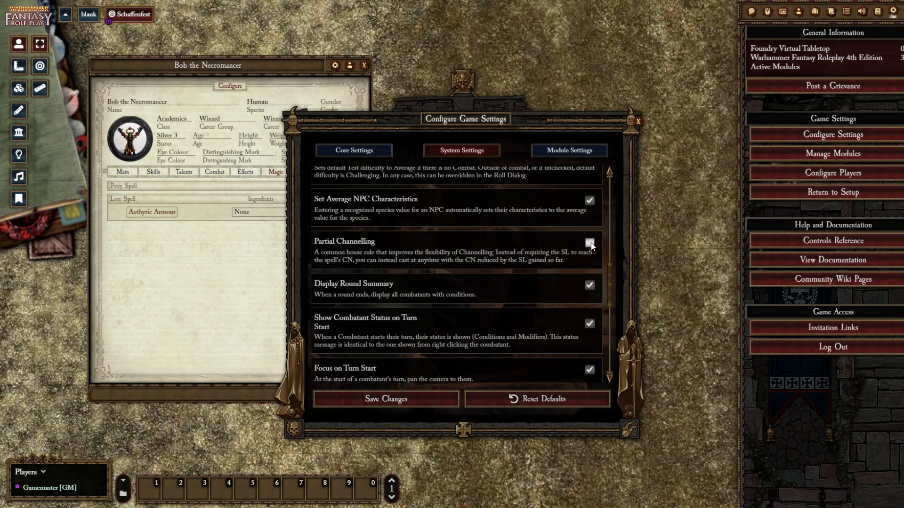
{"action": "left_click", "coordinate": [638, 122]}
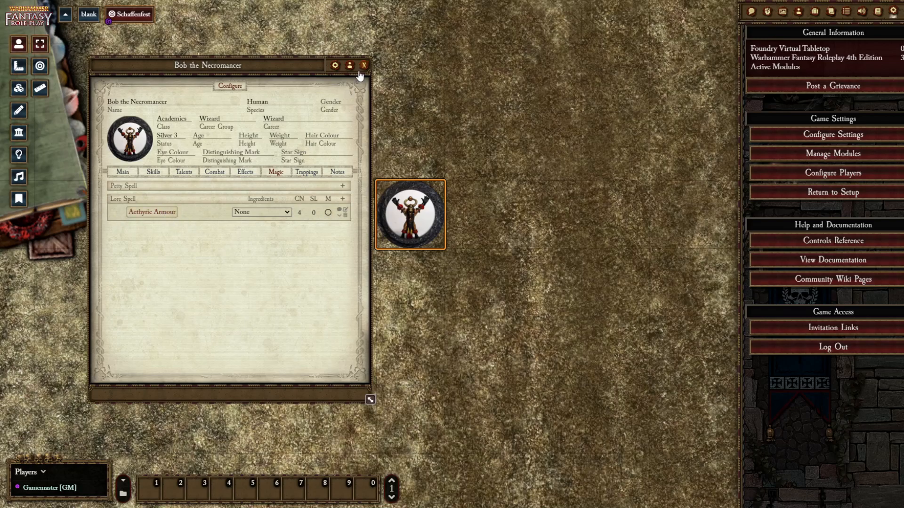
Step: Mark Aethyric Armour as memorised and roll its public casting test with Language (Magick) at Very Easy (+60)
{"action": "left_click", "coordinate": [328, 212]}
{"action": "left_click", "coordinate": [752, 13]}
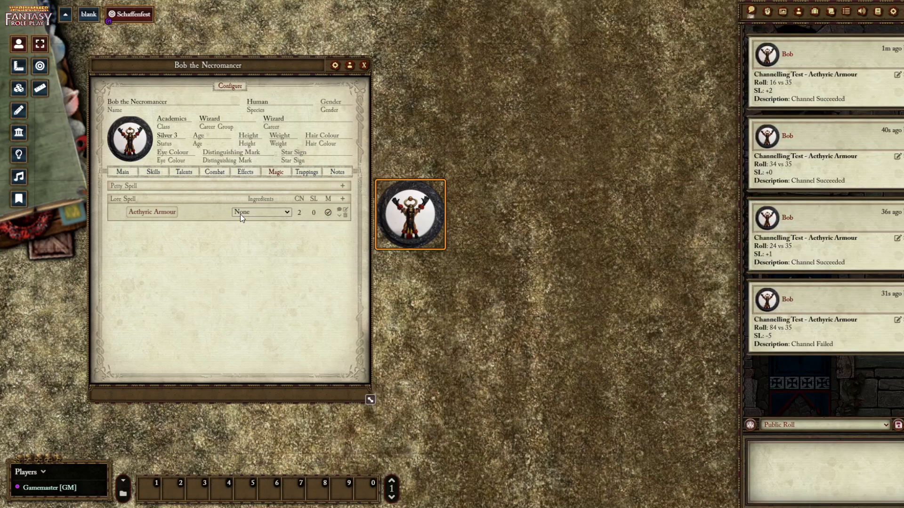
{"action": "left_click", "coordinate": [161, 214]}
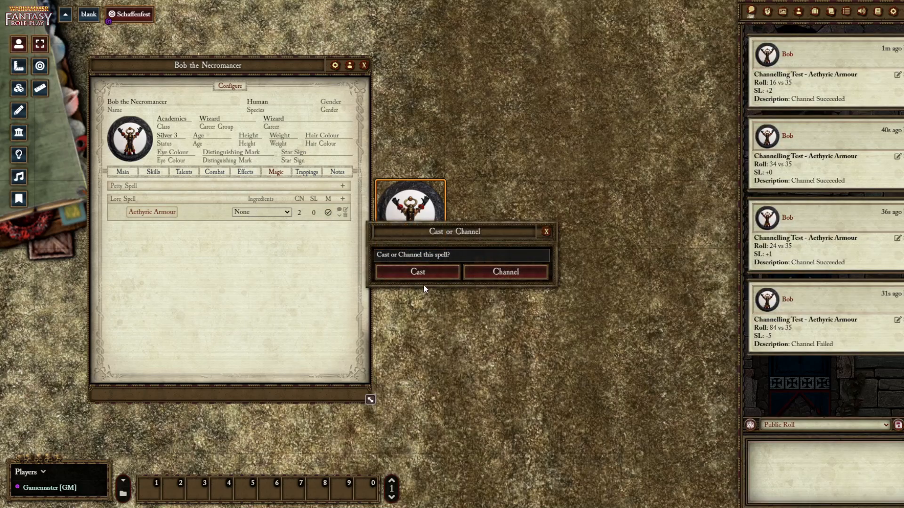
{"action": "left_click", "coordinate": [420, 272]}
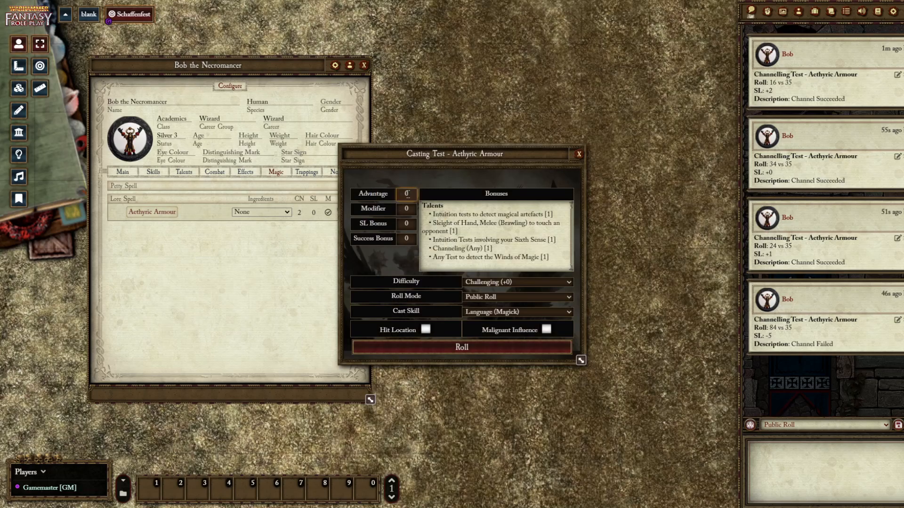
{"action": "left_click", "coordinate": [511, 281]}
{"action": "left_click", "coordinate": [512, 291]}
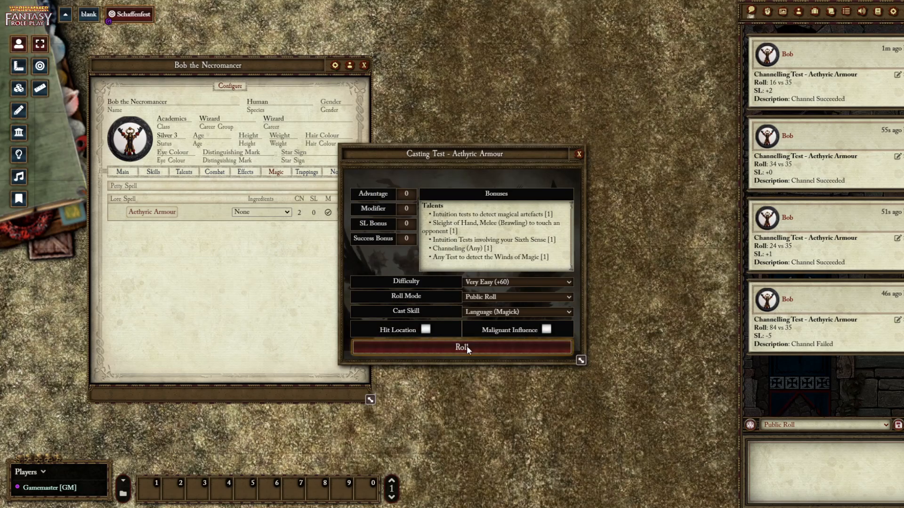
{"action": "left_click", "coordinate": [445, 346]}
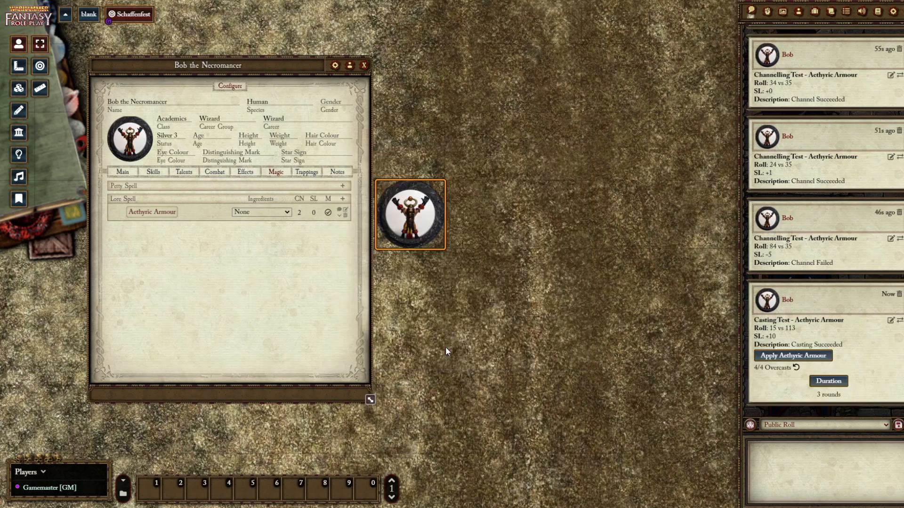
Step: Apply the cast Aethyric Armour effect to Bob's token and close his character sheet
{"action": "left_click", "coordinate": [785, 355]}
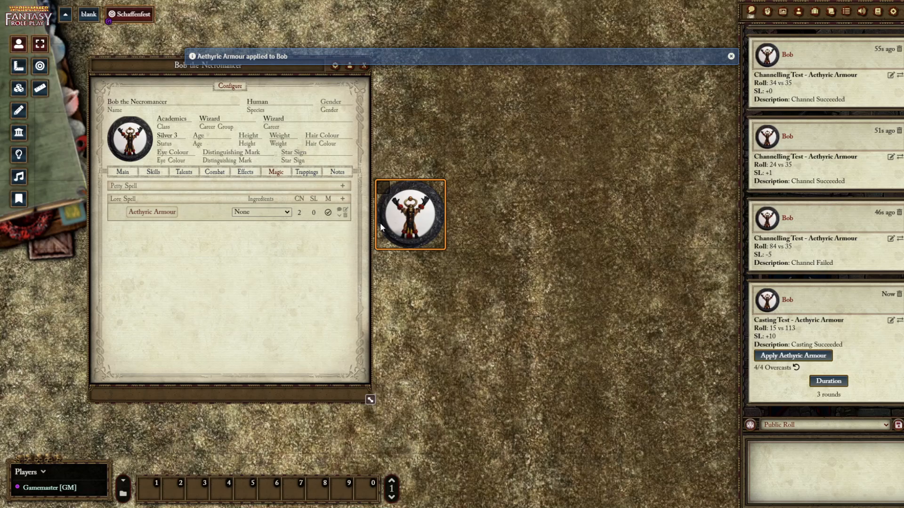
{"action": "left_click", "coordinate": [364, 66]}
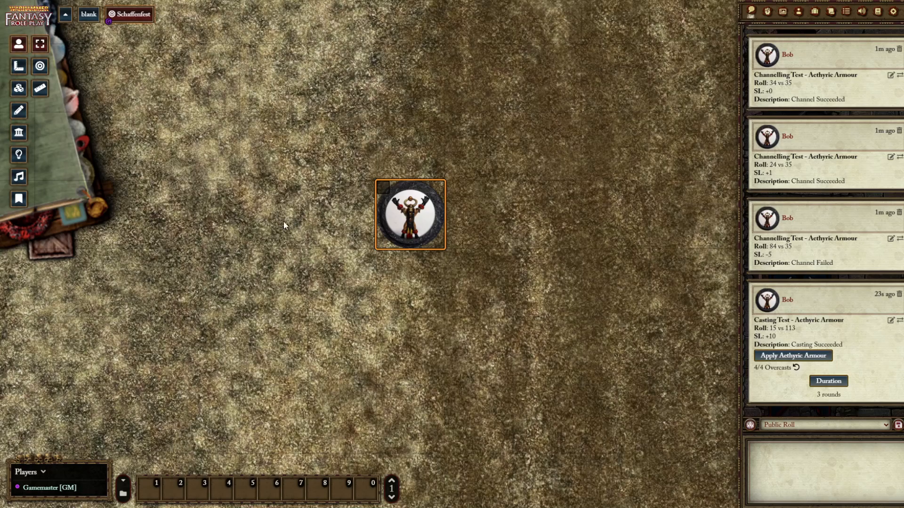
Step: Draw a circular measurement template of about 5.5 yd radius, reposition it beside Bob's token, and delete it
{"action": "left_click", "coordinate": [19, 154]}
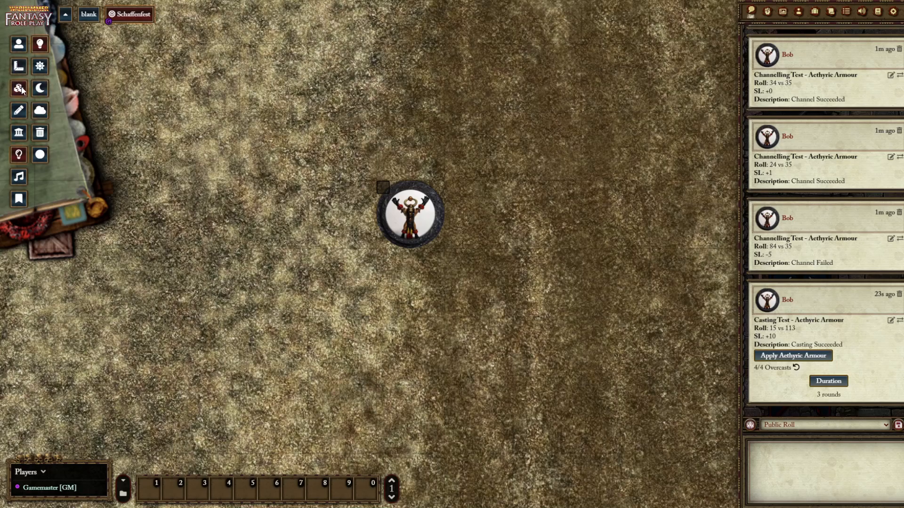
{"action": "left_click", "coordinate": [19, 66]}
{"action": "left_click", "coordinate": [40, 44]}
{"action": "left_click_drag", "start_coordinate": [137, 78], "coordinate": [284, 194]}
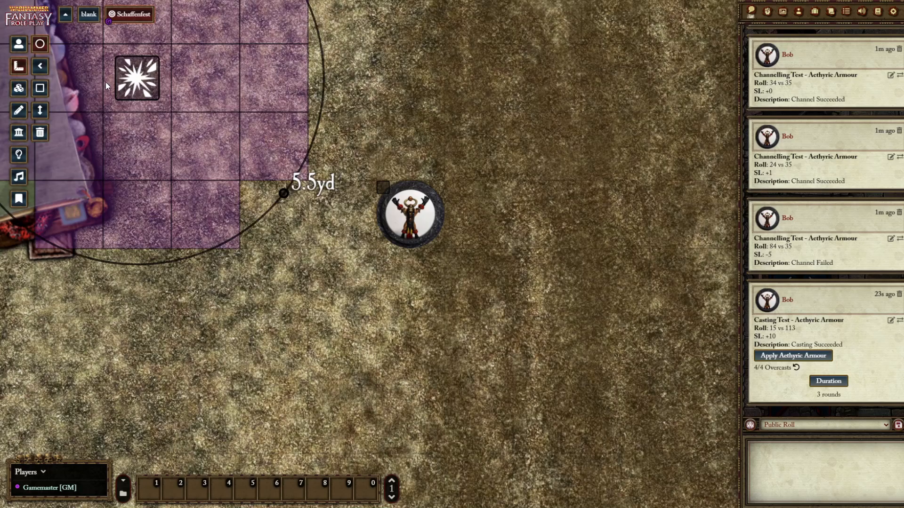
{"action": "left_click_drag", "start_coordinate": [128, 88], "coordinate": [207, 244]}
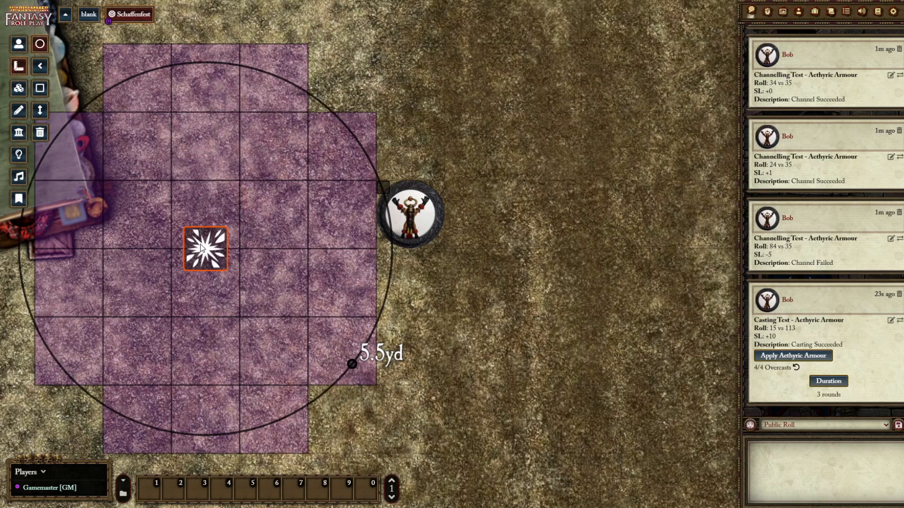
{"action": "key", "text": "Delete"}
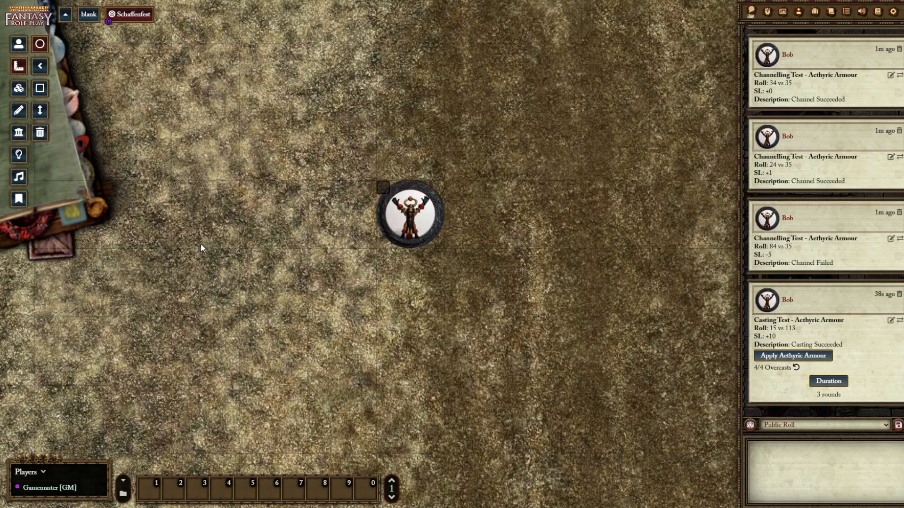
Step: Place a light source with a dim radius of about 1.45 on Bob's token, coloured #60198f at color intensity 1
{"action": "left_click", "coordinate": [19, 159]}
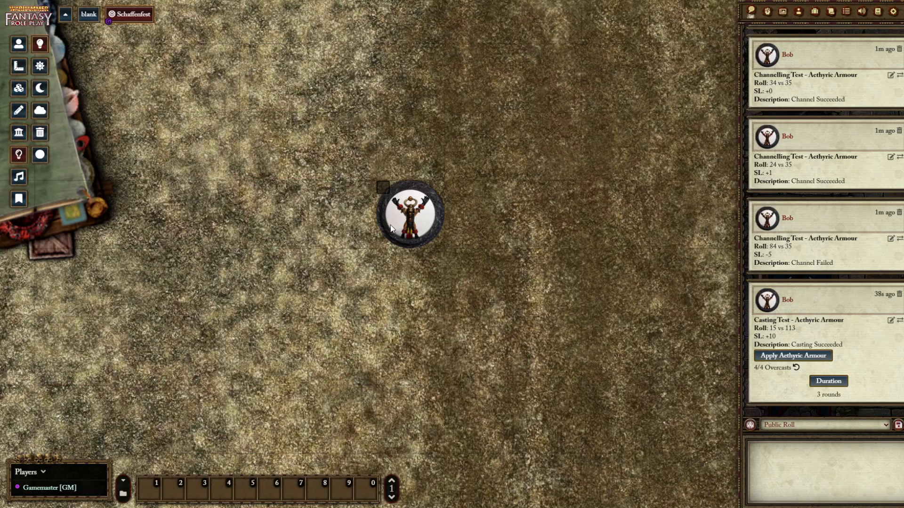
{"action": "left_click_drag", "start_coordinate": [410, 214], "coordinate": [456, 238]}
{"action": "left_click", "coordinate": [405, 212]}
{"action": "double_click", "coordinate": [405, 213]}
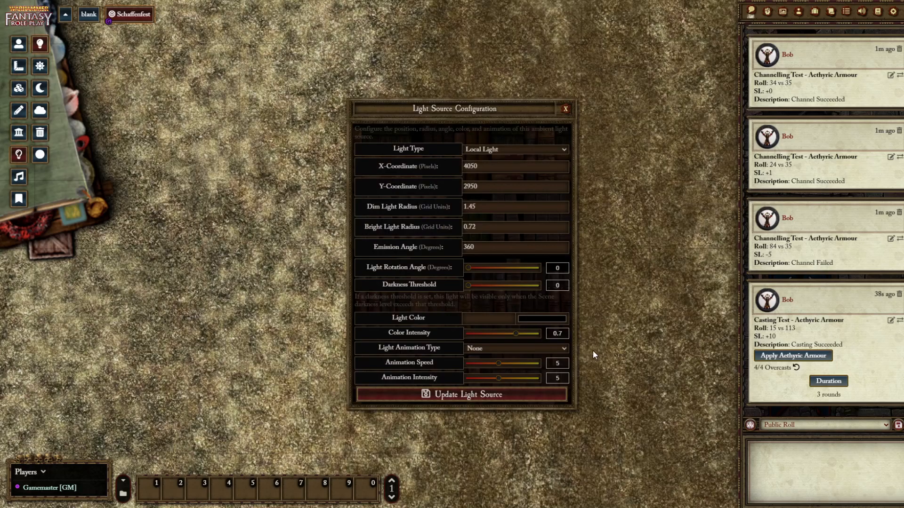
{"action": "left_click_drag", "start_coordinate": [579, 389], "coordinate": [607, 355]}
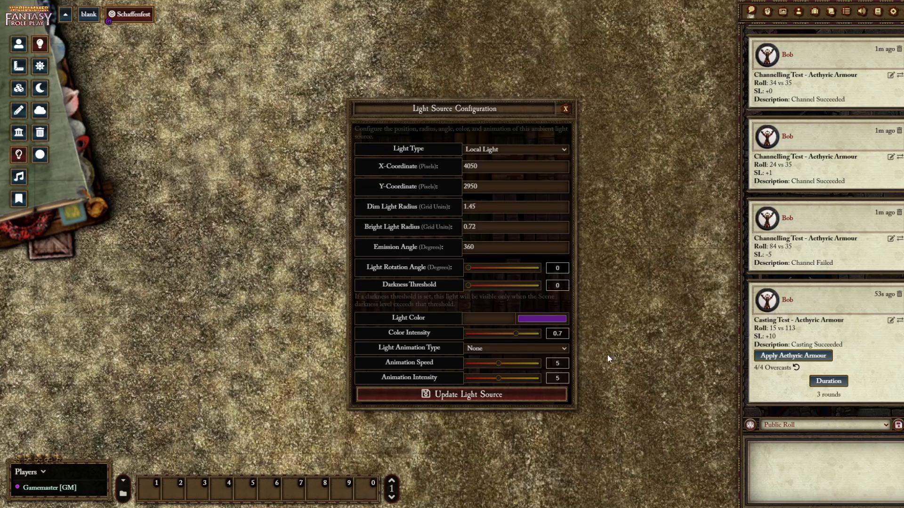
{"action": "left_click", "coordinate": [494, 320]}
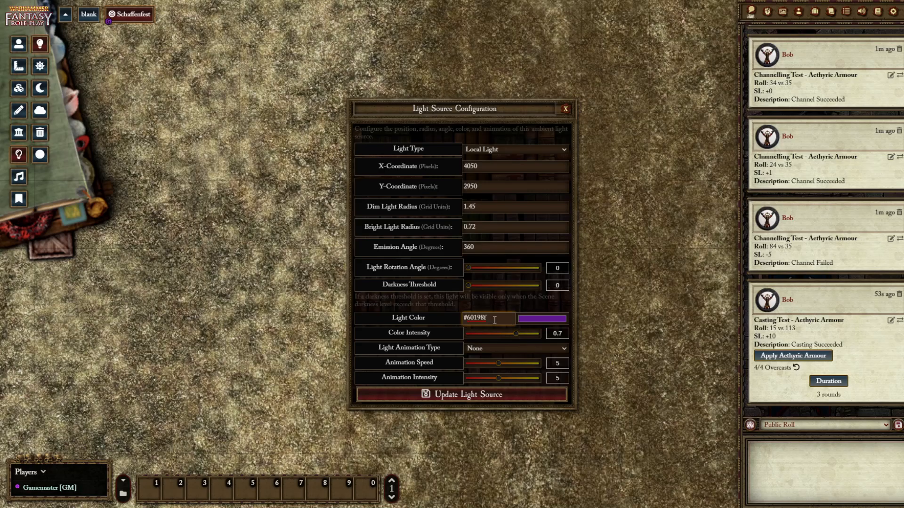
{"action": "left_click_drag", "start_coordinate": [516, 333], "coordinate": [523, 333]}
{"action": "left_click_drag", "start_coordinate": [472, 106], "coordinate": [472, 105]}
{"action": "left_click_drag", "start_coordinate": [255, 85], "coordinate": [217, 77]}
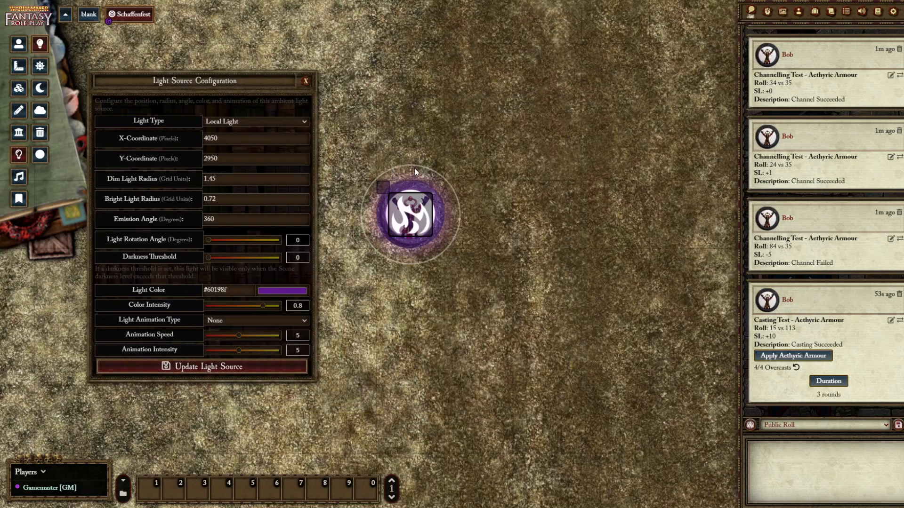
{"action": "left_click_drag", "start_coordinate": [263, 309], "coordinate": [276, 309]}
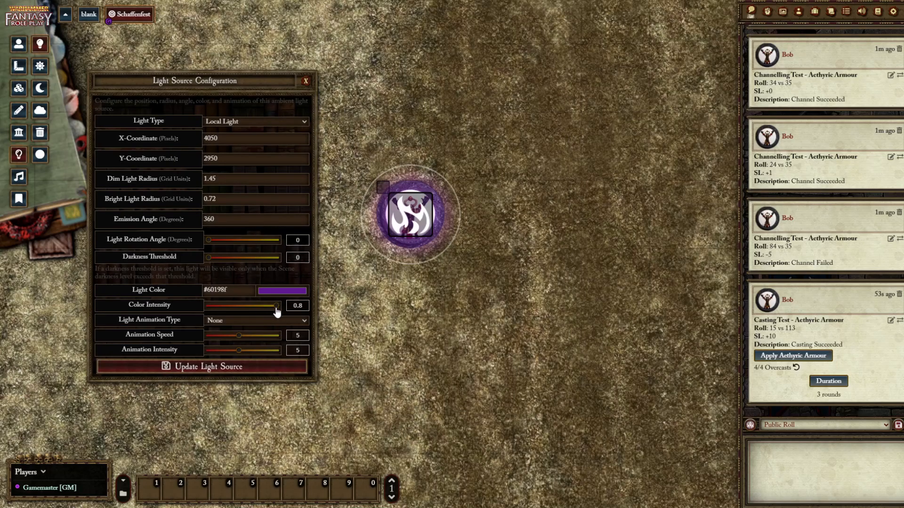
Step: Give the light source a Hexa Dome animation with speed 2 and intensity 1, and save the configuration
{"action": "left_click", "coordinate": [215, 322]}
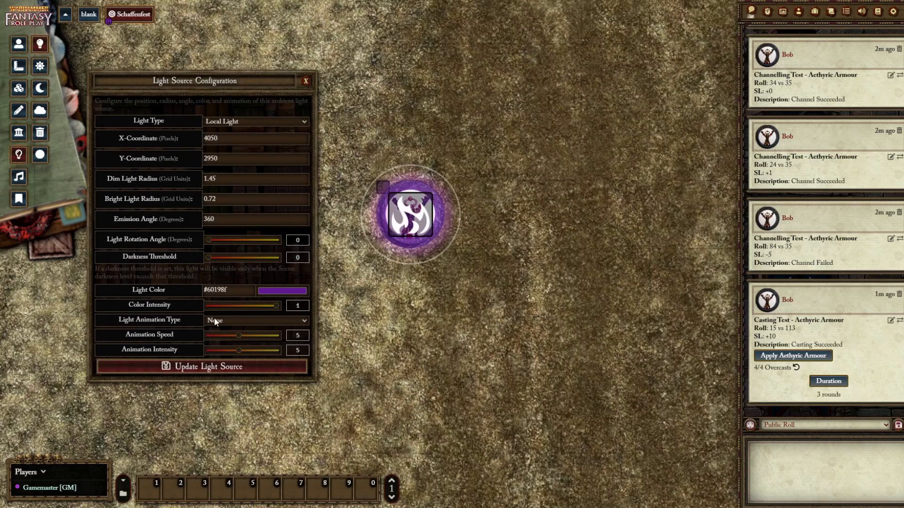
{"action": "left_click", "coordinate": [246, 406]}
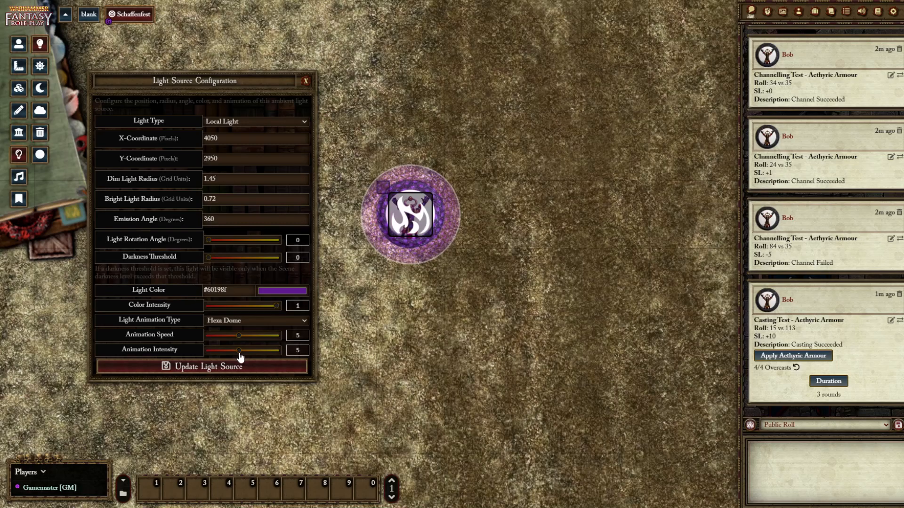
{"action": "left_click_drag", "start_coordinate": [239, 353], "coordinate": [207, 352]}
{"action": "left_click", "coordinate": [216, 352]}
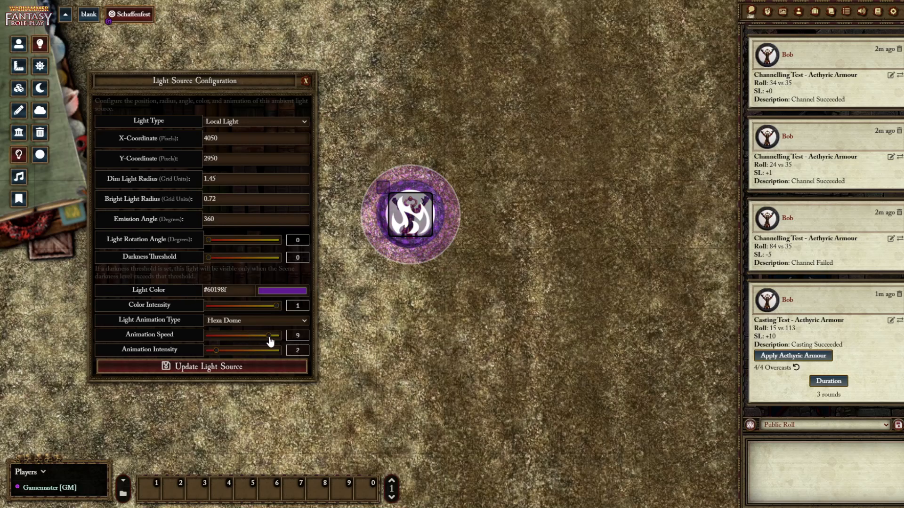
{"action": "left_click", "coordinate": [223, 337]}
{"action": "left_click_drag", "start_coordinate": [223, 338], "coordinate": [217, 338]}
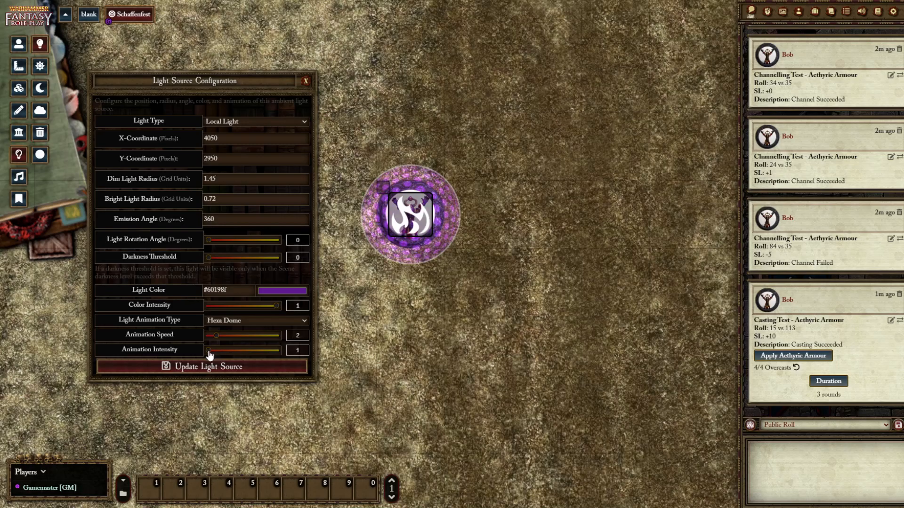
{"action": "left_click_drag", "start_coordinate": [218, 356], "coordinate": [209, 356]}
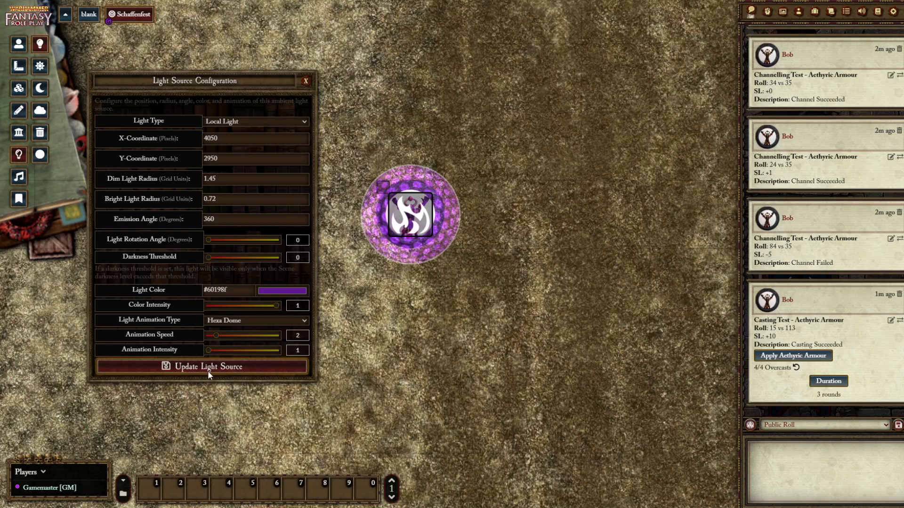
{"action": "left_click", "coordinate": [208, 370]}
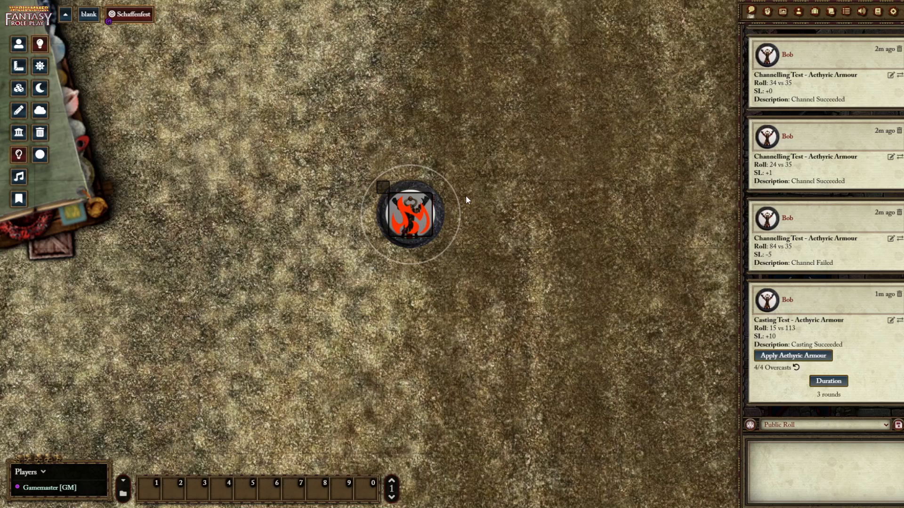
Step: Toggle the light source on over Bob's token and view it from the token layer
{"action": "left_click", "coordinate": [19, 44]}
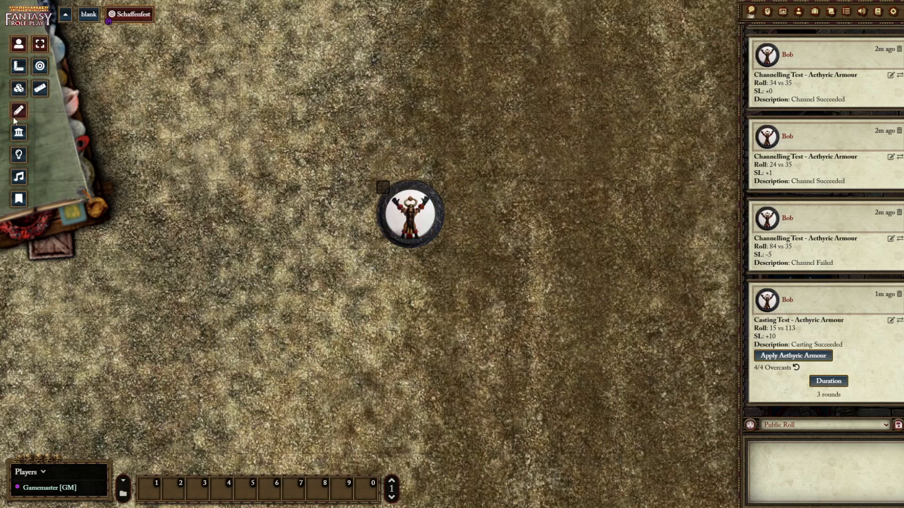
{"action": "left_click", "coordinate": [19, 154]}
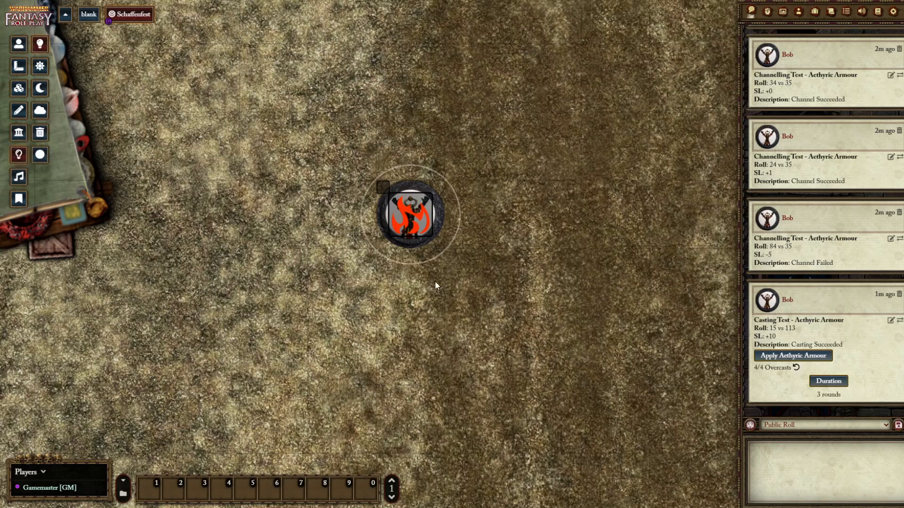
{"action": "right_click", "coordinate": [414, 200]}
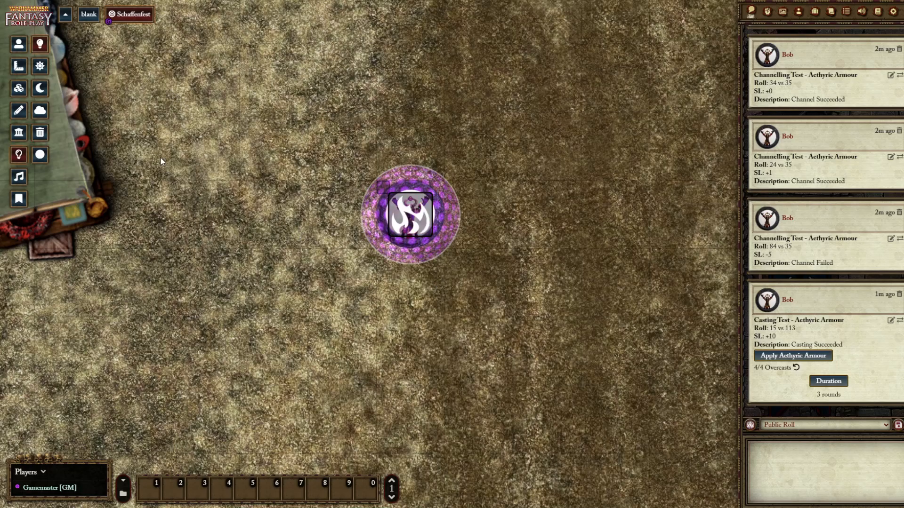
{"action": "left_click", "coordinate": [19, 47]}
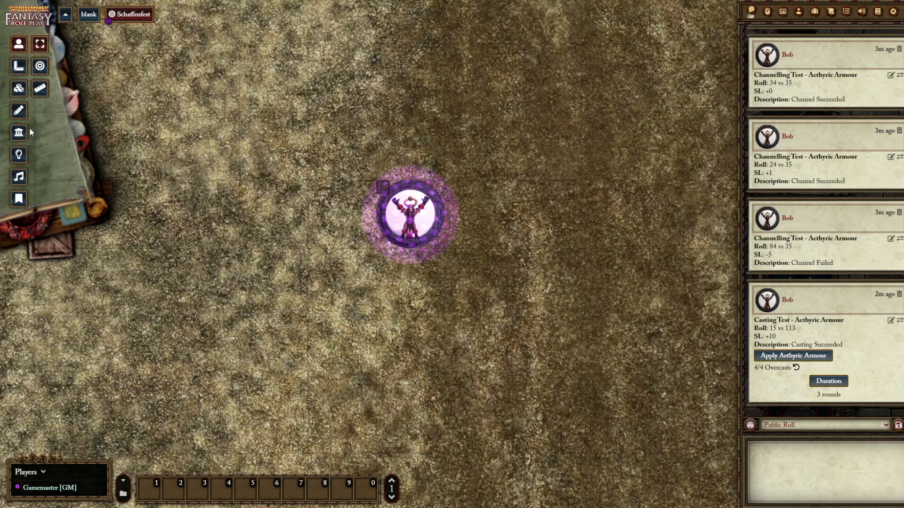
Step: Move the light source away from Bob's token and delete it from the scene
{"action": "left_click", "coordinate": [19, 154]}
{"action": "left_click_drag", "start_coordinate": [420, 216], "coordinate": [250, 182]}
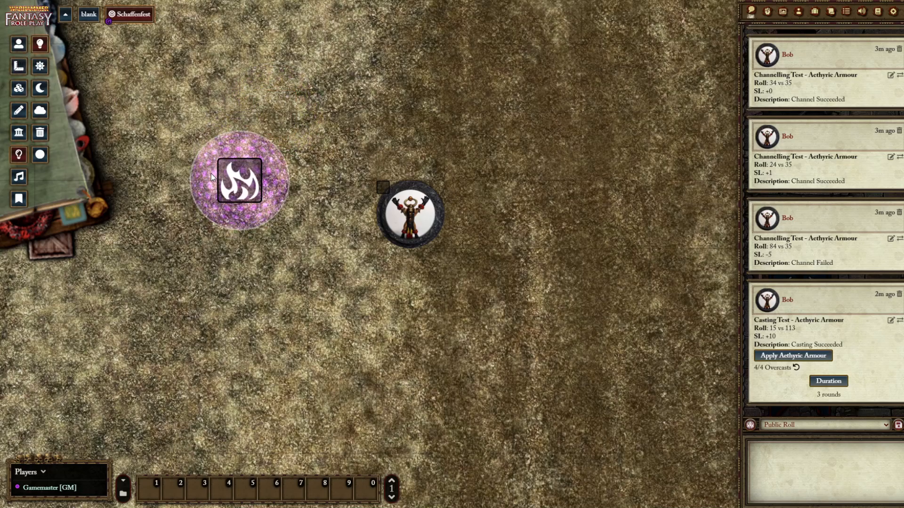
{"action": "right_click", "coordinate": [233, 186]}
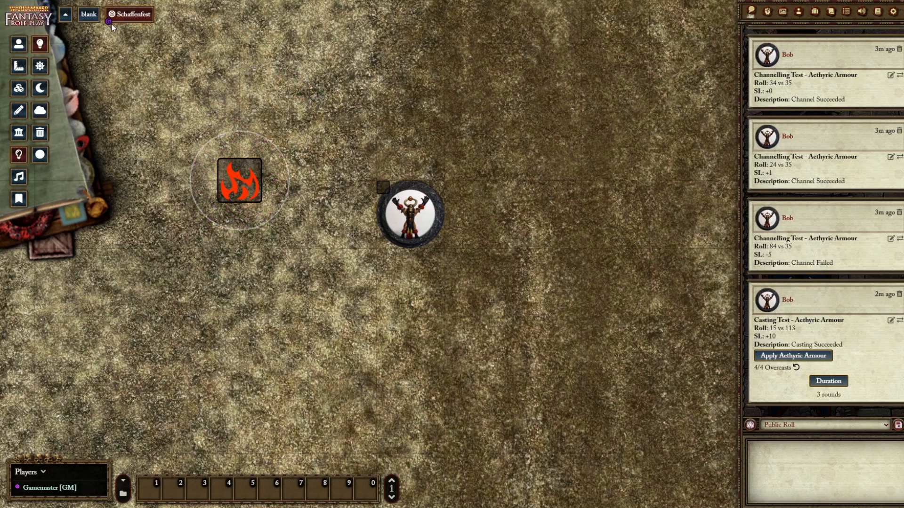
{"action": "key", "text": "Delete"}
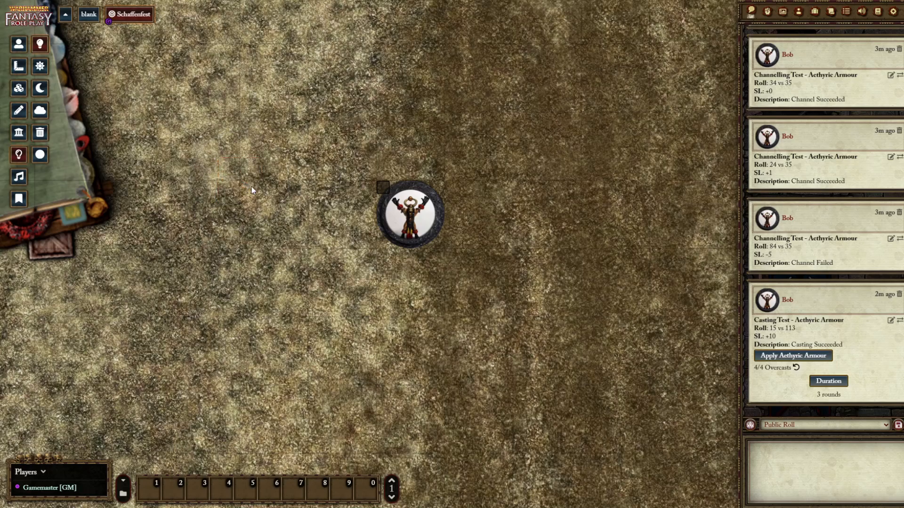
Step: In Bob's token vision configuration, set dim light radius 3, bright light radius 2 and light color #7e21b0
{"action": "left_click", "coordinate": [22, 46]}
{"action": "double_click", "coordinate": [410, 214]}
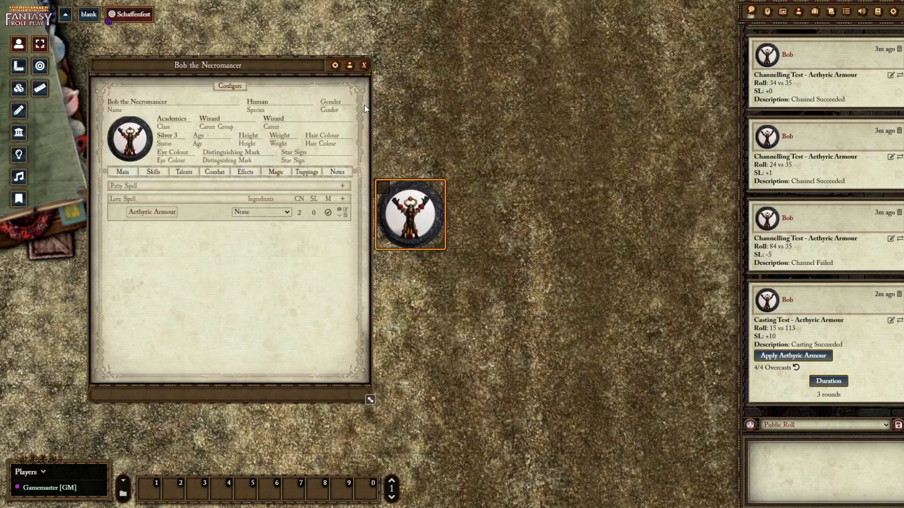
{"action": "left_click", "coordinate": [349, 66]}
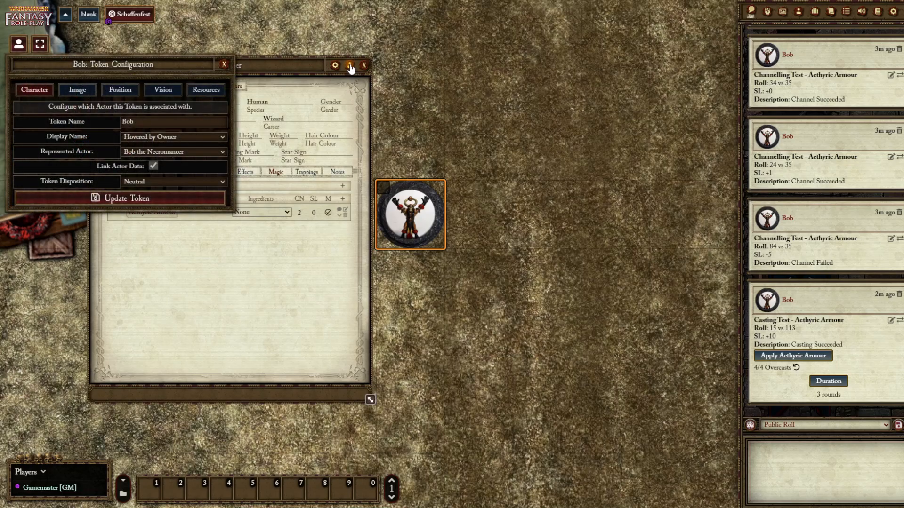
{"action": "left_click", "coordinate": [161, 90]}
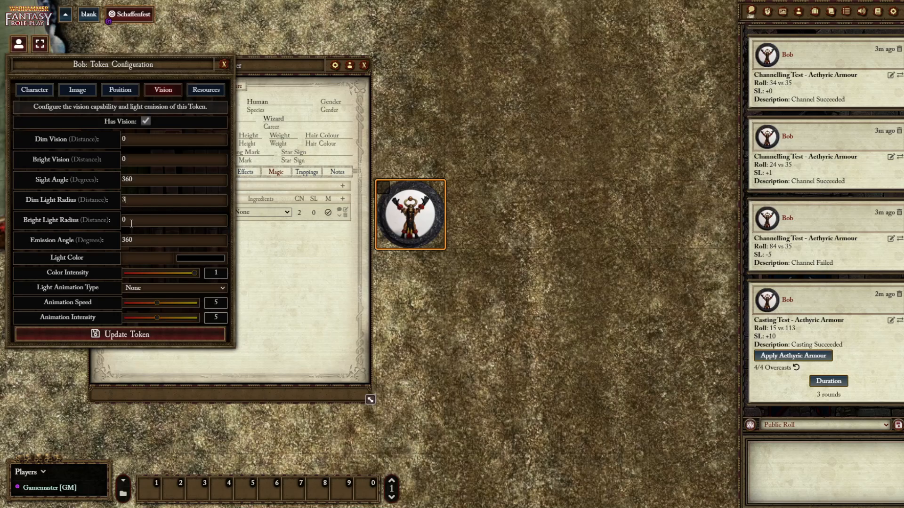
{"action": "left_click", "coordinate": [131, 224]}
{"action": "key", "text": "BackSpace"}
{"action": "type", "text": "2"}
{"action": "mouse_move", "coordinate": [250, 296]}
{"action": "left_mouse_down"}
{"action": "mouse_move", "coordinate": [262, 298]}
{"action": "mouse_move", "coordinate": [263, 287]}
{"action": "left_mouse_up"}
{"action": "left_click", "coordinate": [225, 231]}
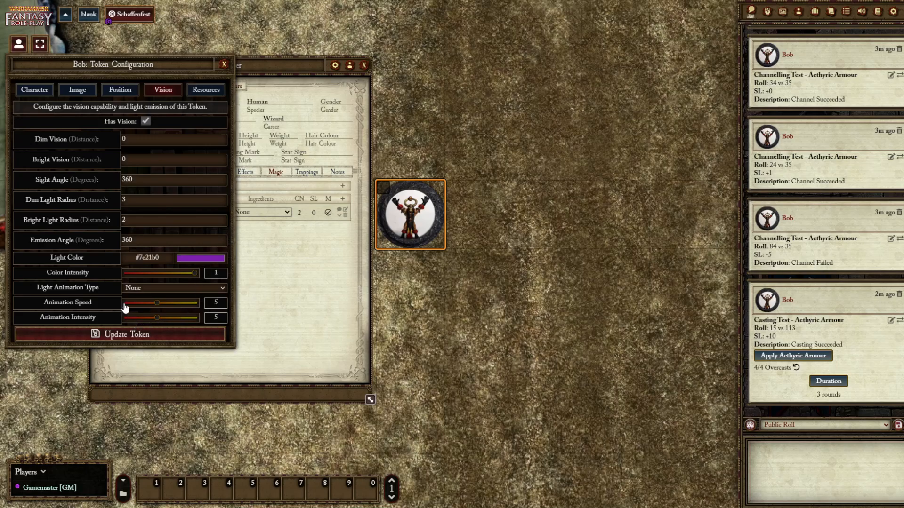
Step: Set the token's light animation to Hexa Dome, lower its animation intensity to the minimum, and update the token
{"action": "left_click", "coordinate": [153, 374]}
{"action": "left_click_drag", "start_coordinate": [155, 317], "coordinate": [120, 318]}
{"action": "left_click", "coordinate": [131, 335]}
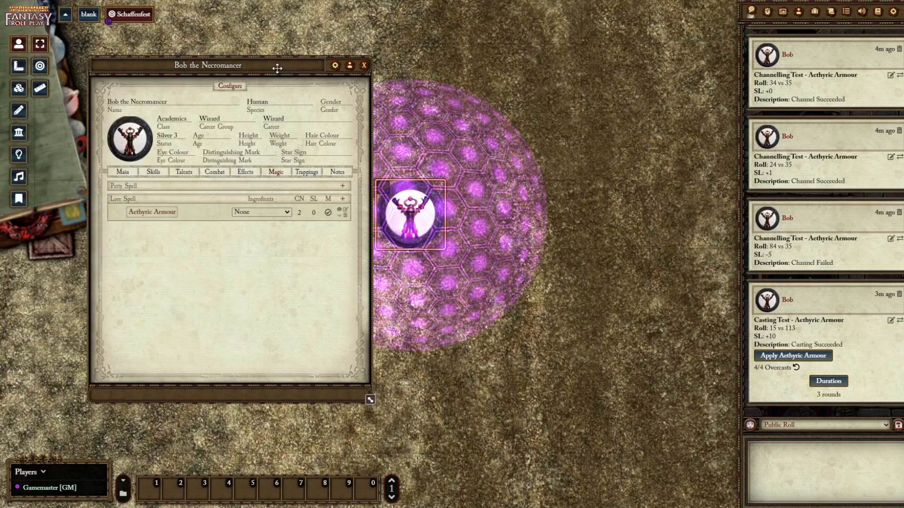
Step: Move Bob's glowing token one grid square up the map and close his character sheet
{"action": "left_click_drag", "start_coordinate": [276, 64], "coordinate": [190, 71]}
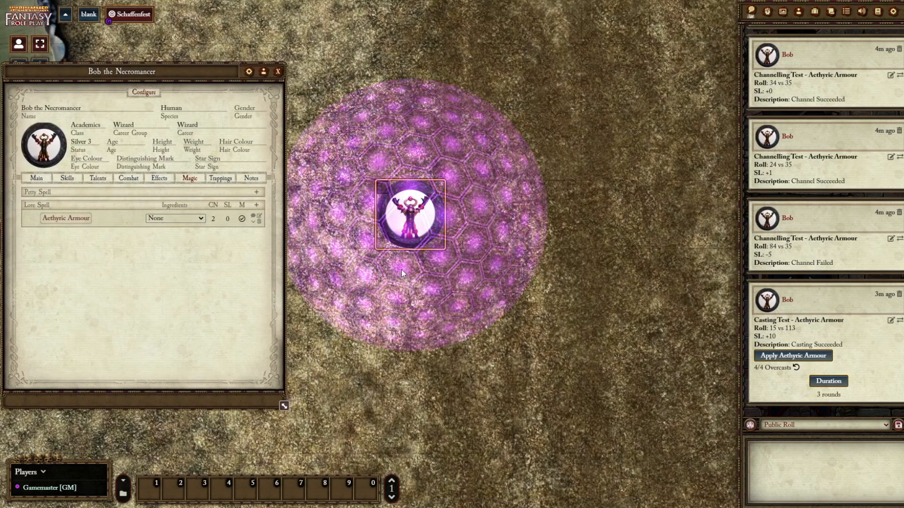
{"action": "left_click_drag", "start_coordinate": [203, 71], "coordinate": [203, 79]}
{"action": "left_click_drag", "start_coordinate": [436, 227], "coordinate": [398, 141]}
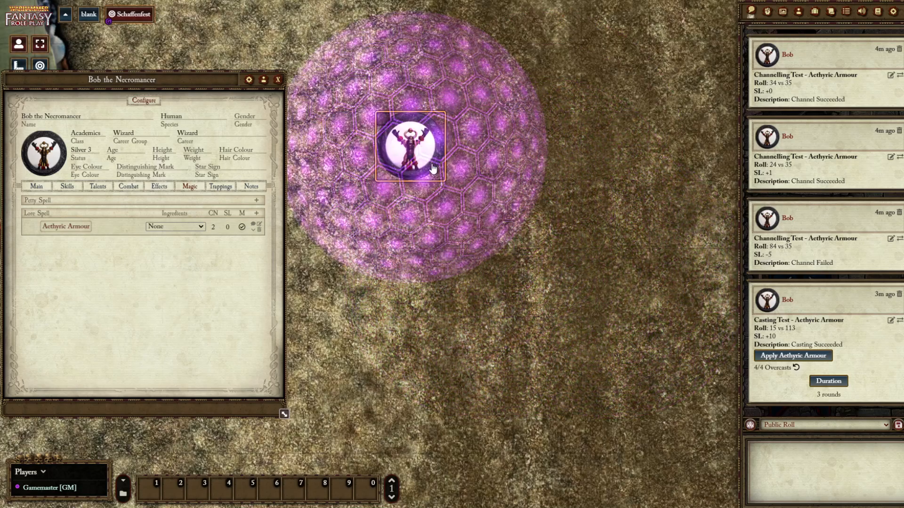
{"action": "left_click", "coordinate": [276, 82]}
{"action": "scroll", "coordinate": [307, 186], "scroll_direction": "down", "scroll_amount": 5}
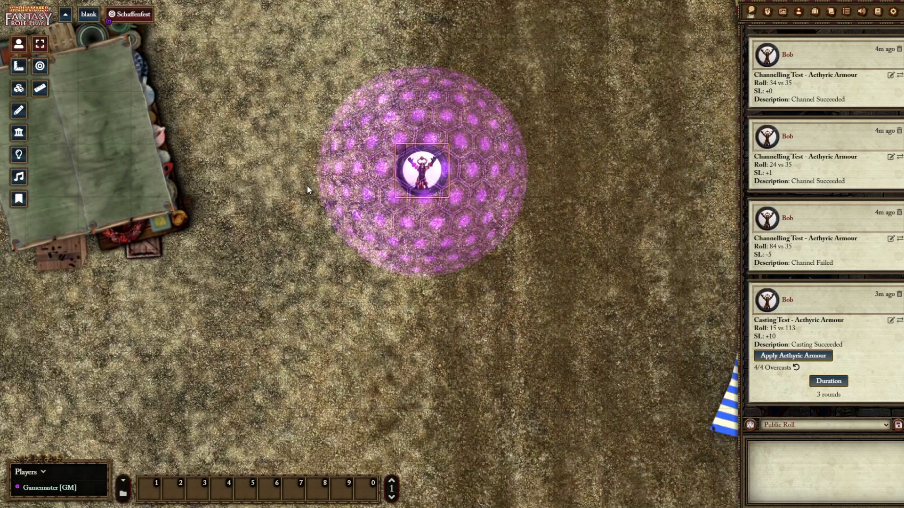
{"action": "scroll", "coordinate": [312, 205], "scroll_direction": "down", "scroll_amount": 4}
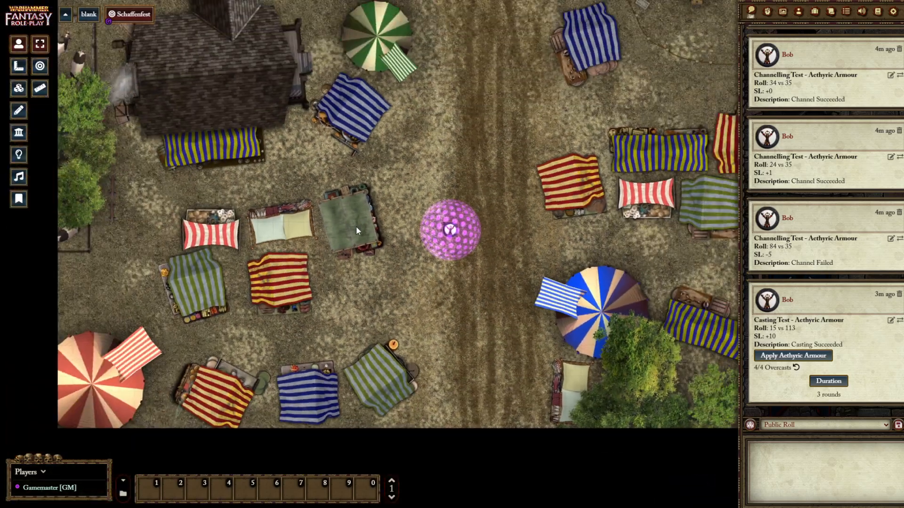
{"action": "left_click_drag", "start_coordinate": [391, 246], "coordinate": [324, 254]}
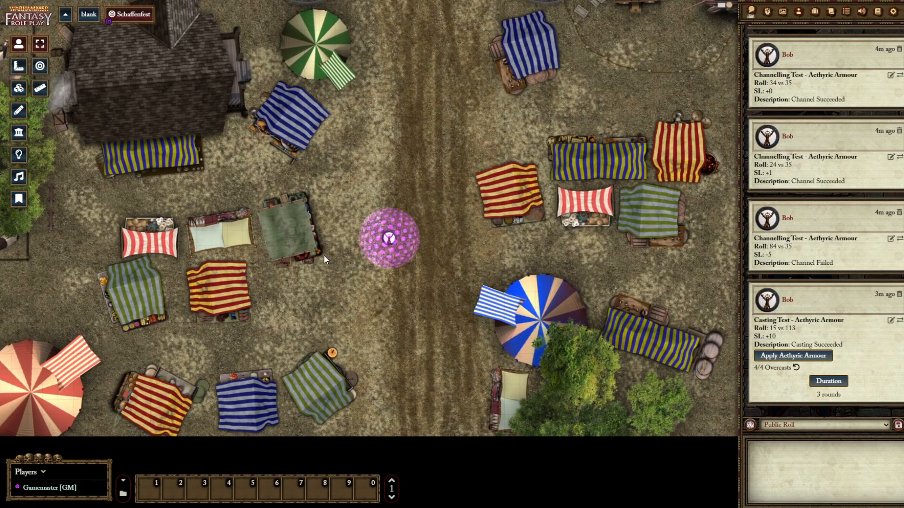